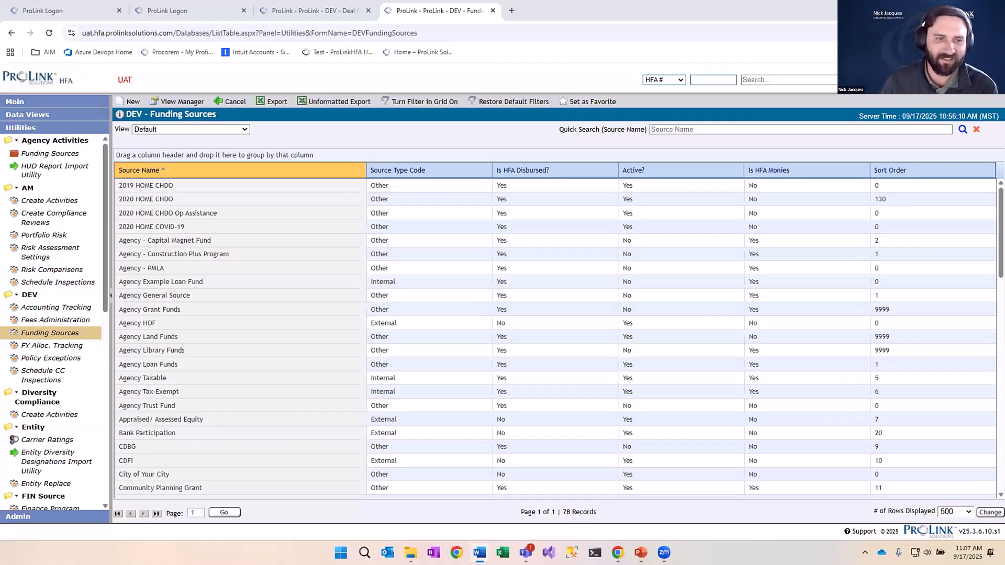
Create a new DEV funding source and name it Webinar Demo Funding Source
click(354, 146)
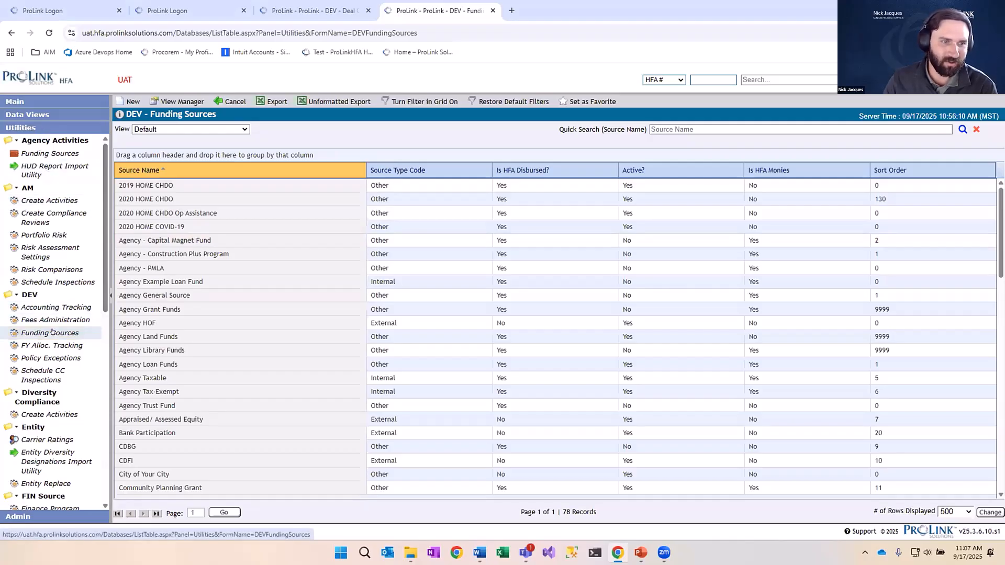
click(35, 333)
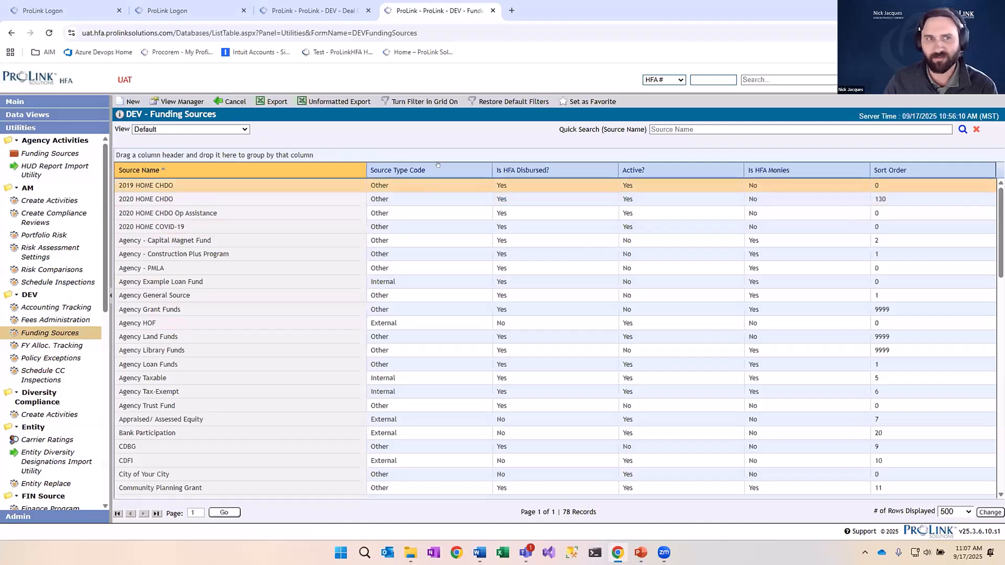
click(353, 170)
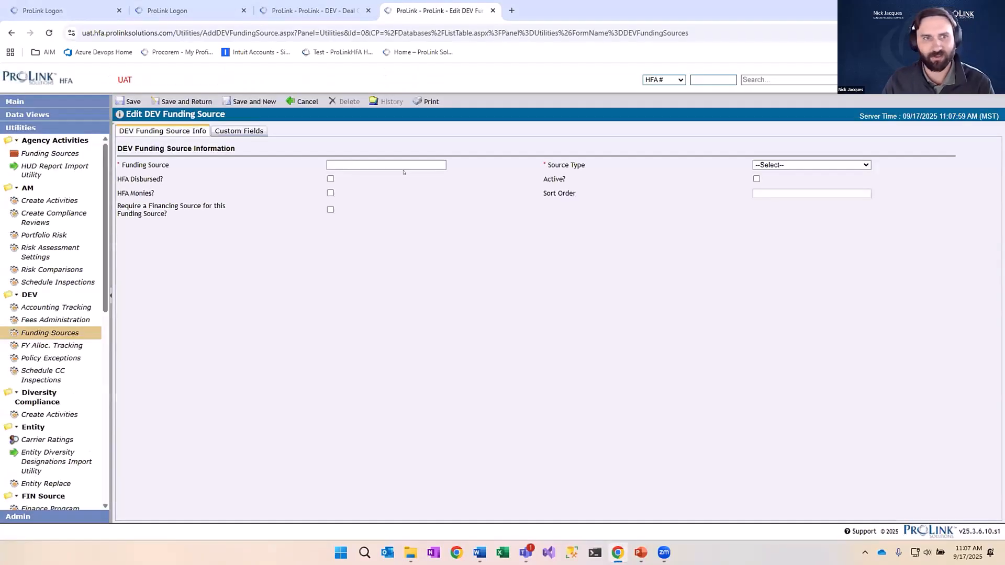
click(405, 166)
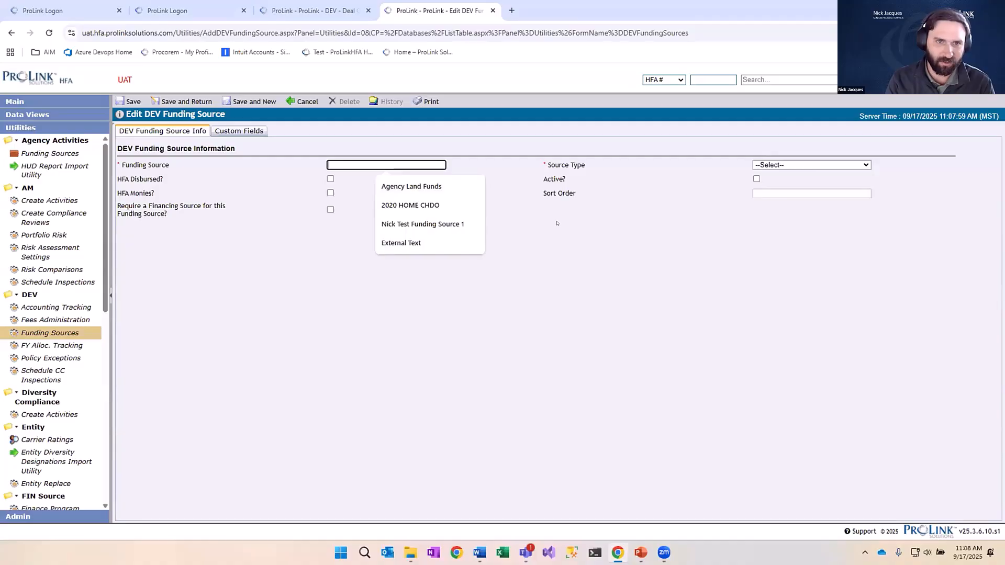
text(Webinar )
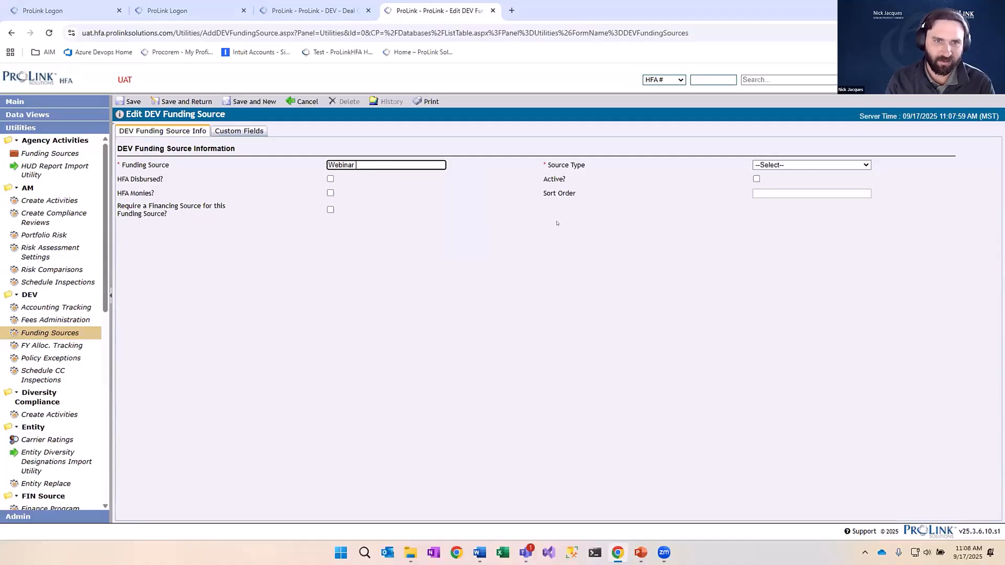
text(Demo Fund)
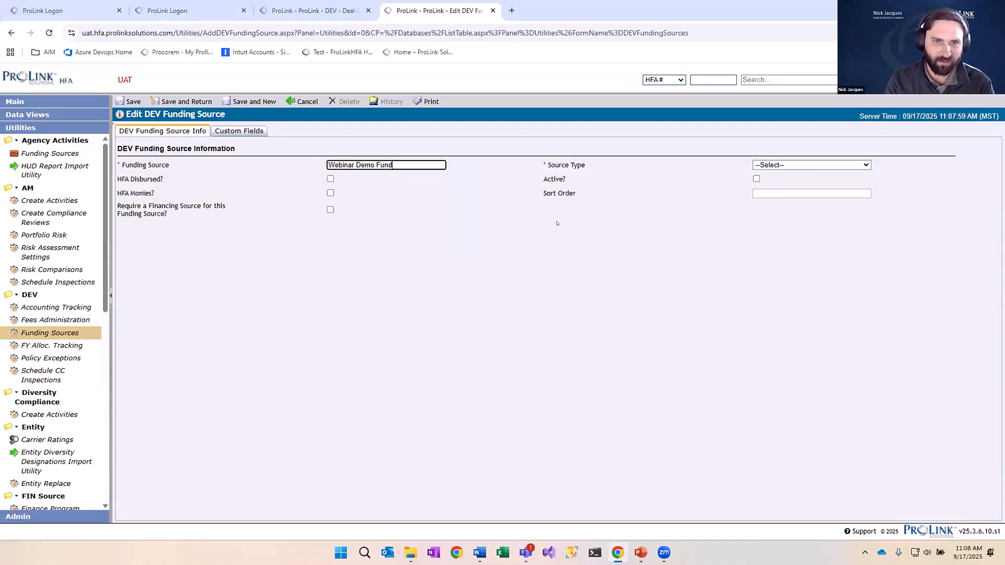
text(ing Source)
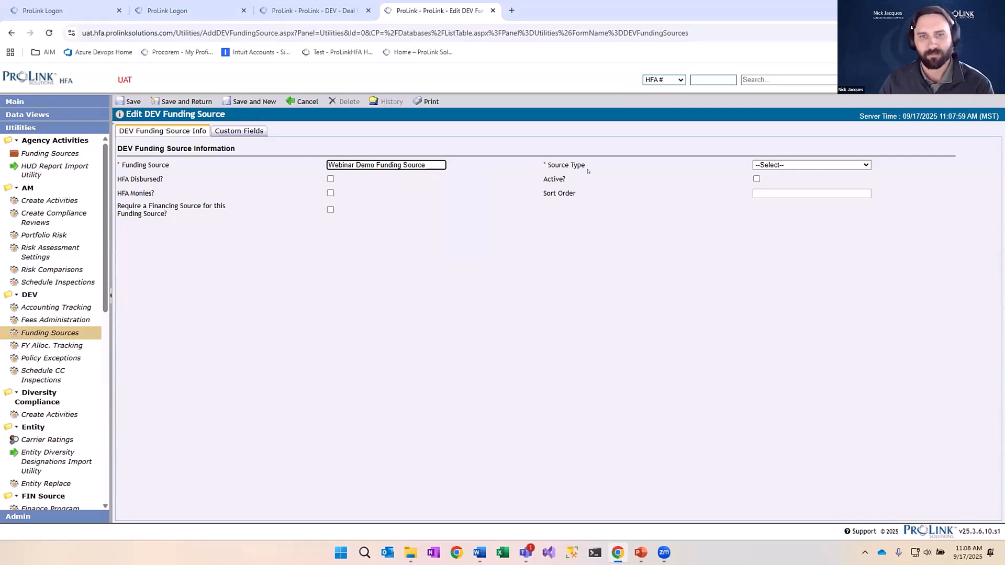
Examine the source type options available for the new funding source
click(588, 171)
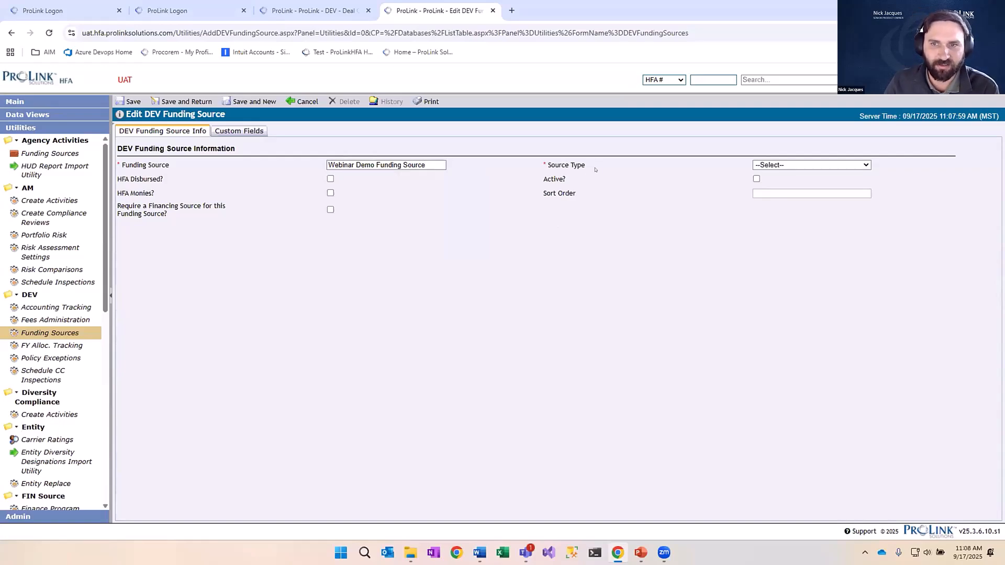
click(781, 164)
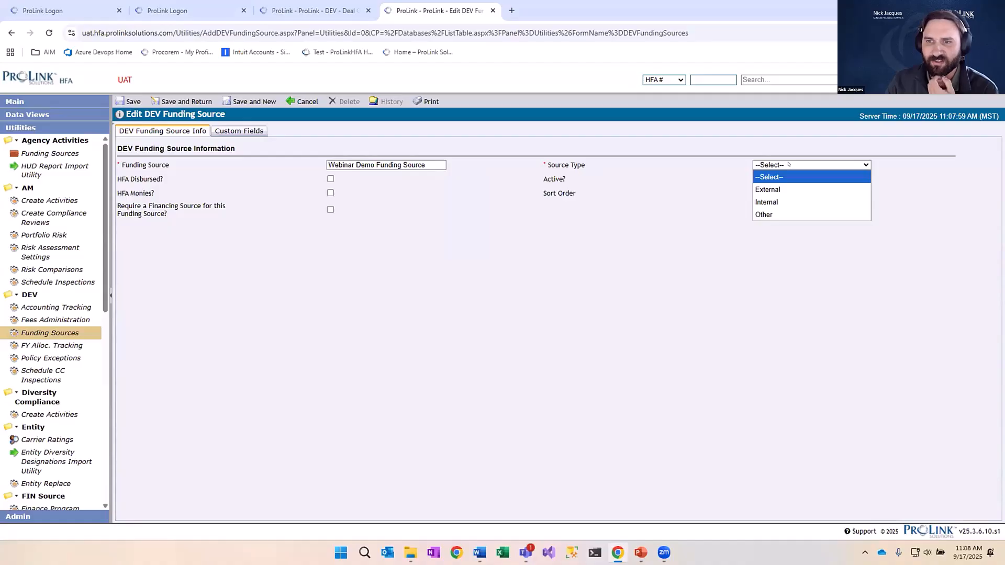
click(865, 164)
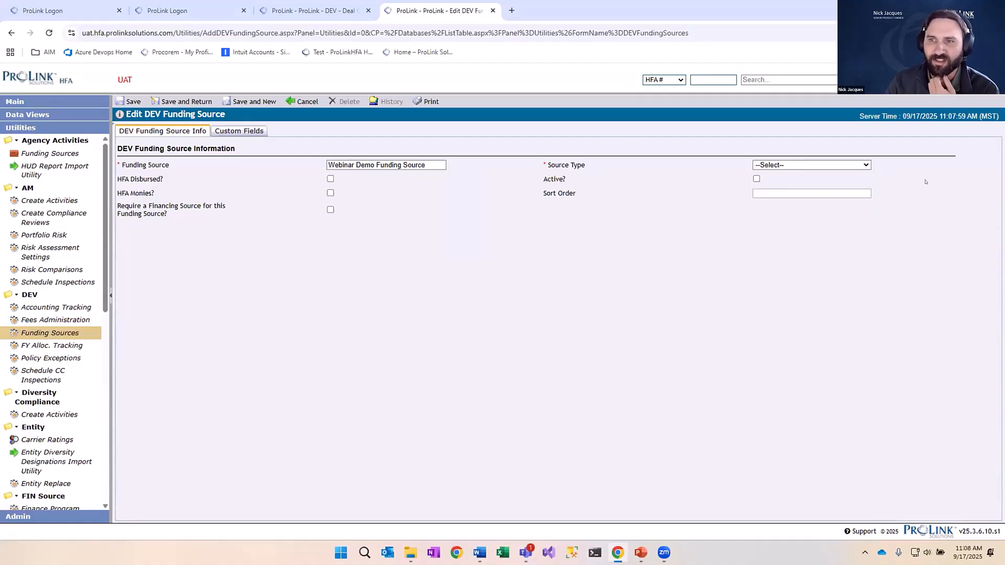
click(865, 164)
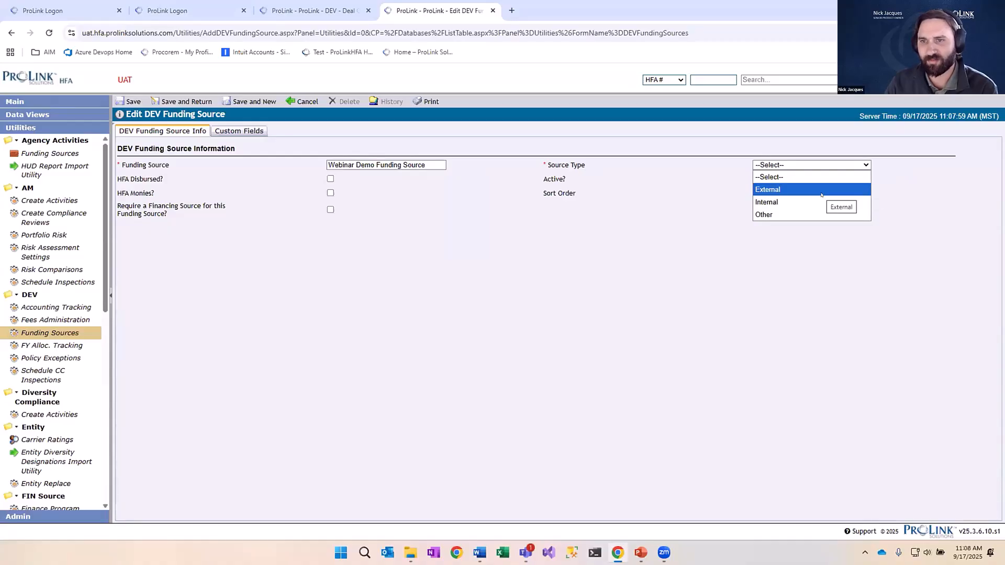
click(900, 182)
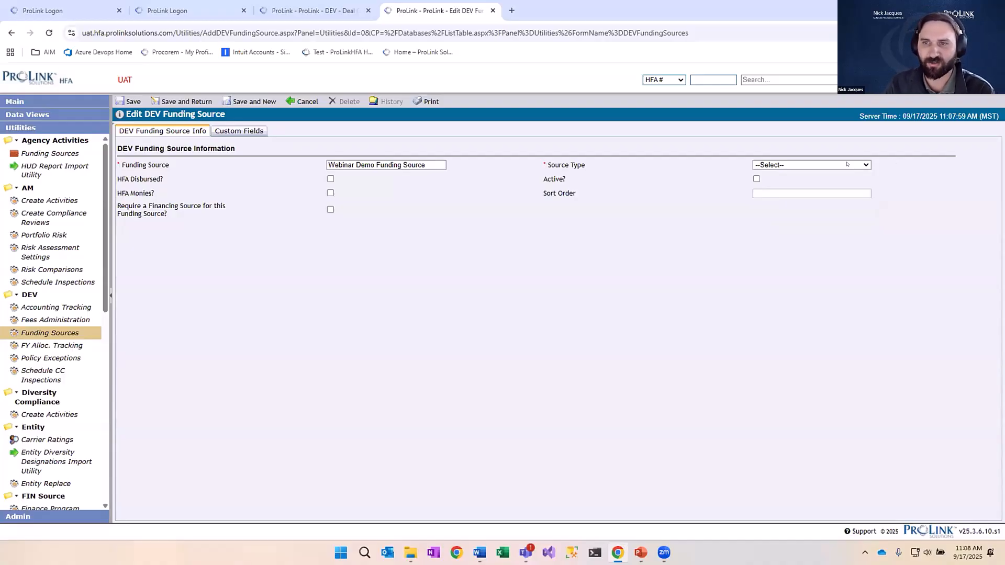
click(846, 164)
click(892, 164)
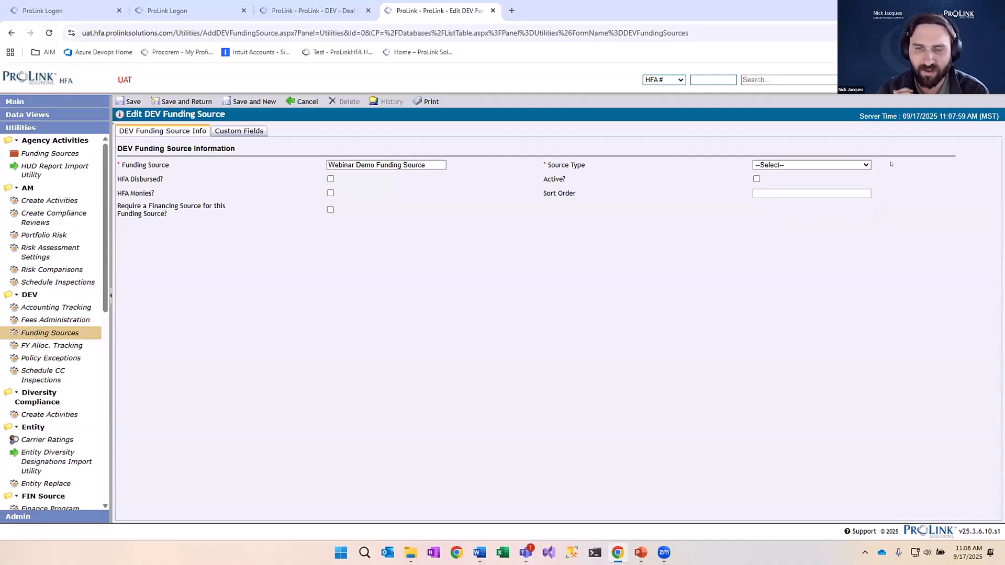
click(838, 166)
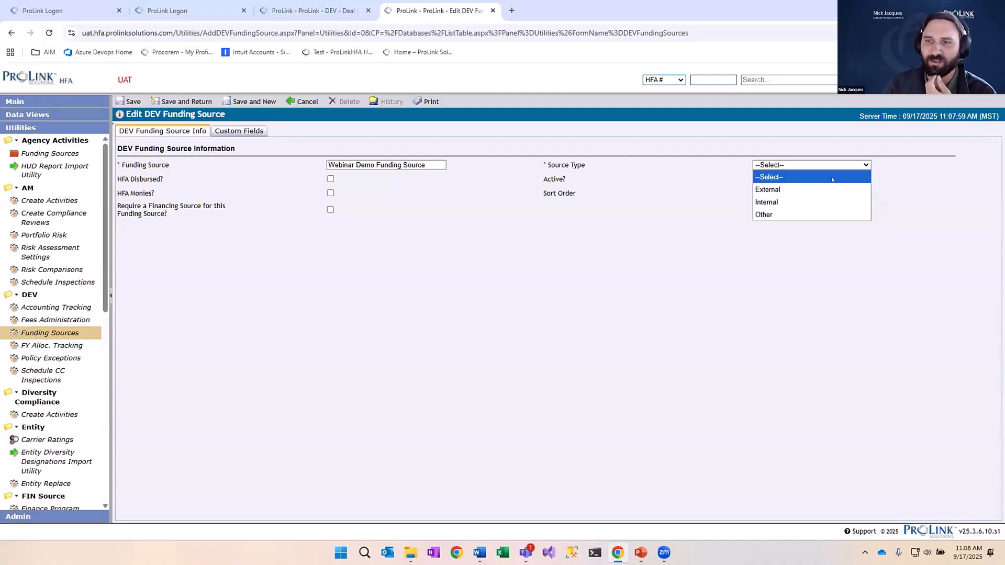
click(957, 195)
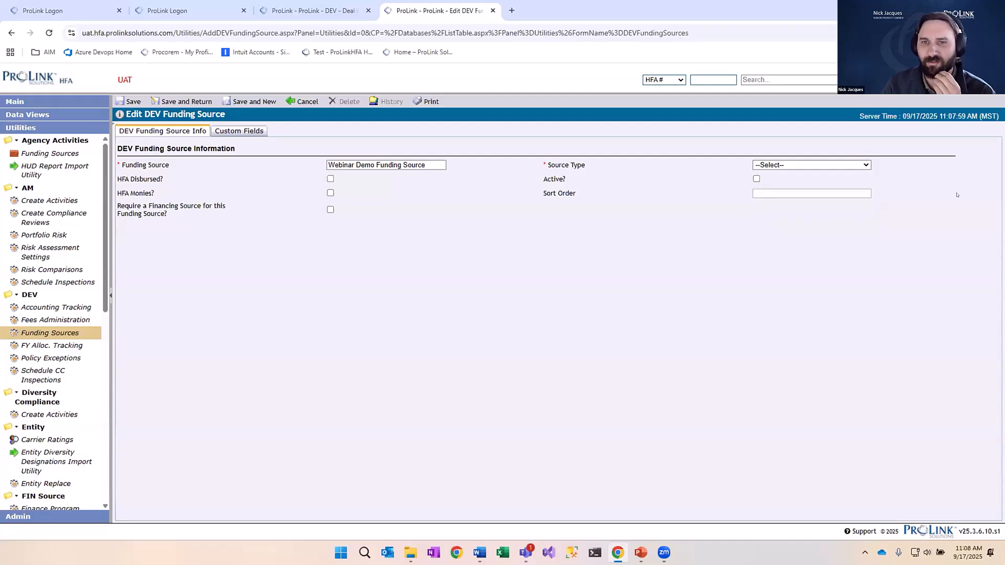
Set the source type of the Webinar Demo Funding Source to Other
click(848, 165)
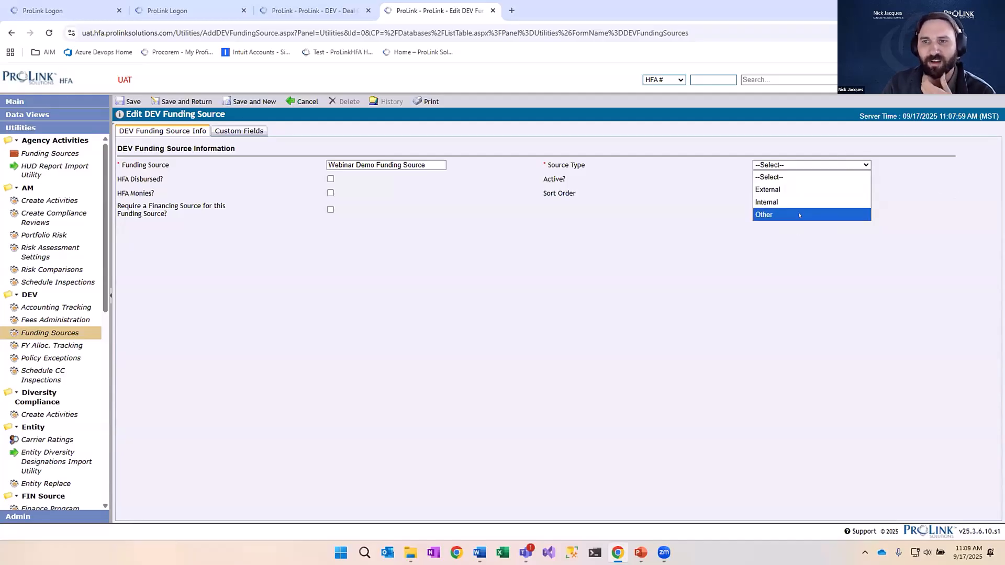
click(764, 215)
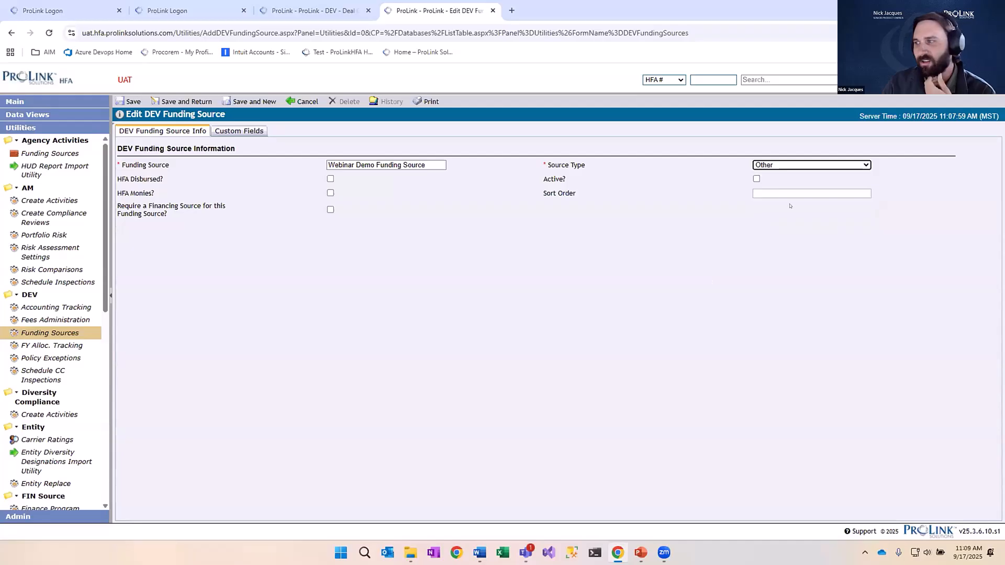
click(924, 257)
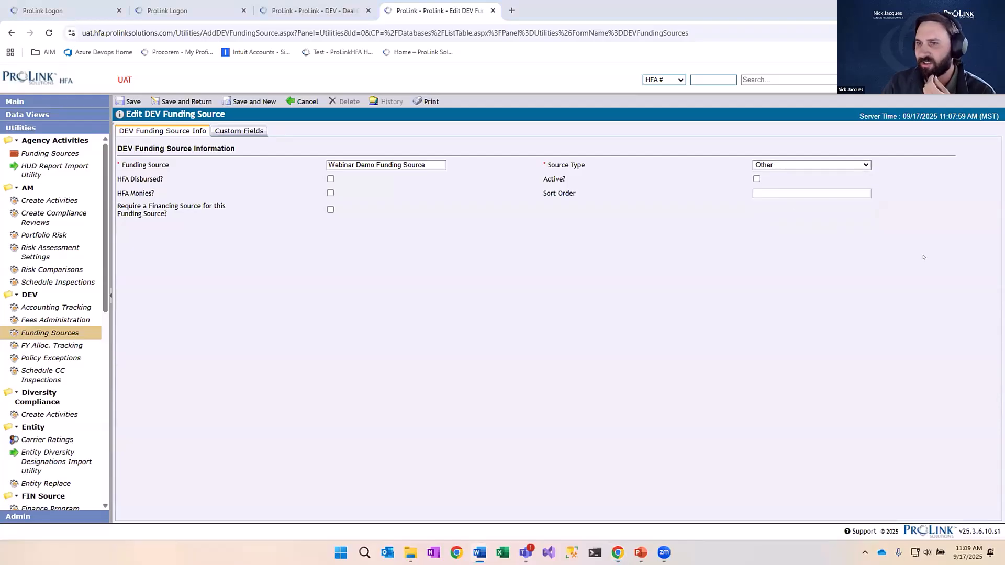
click(815, 164)
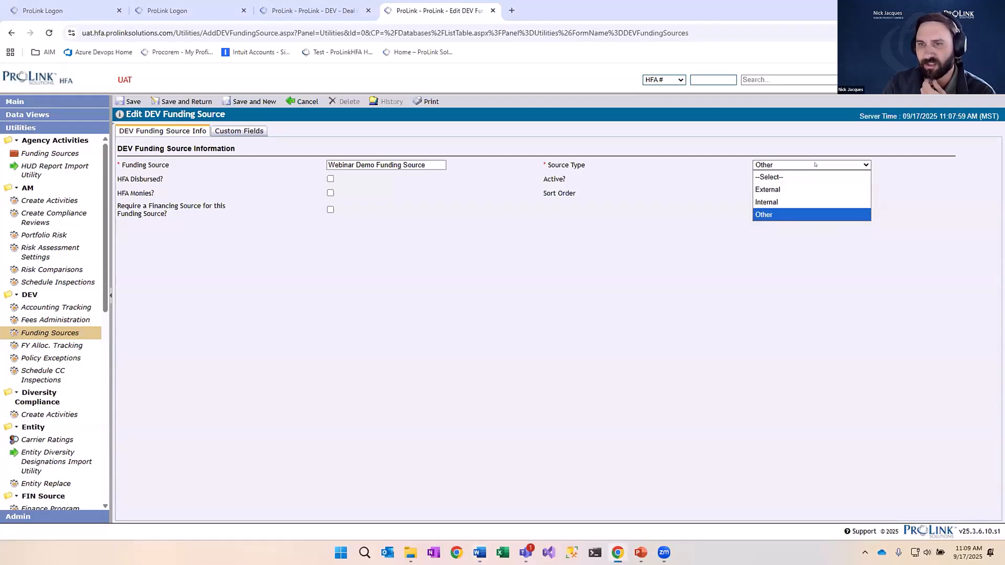
click(939, 178)
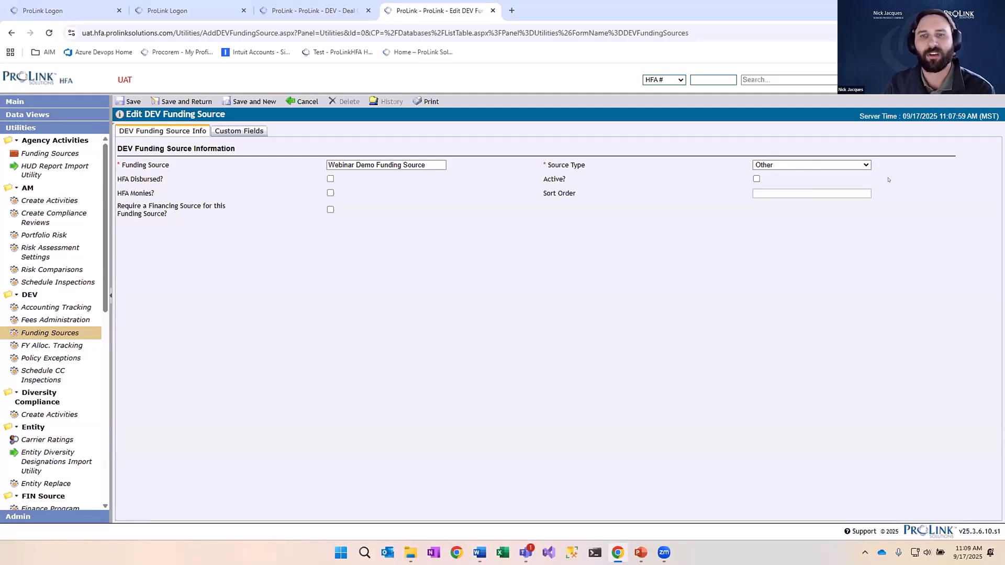
click(859, 166)
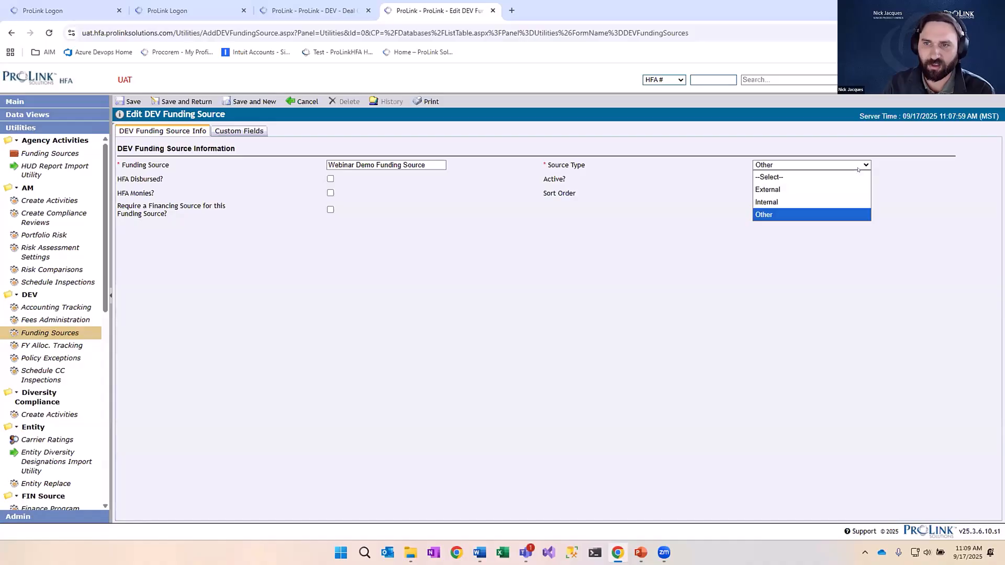
click(741, 147)
click(598, 154)
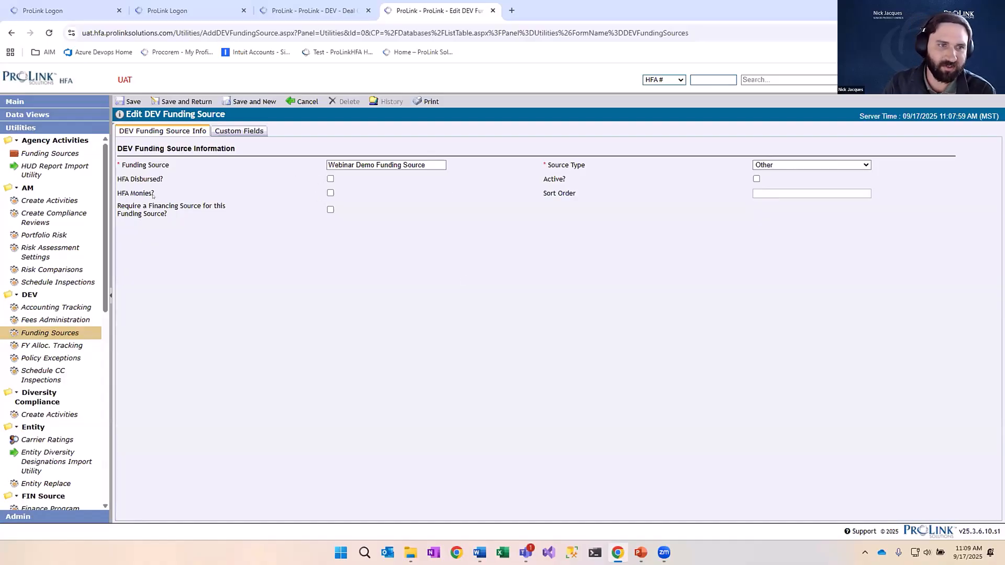
Mark the new funding source as HFA Disbursed, HFA Monies and Active
drag(153, 195, 121, 172)
click(269, 181)
click(331, 178)
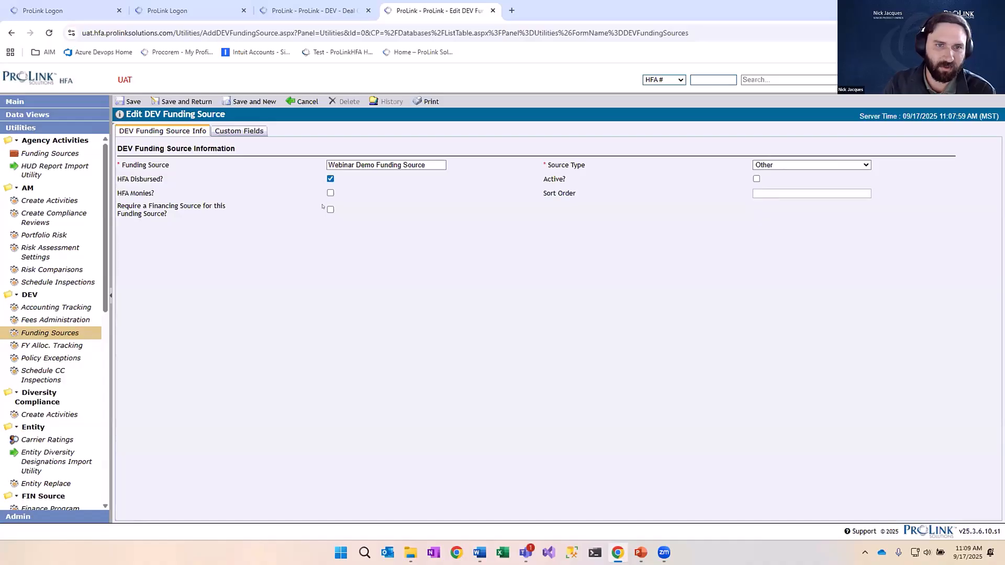
click(331, 193)
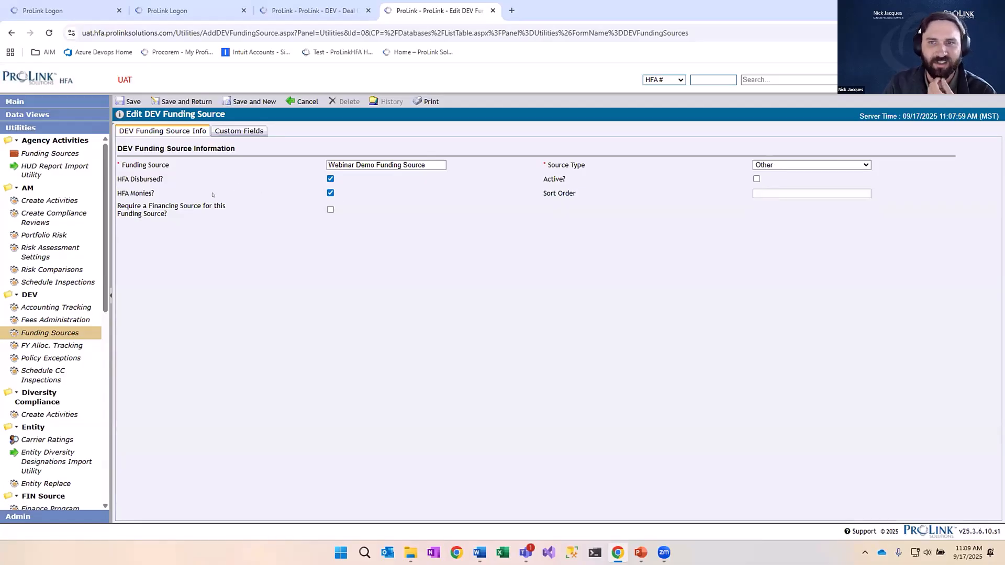
click(757, 179)
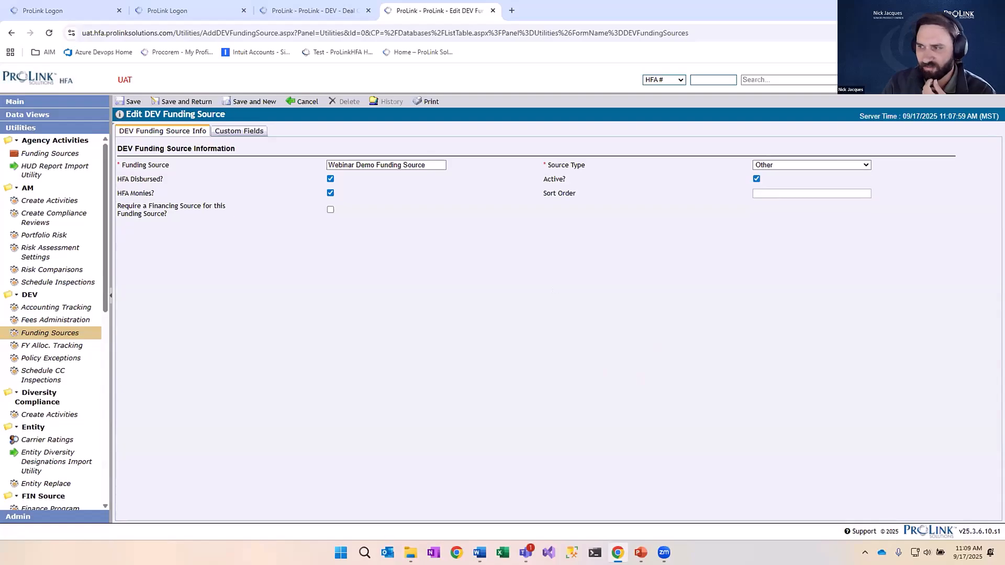
Save the Webinar Demo Funding Source and return to the list of DEV funding sources
triple_click(219, 206)
click(145, 206)
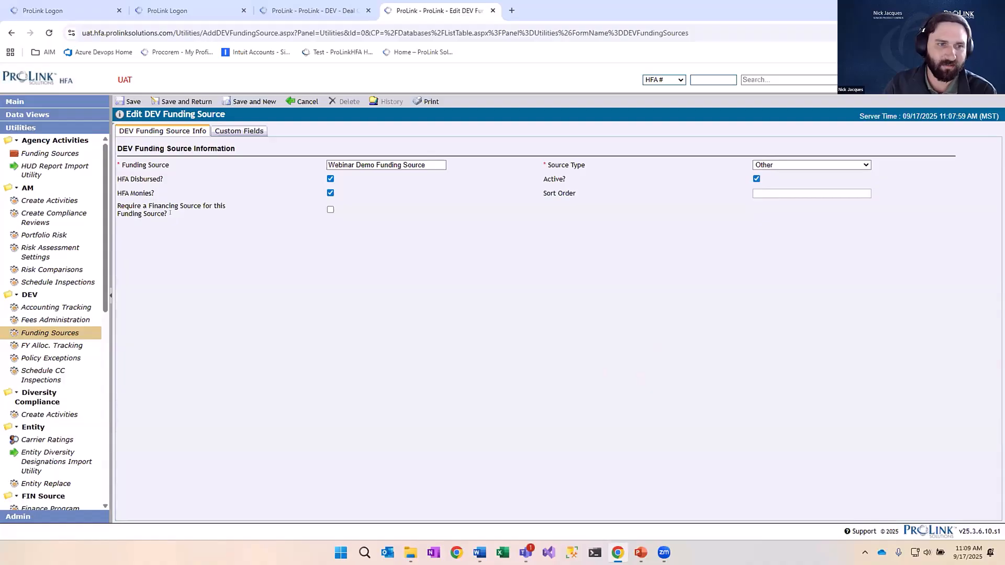
drag(170, 212, 141, 206)
click(195, 224)
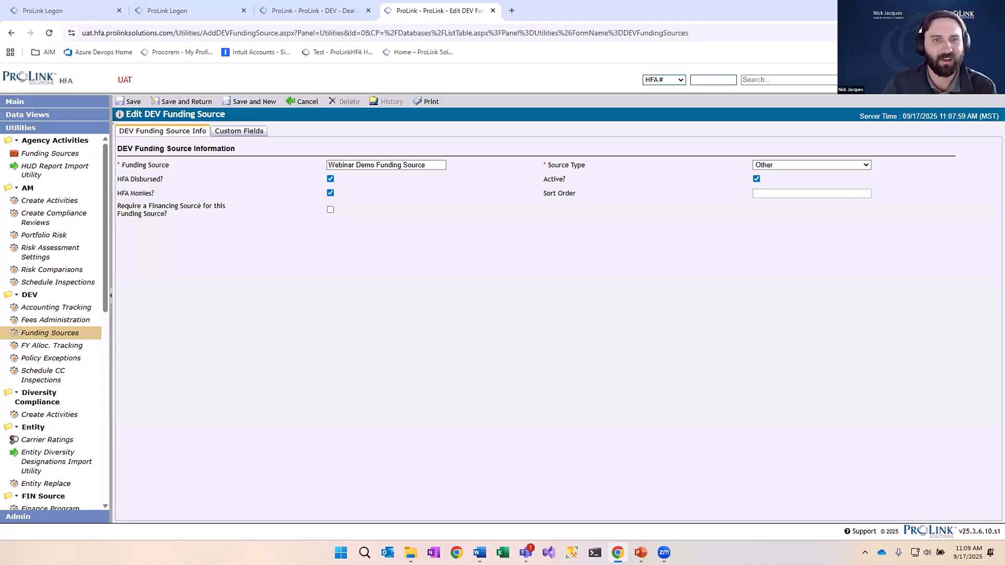
triple_click(164, 206)
click(220, 229)
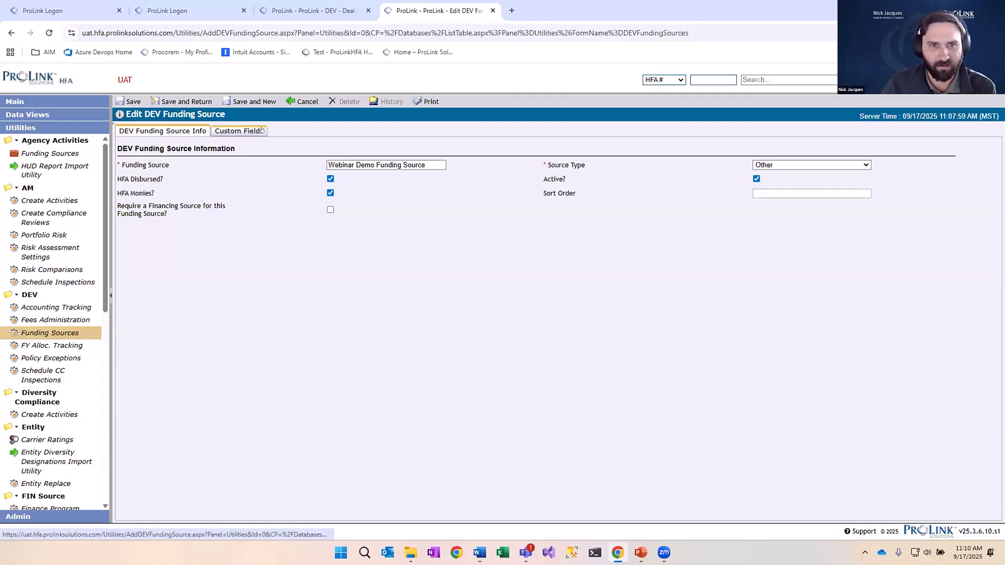
click(178, 100)
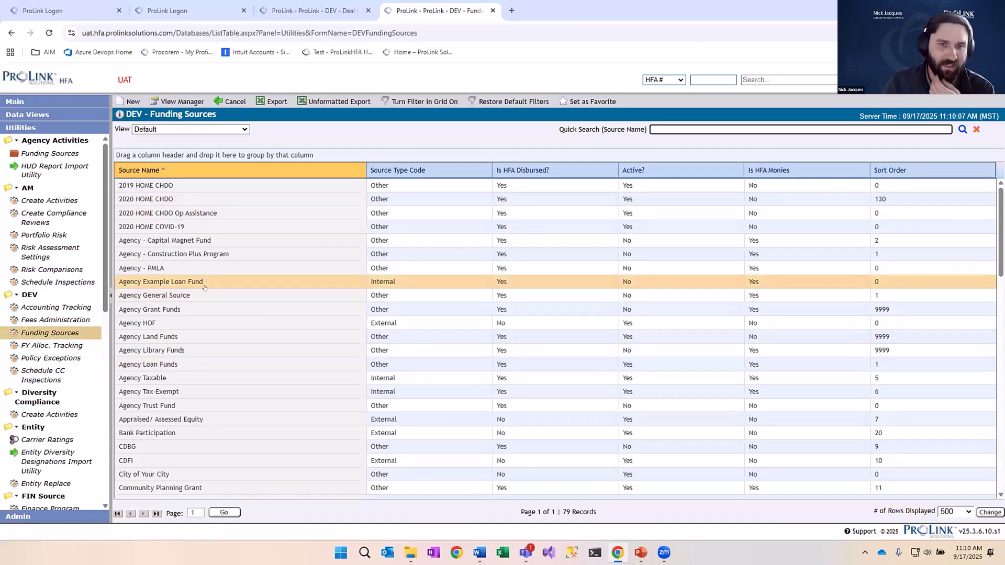
Open the fiscal year allocation tracking and search the DEV program allocations for "webinar"
scroll(288, 356, down, 1)
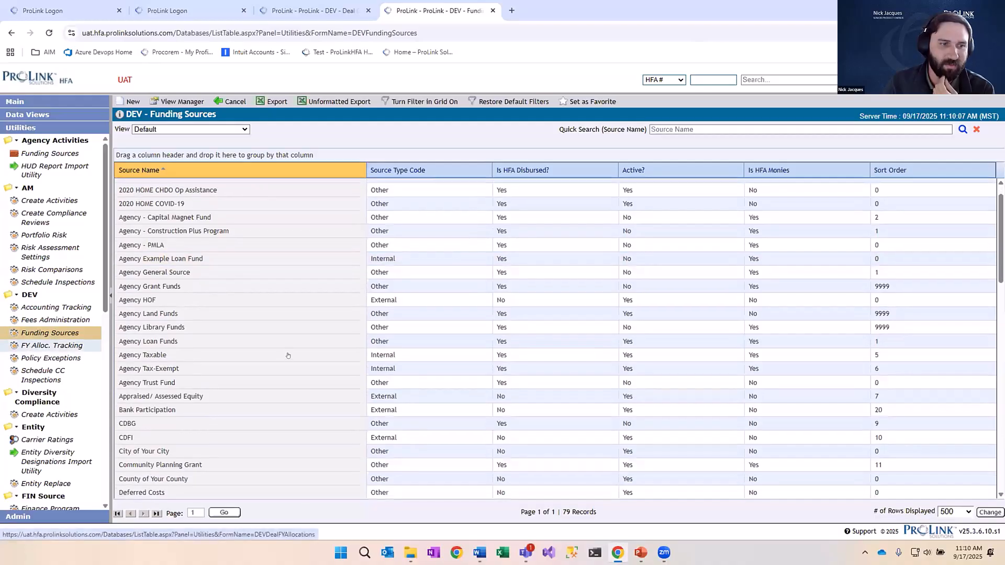
click(52, 345)
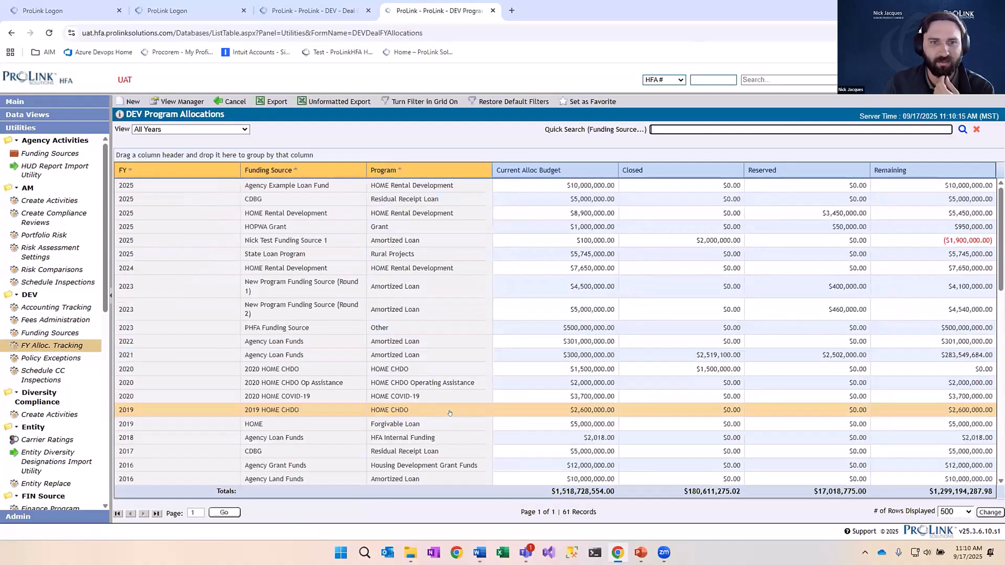
click(689, 125)
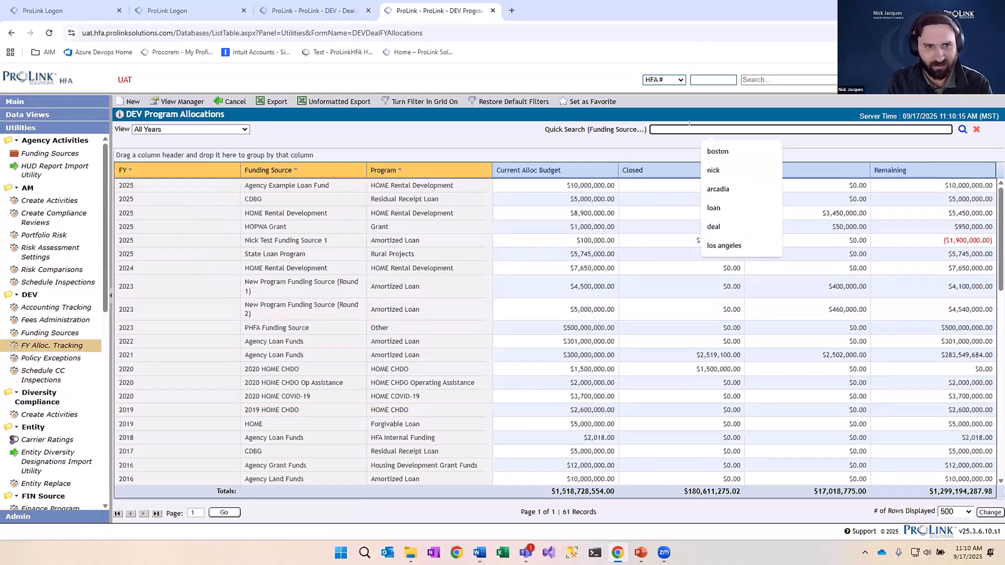
text(webinar)
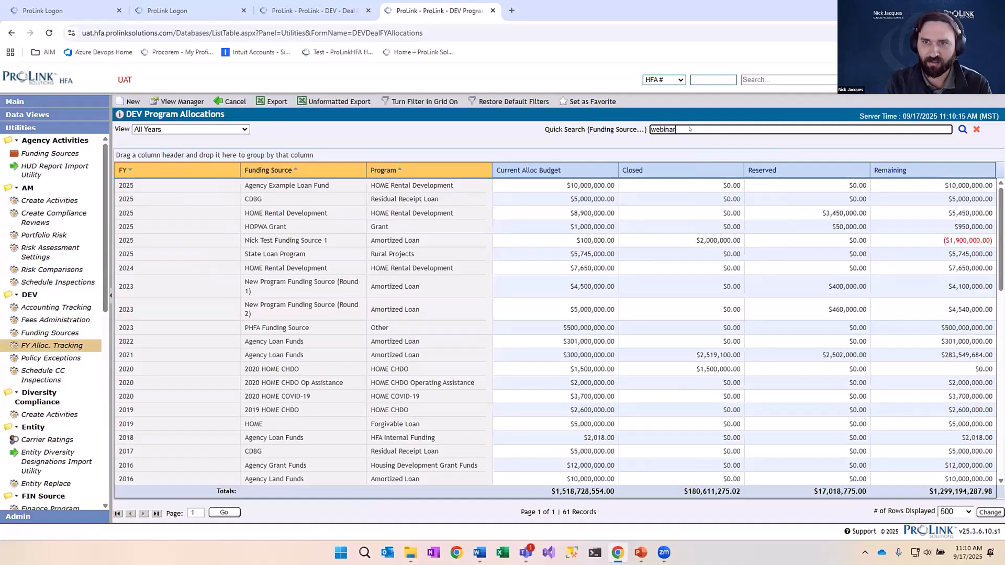
key(Return)
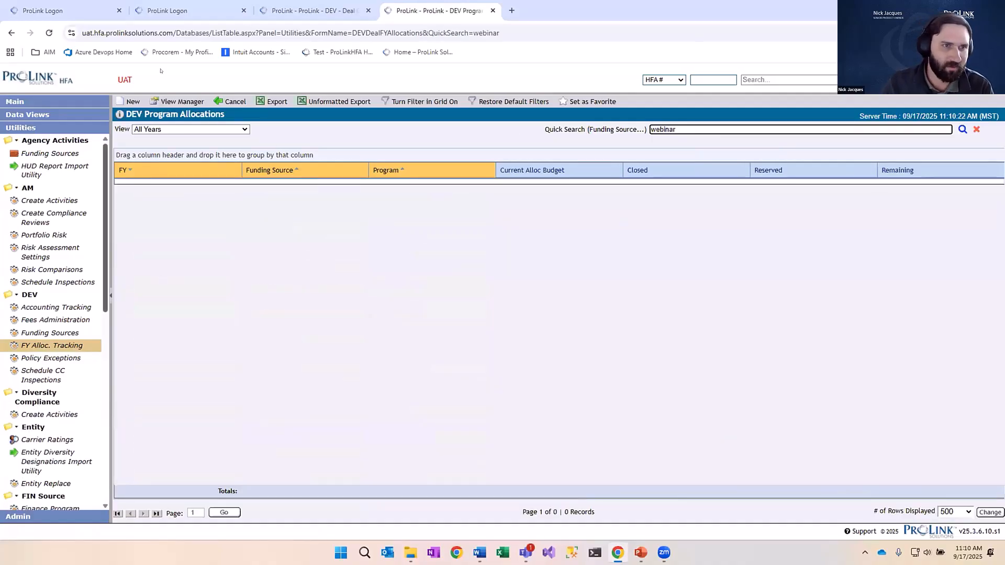
Start a new DEV program allocation and choose Webinar Demo Funding Source as its funding source
click(132, 102)
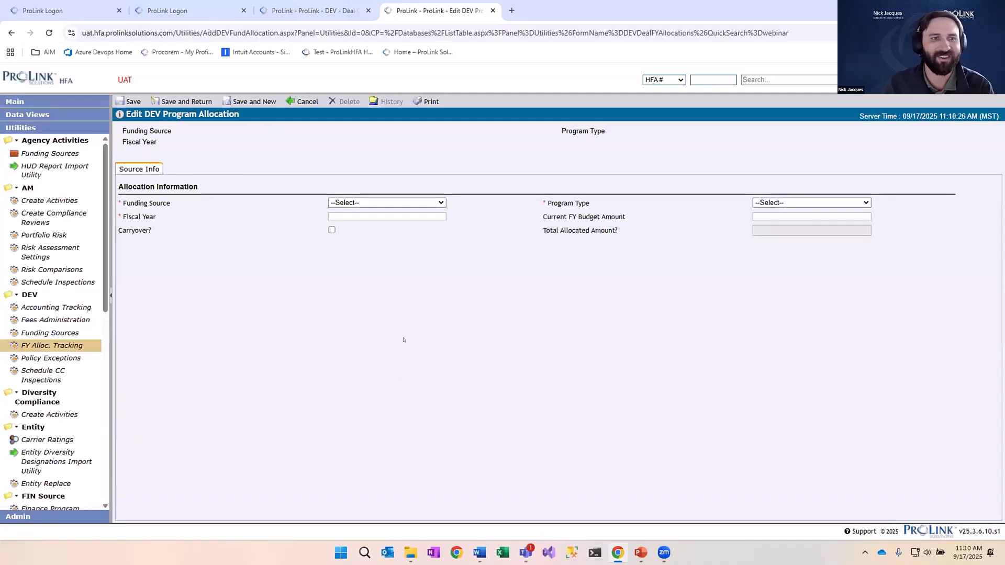
click(408, 203)
scroll(438, 314, down, 8)
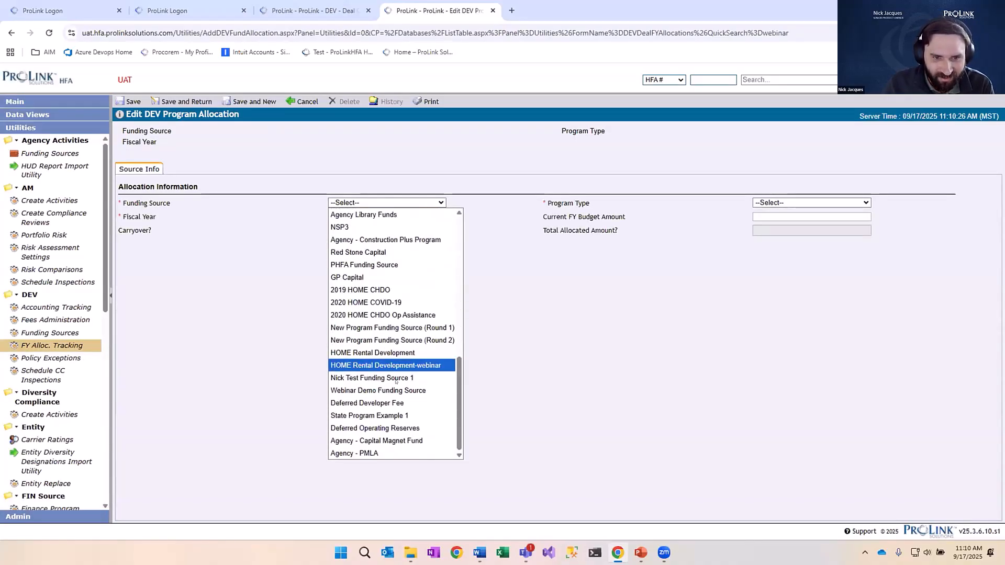
click(378, 390)
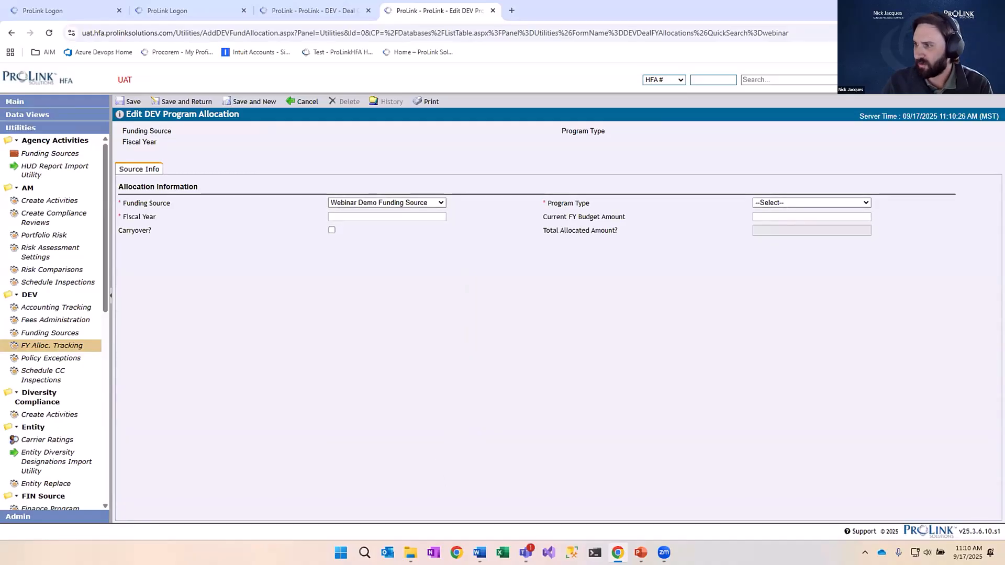
Set the allocation's program type to HOME Rental Development and its fiscal year to 2025
click(758, 204)
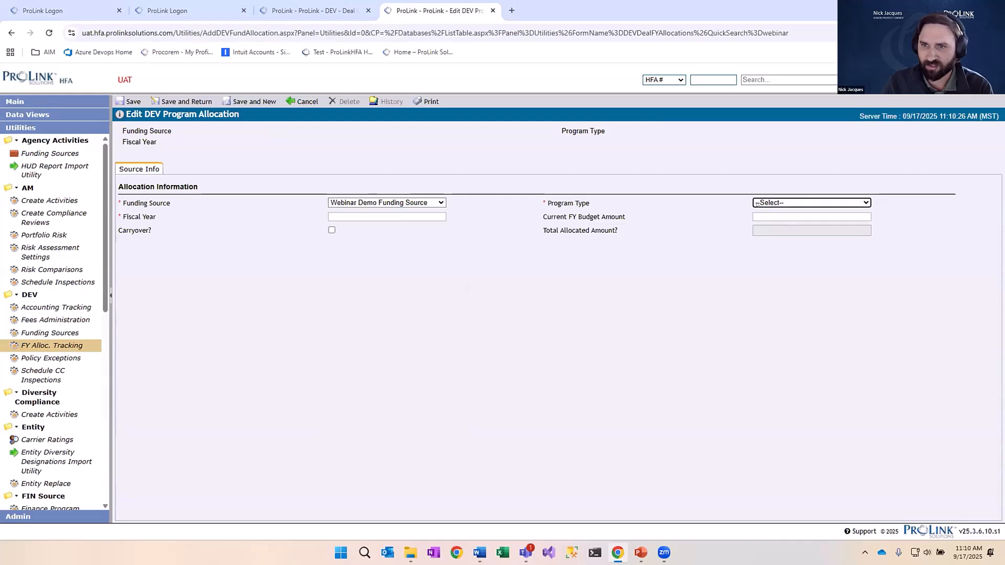
click(799, 203)
click(814, 214)
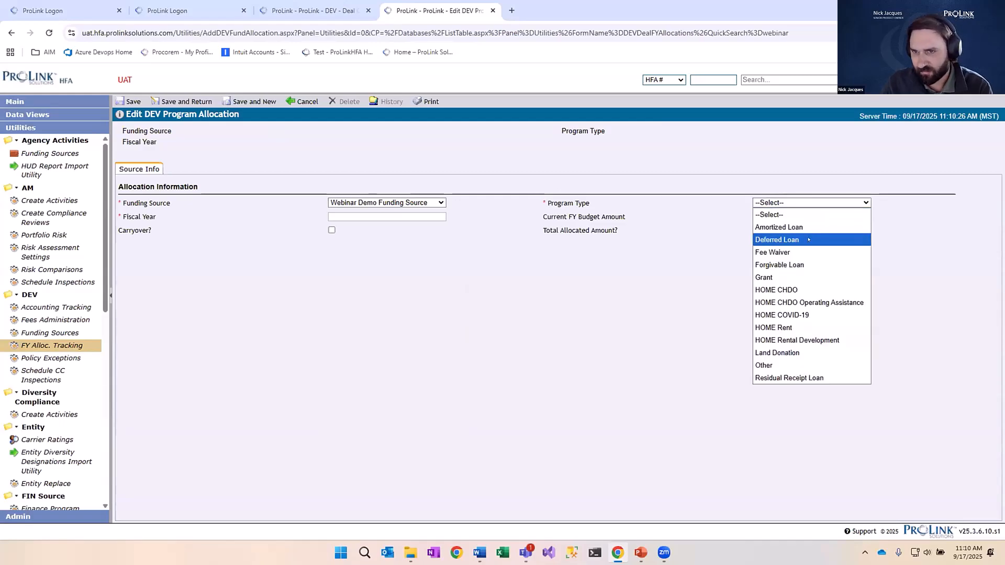
click(791, 340)
click(375, 214)
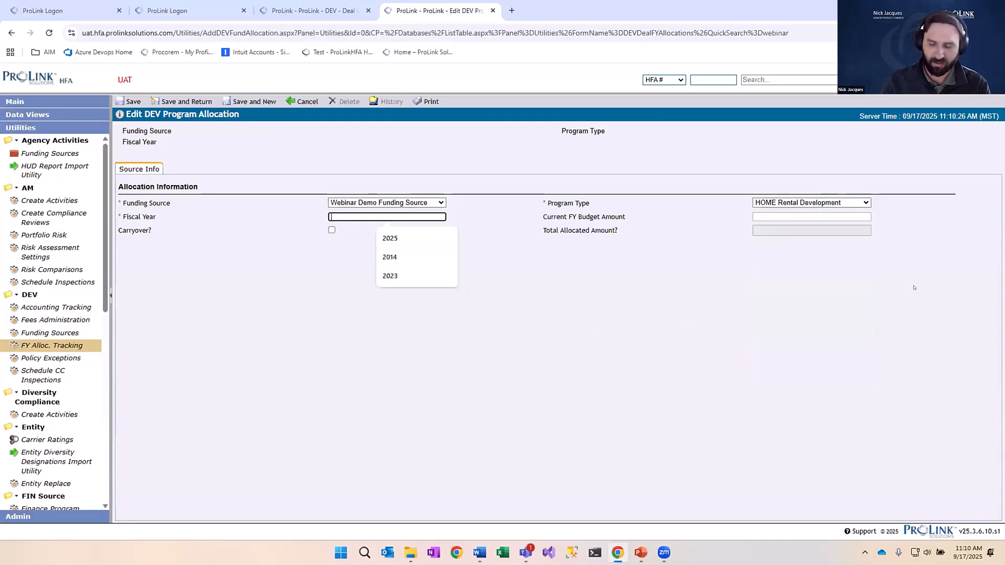
text(2025)
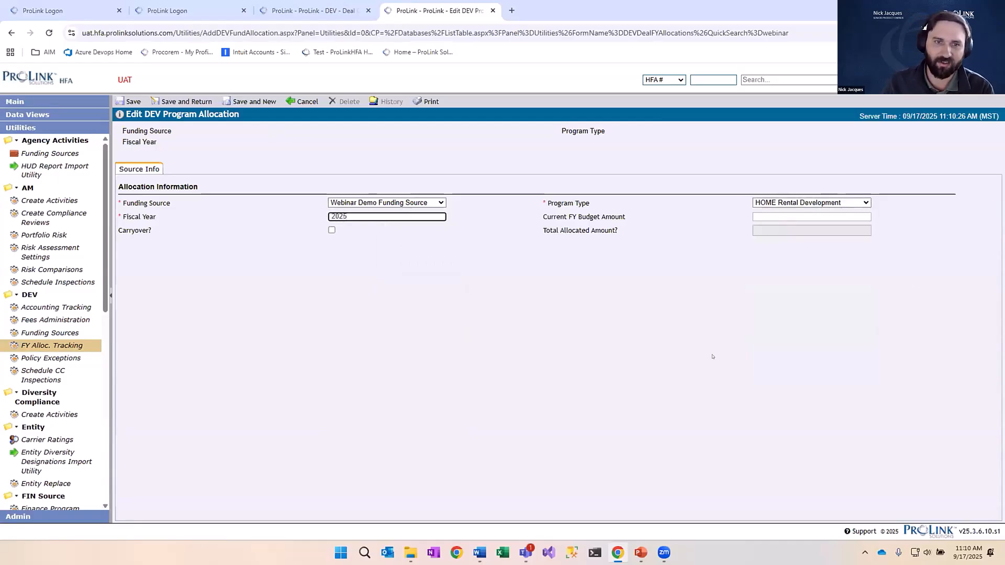
click(481, 315)
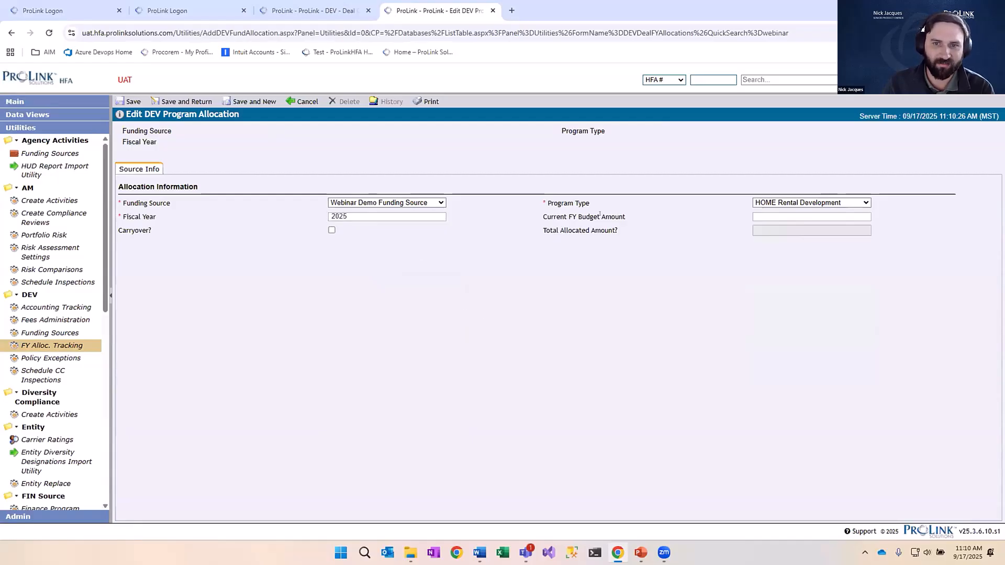
Set the current fiscal year budget amount of the allocation to $10,000,000
drag(586, 216, 605, 217)
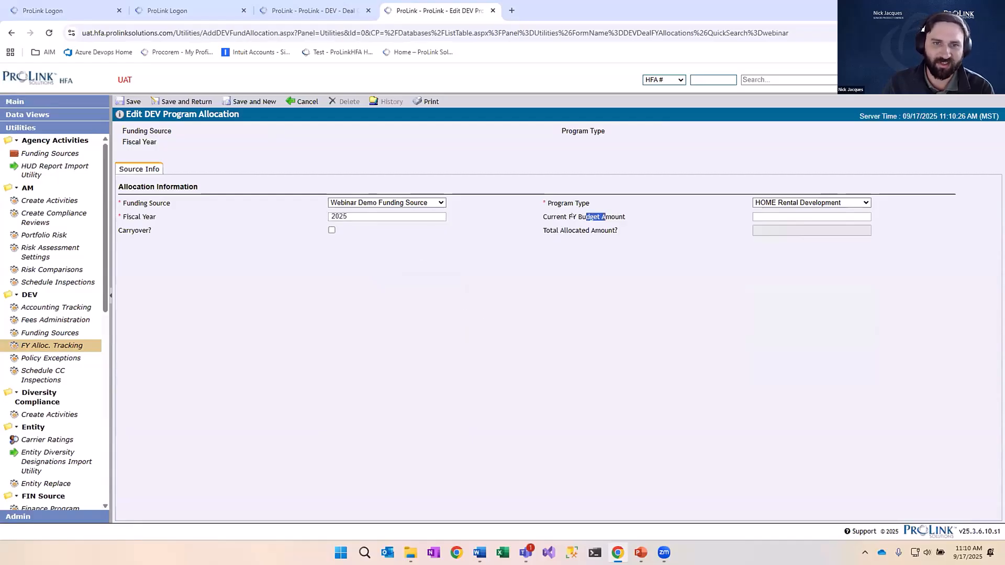
click(813, 217)
text(10,000,)
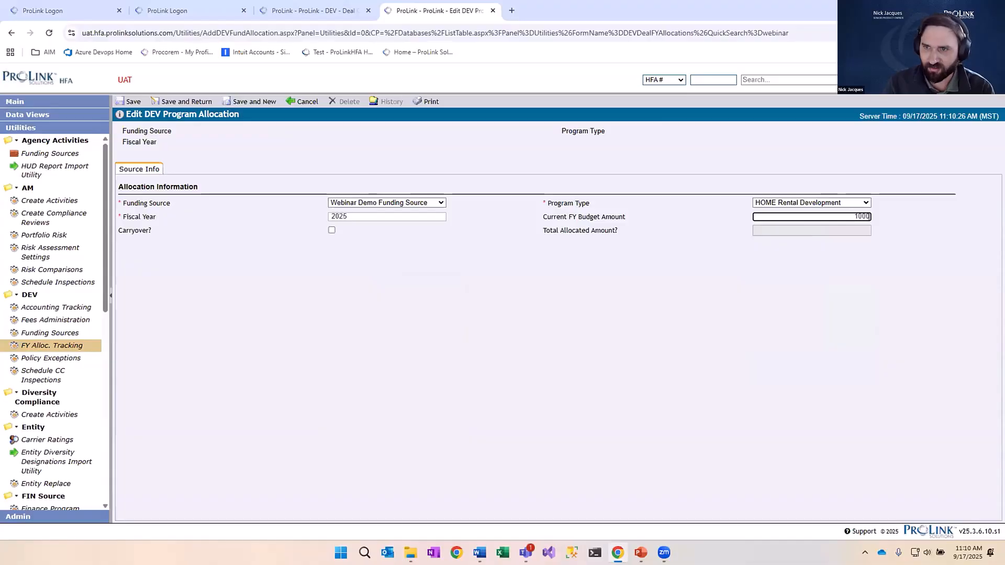
text(0000)
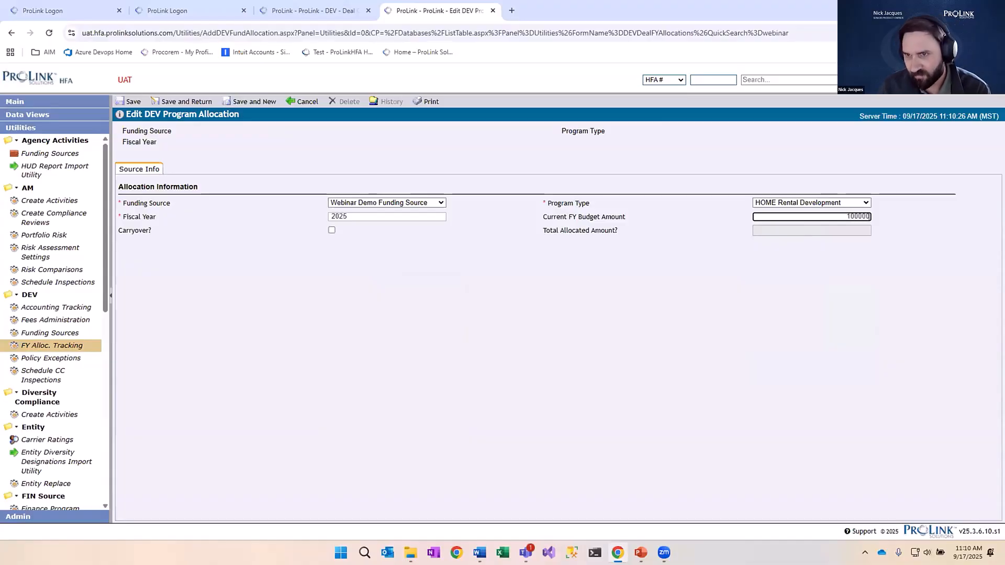
click(747, 316)
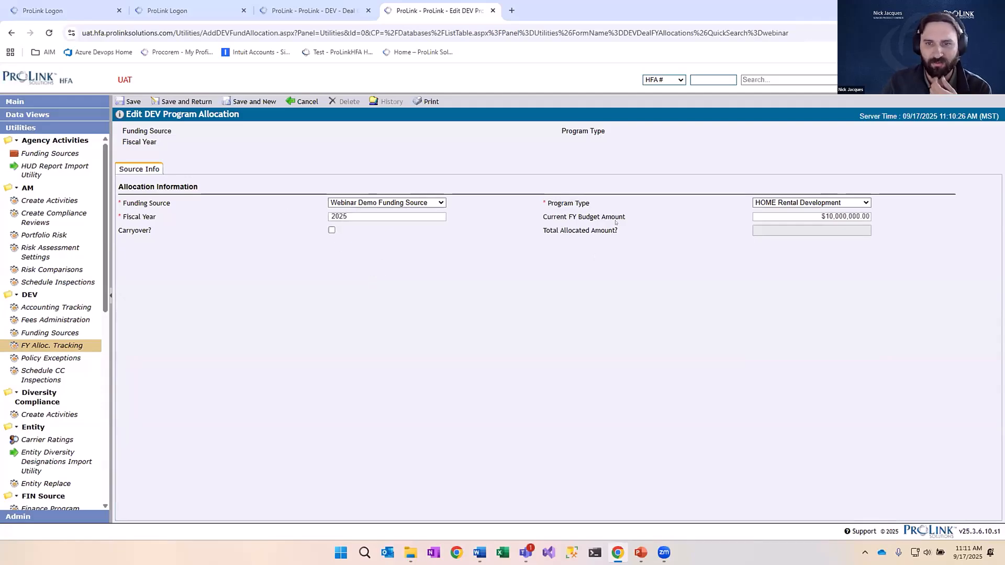
Save the new program allocation and return to the list of DEV program allocations
drag(618, 231, 542, 230)
click(420, 237)
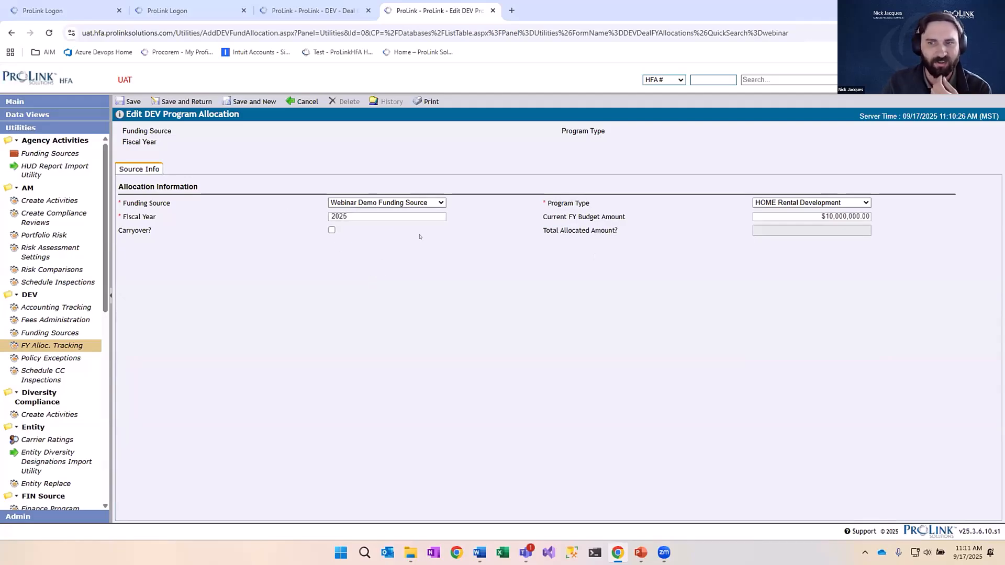
click(180, 103)
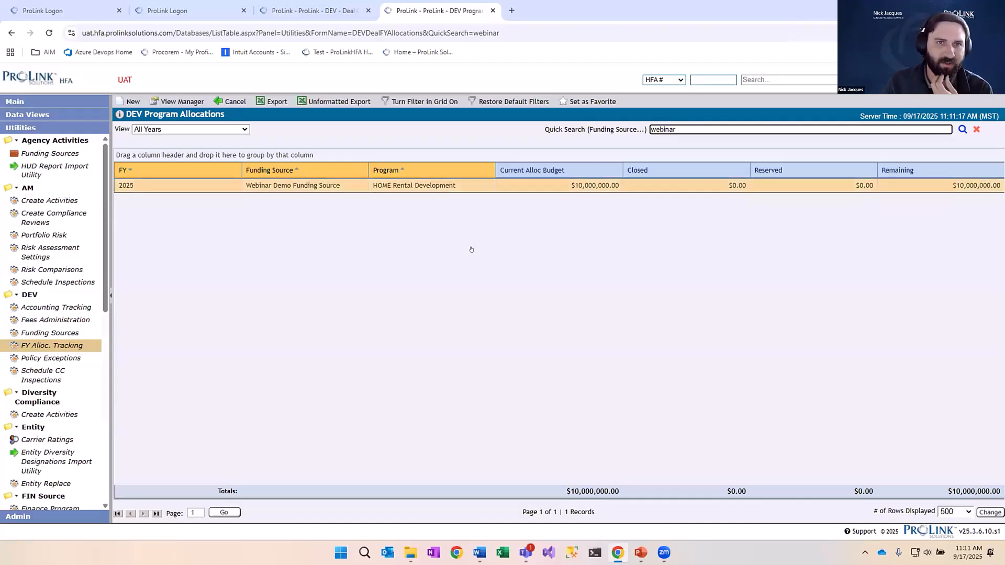
Switch to the Webinar DEV Draw Demo deal overview and open the deal's budget
key(ctrl+shift+Tab)
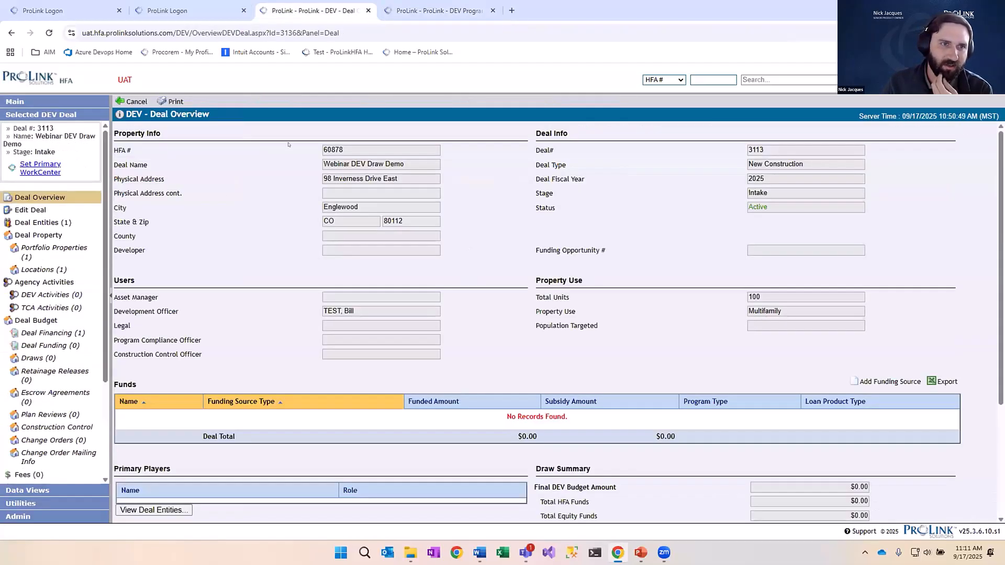
triple_click(399, 163)
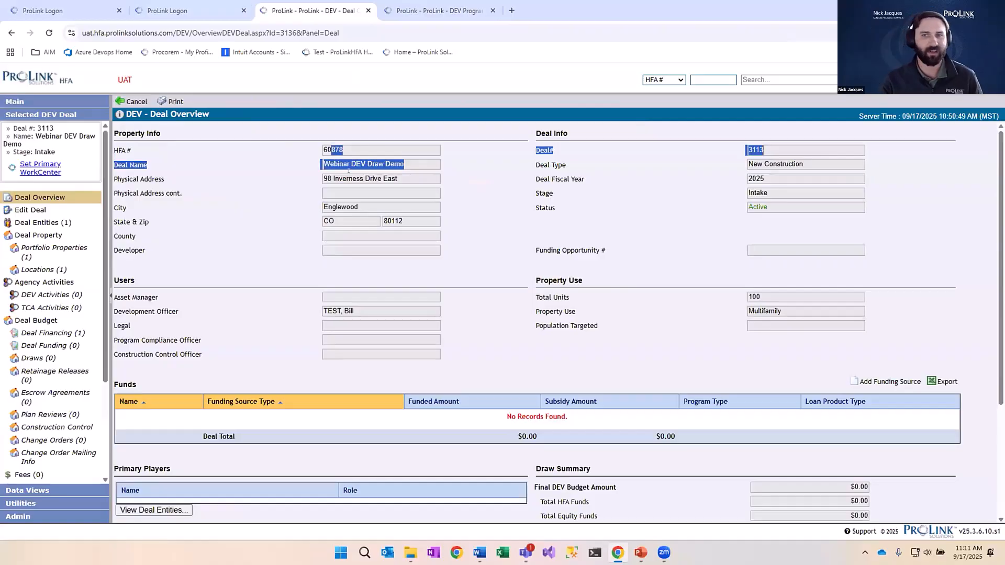
click(398, 190)
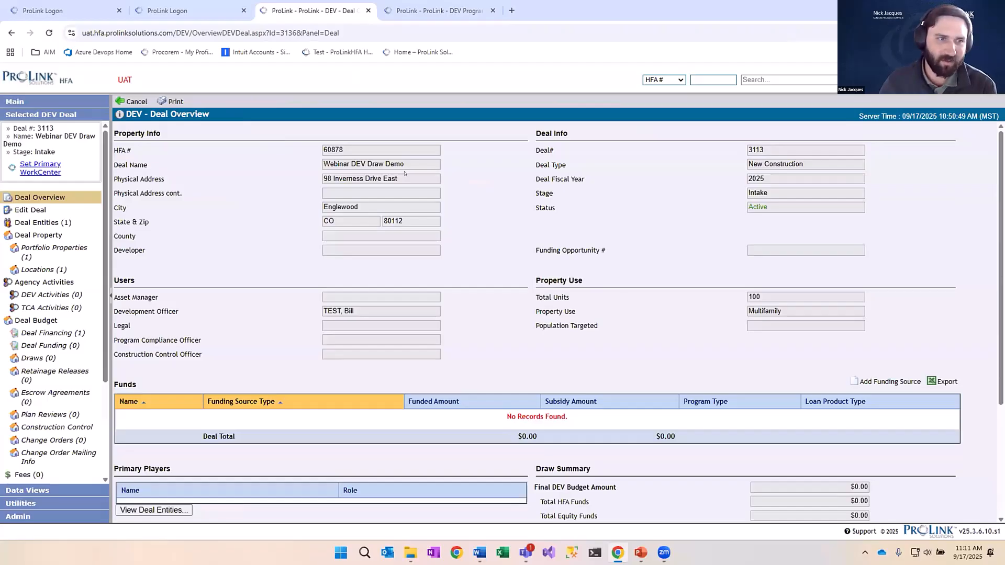
drag(411, 165, 339, 164)
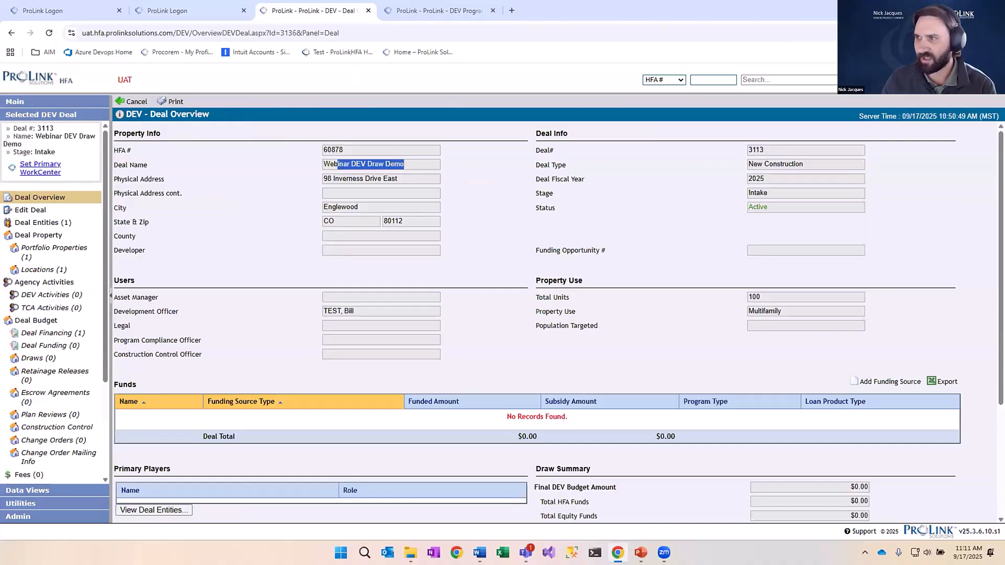
click(35, 320)
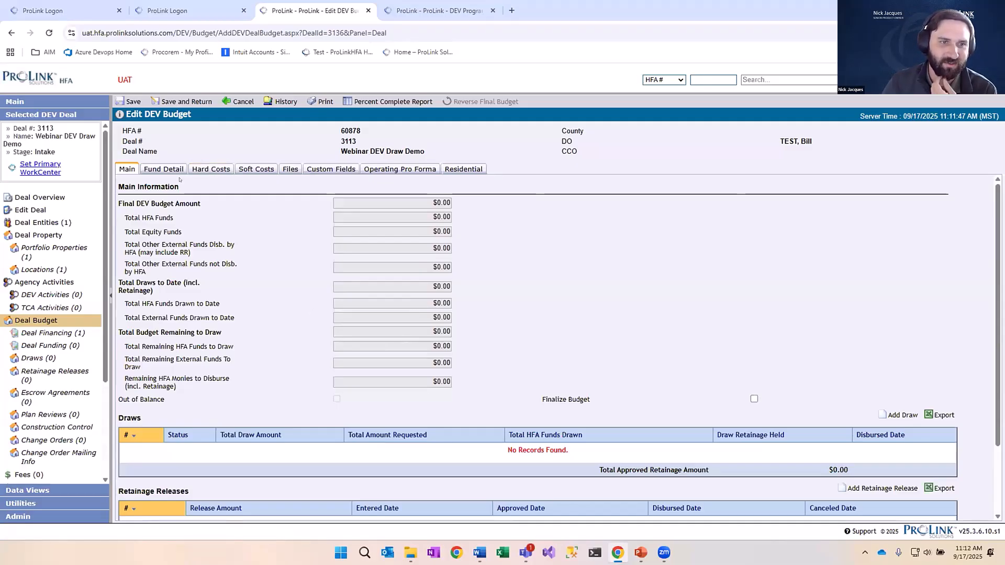
Enter a final DEV budget of $100,000 for Cabinets in the budget's hard costs
click(205, 171)
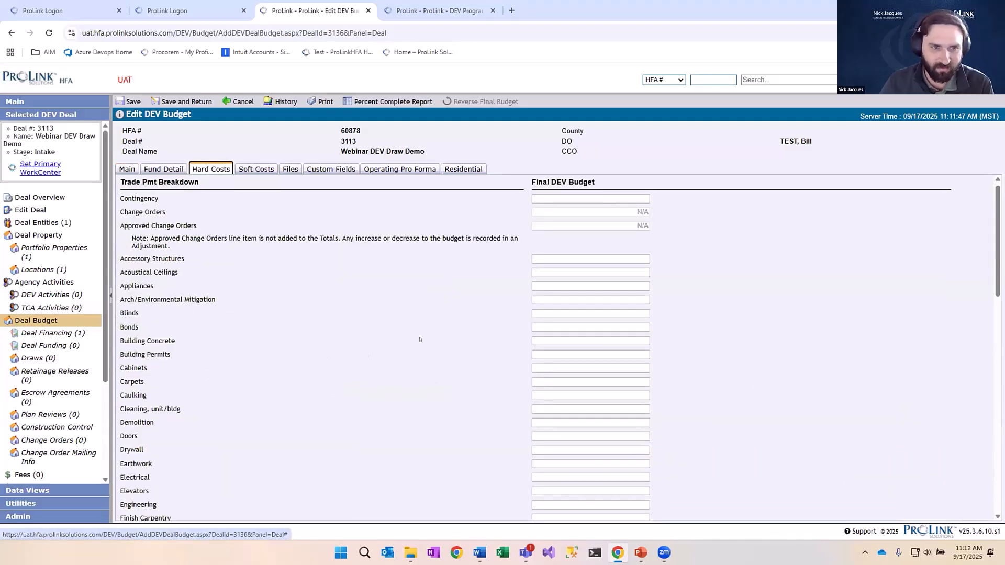
scroll(419, 339, down, 2)
click(592, 271)
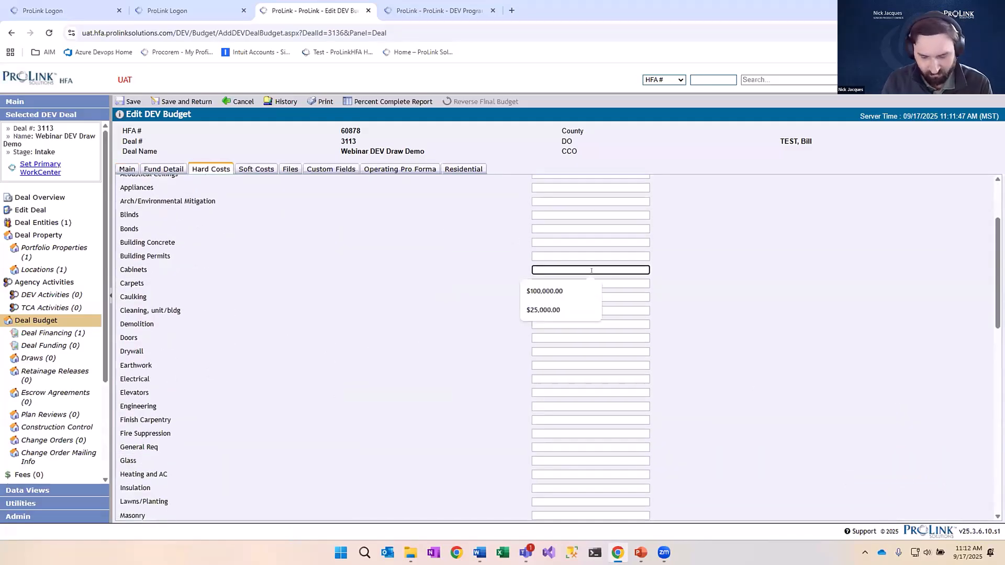
text(1000000)
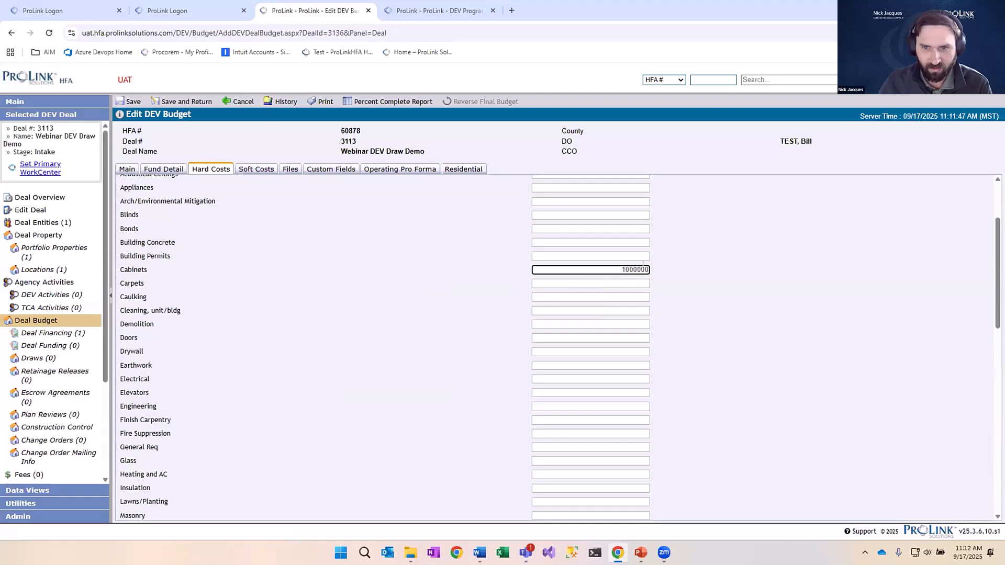
key(ctrl+a)
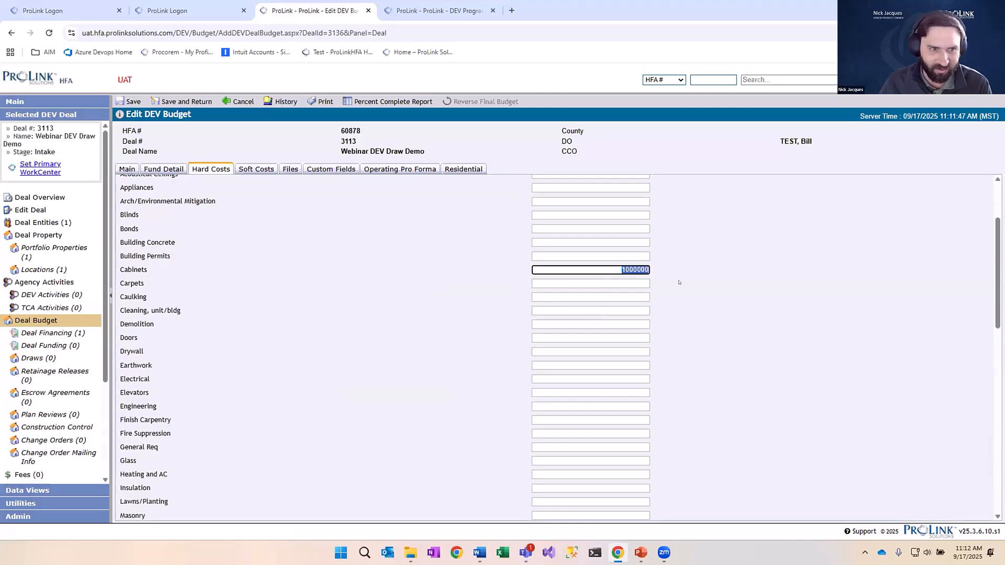
click(680, 282)
click(635, 283)
click(640, 268)
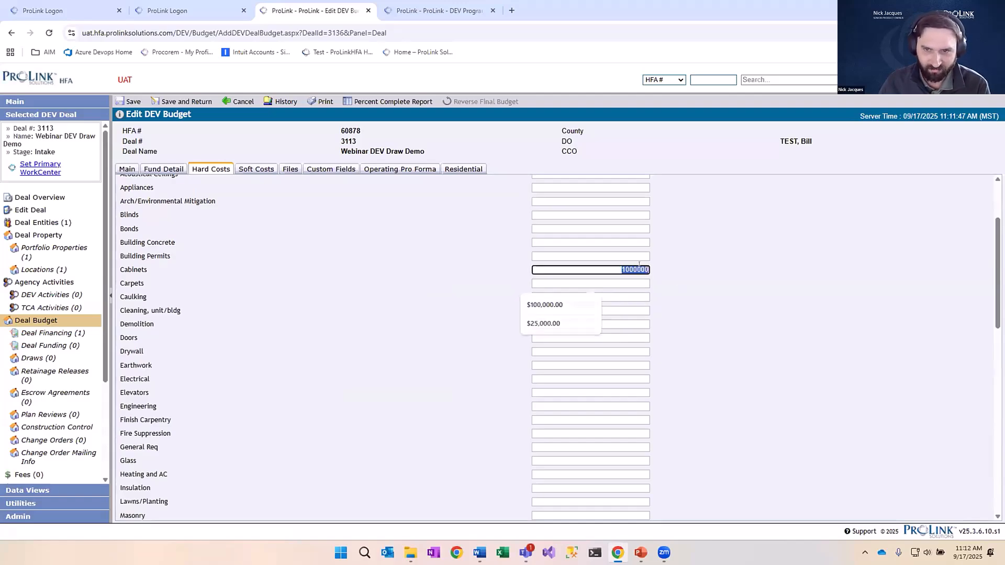
click(642, 266)
key(BackSpace)
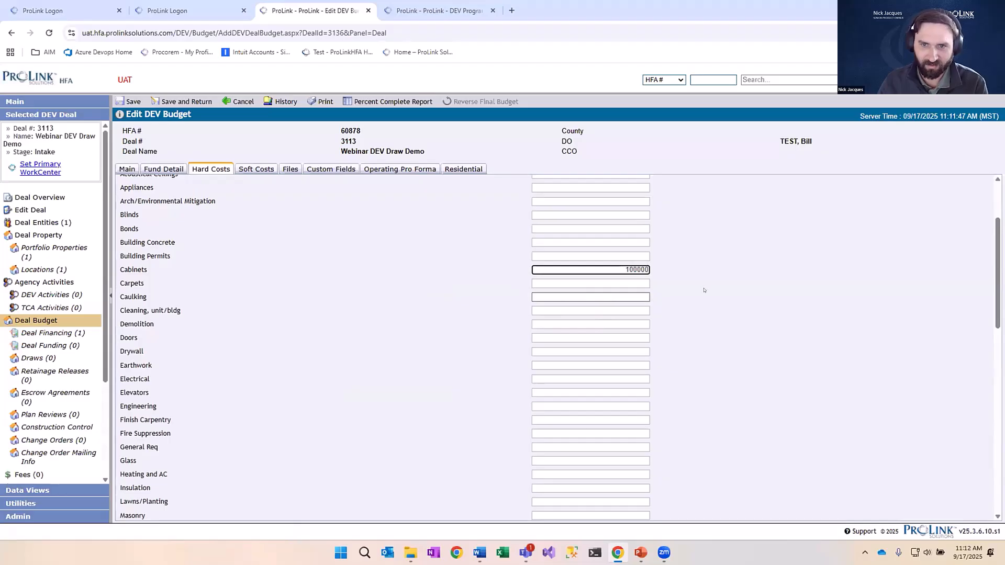
Enter a hard cost budget of $100,000 for Carpets
click(640, 279)
text(1000000)
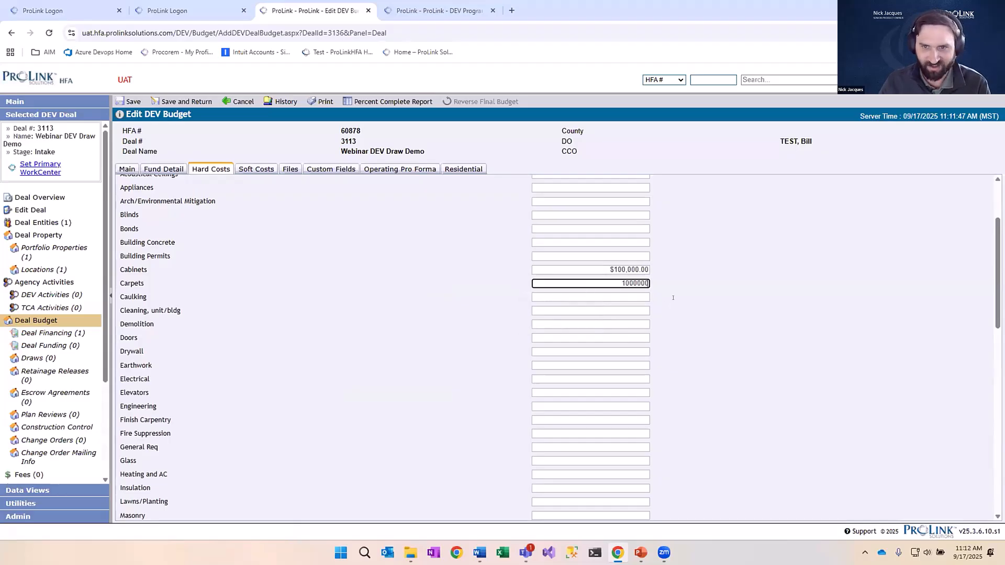
click(633, 296)
click(635, 282)
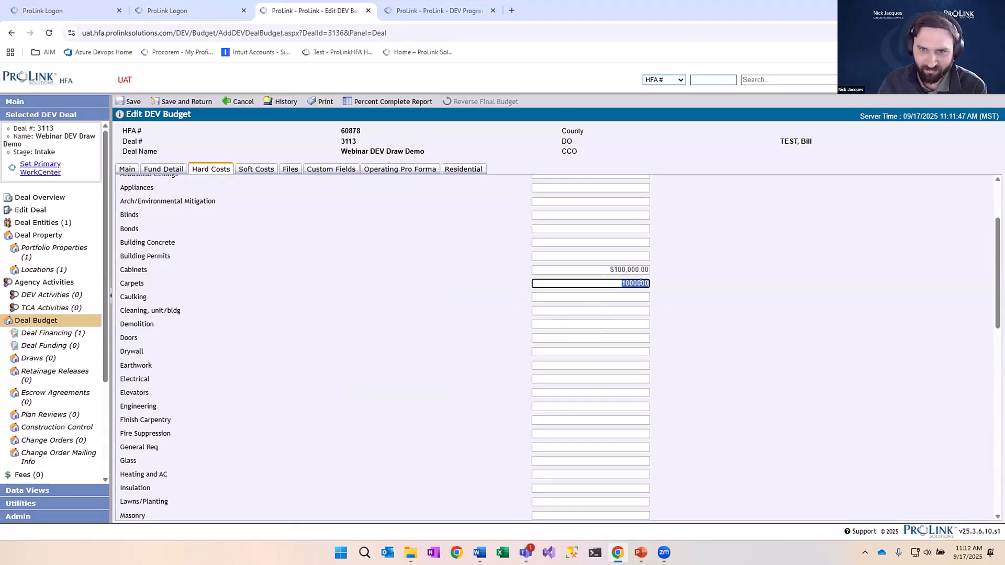
click(641, 283)
key(BackSpace)
click(649, 270)
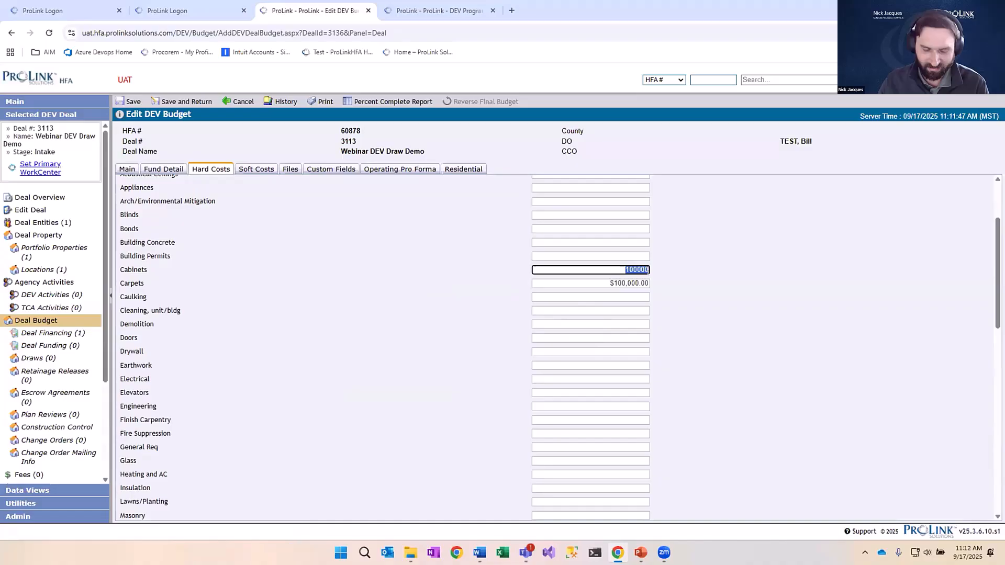
click(698, 305)
Enter $100,000 each for the Caulking, Cleaning, unit/bldg and Demolition hard cost lines
click(640, 297)
text(100000)
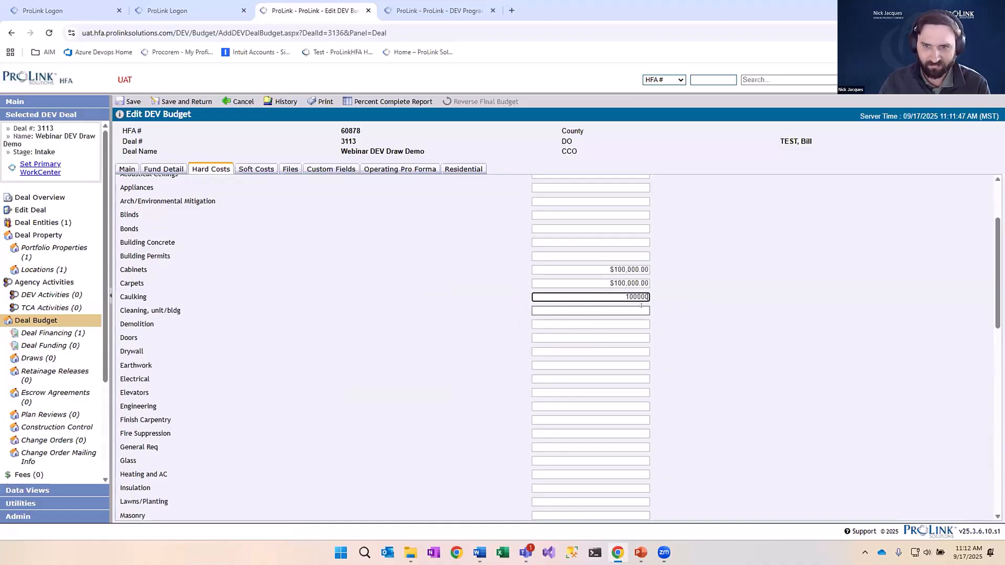
key(Tab)
text(100000)
key(Tab)
text(100000)
key(Tab)
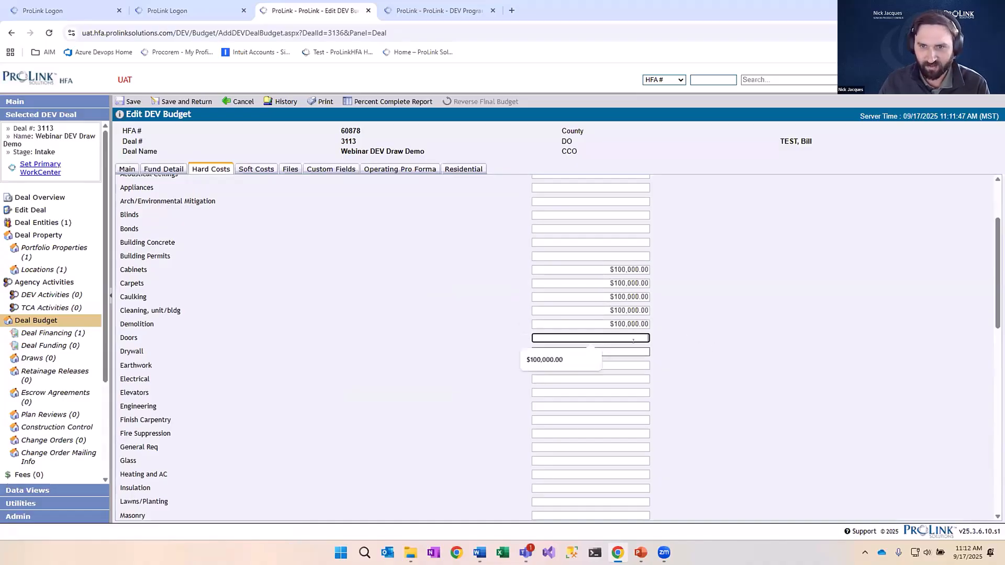
Enter $100,000 each for Doors, Drywall, Earthwork, Electrical and Elevators, and check the hard cost totals
text(100000)
key(Tab)
text(100000)
key(Tab)
text(100000)
key(Tab)
text(100000)
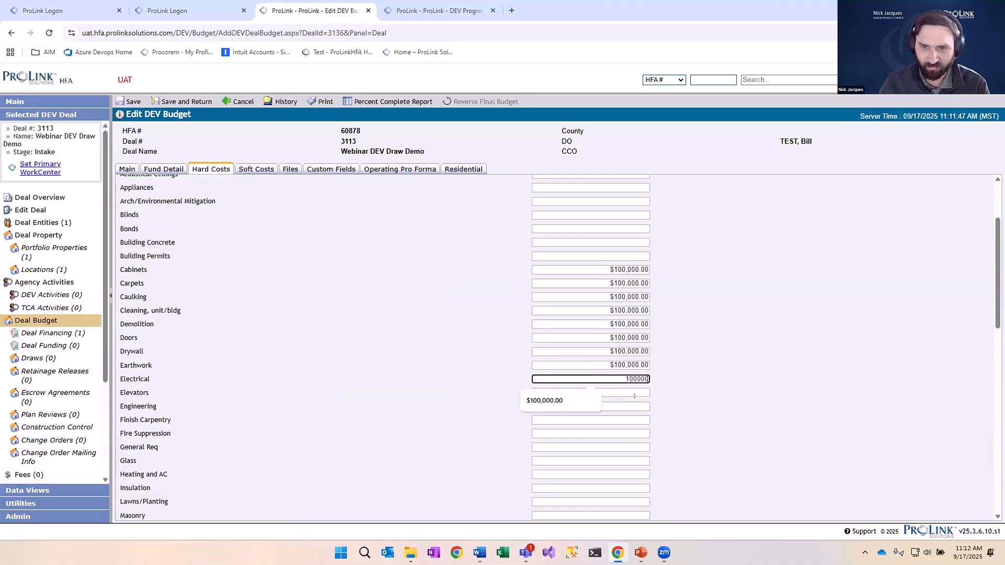
key(Tab)
text(100000)
click(673, 399)
scroll(673, 399, down, 4)
scroll(674, 399, down, 5)
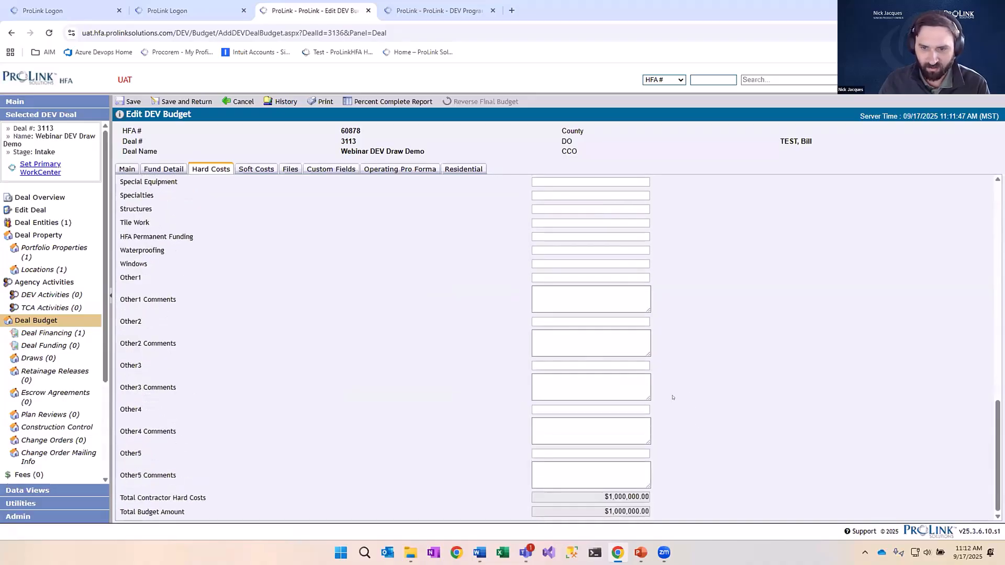
scroll(548, 306, up, 12)
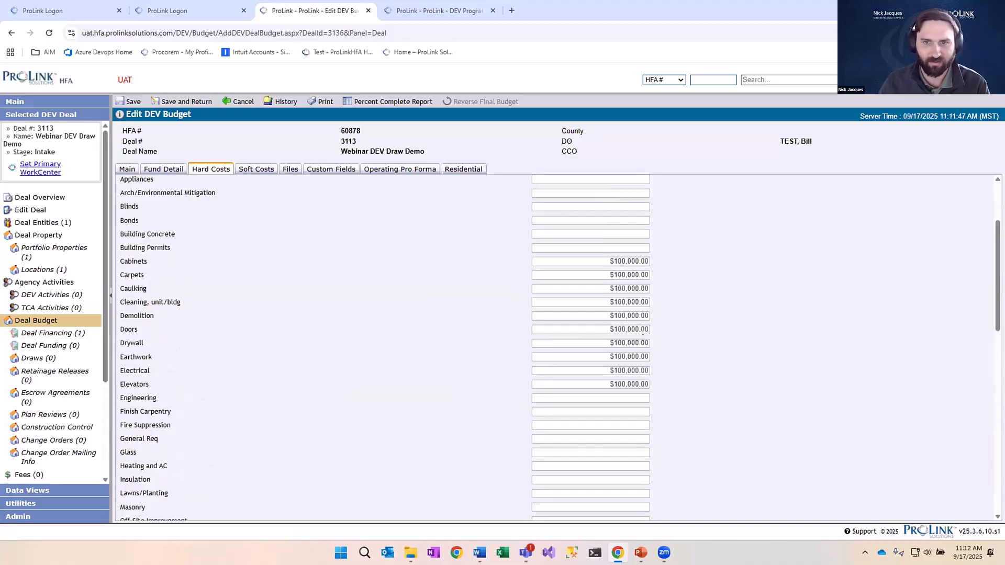
Enter soft cost budgets of $100,000 each for Building Permits, Certification, Construction Interest, Construction Management and Consultants
click(256, 169)
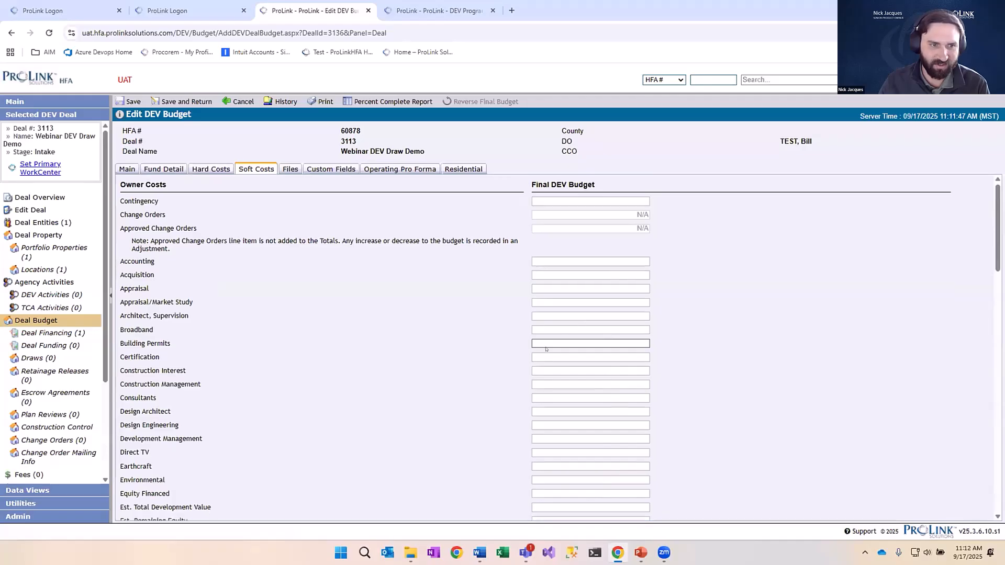
scroll(607, 341, down, 1)
click(626, 297)
text(100000)
click(632, 310)
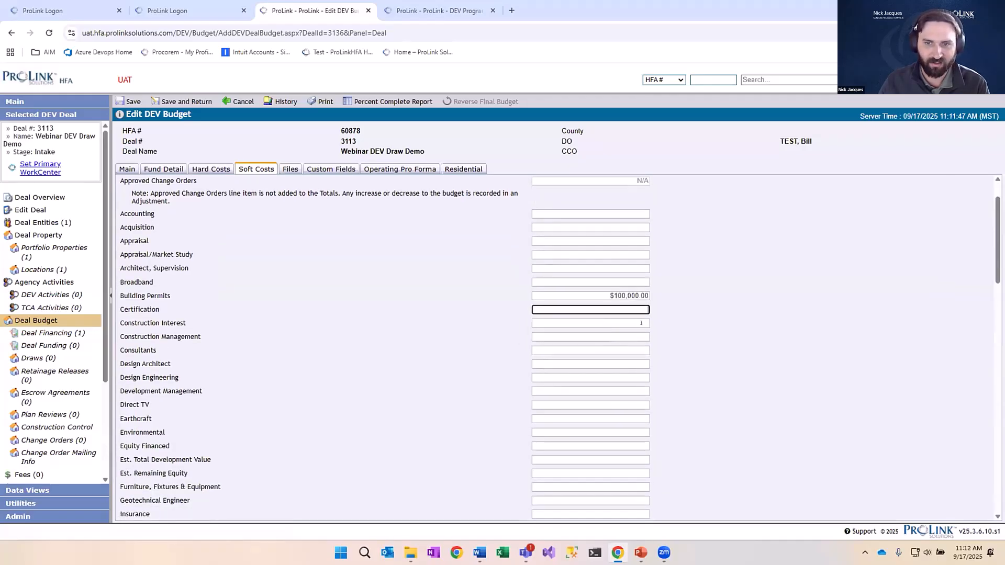
text(100000)
click(634, 324)
text(100000)
click(634, 337)
text(100000)
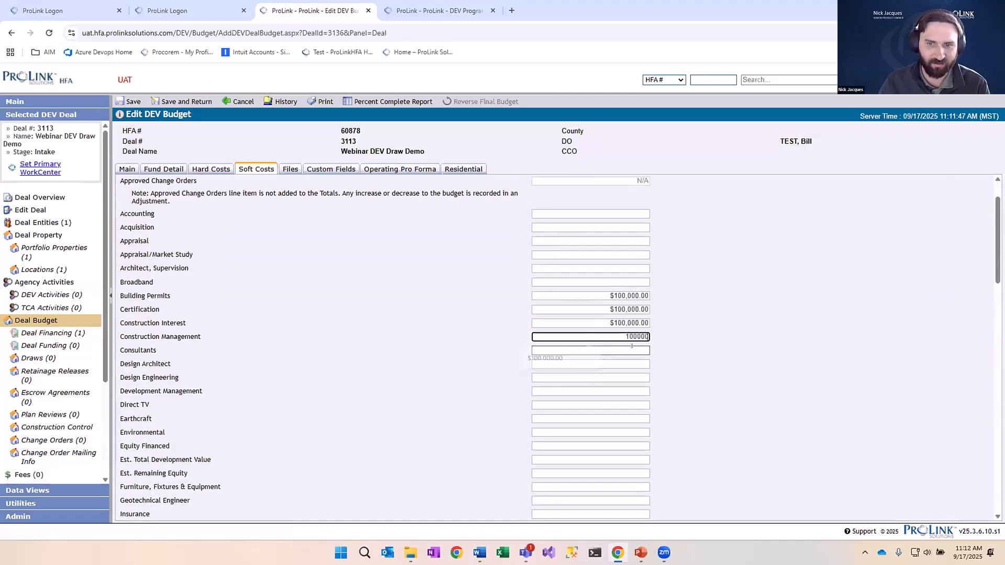
click(635, 350)
text(100000)
Check the total owner soft costs and the total budget amount at the end of the soft costs
scroll(689, 399, down, 20)
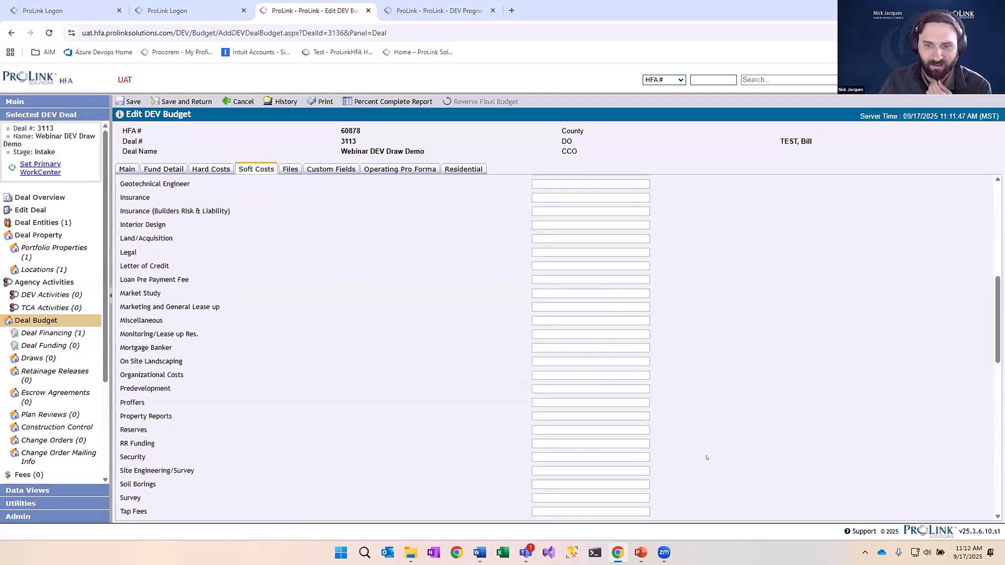
click(641, 497)
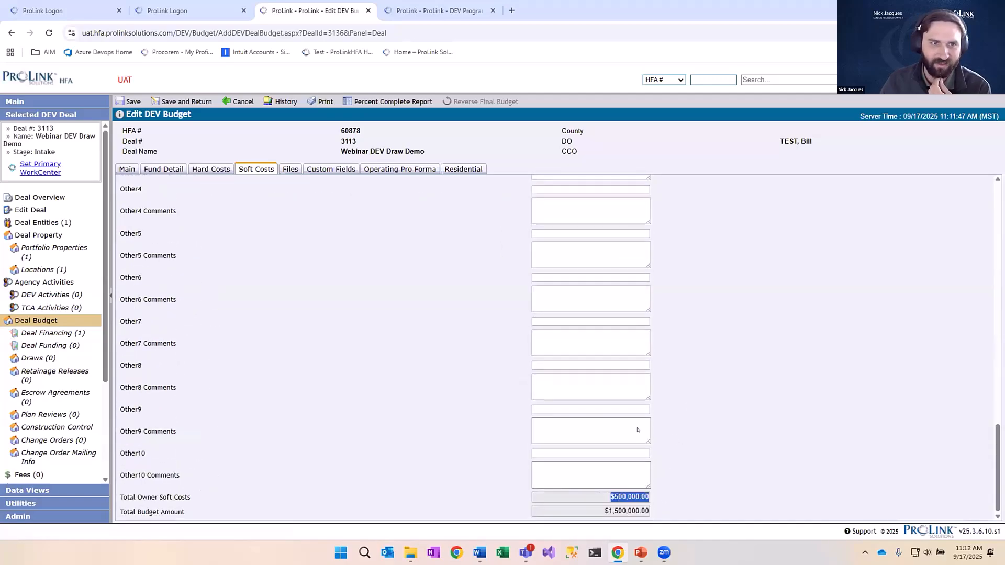
scroll(637, 429, up, 14)
scroll(220, 189, up, 3)
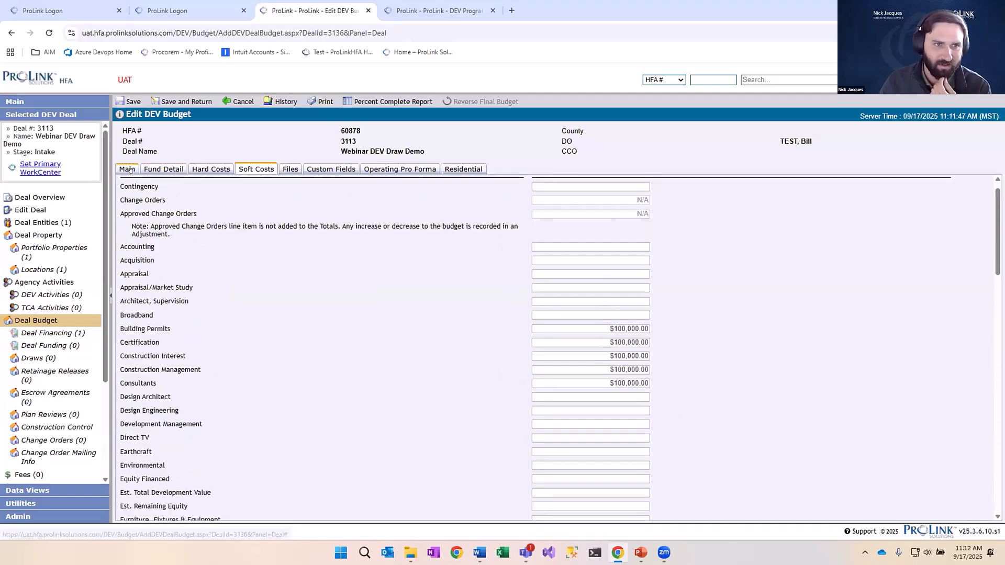
Save the DEV budget and check the final budget amount in its main information
click(127, 169)
scroll(344, 296, down, 3)
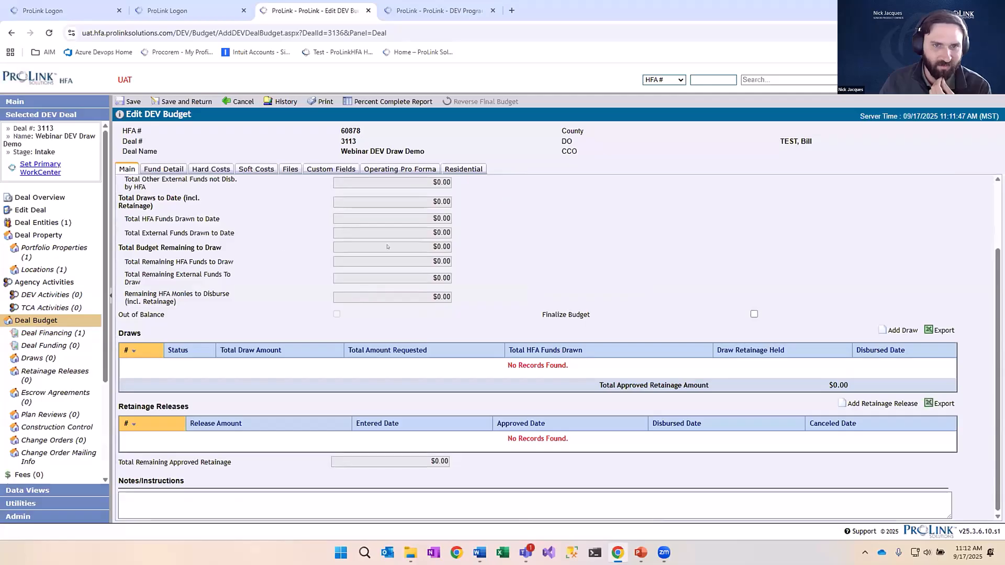
scroll(344, 296, up, 3)
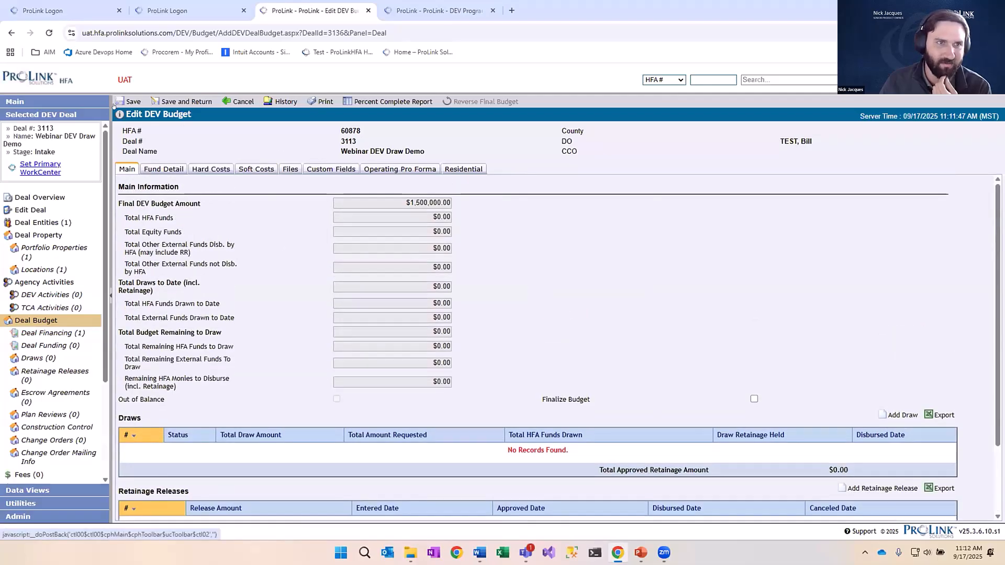
click(129, 102)
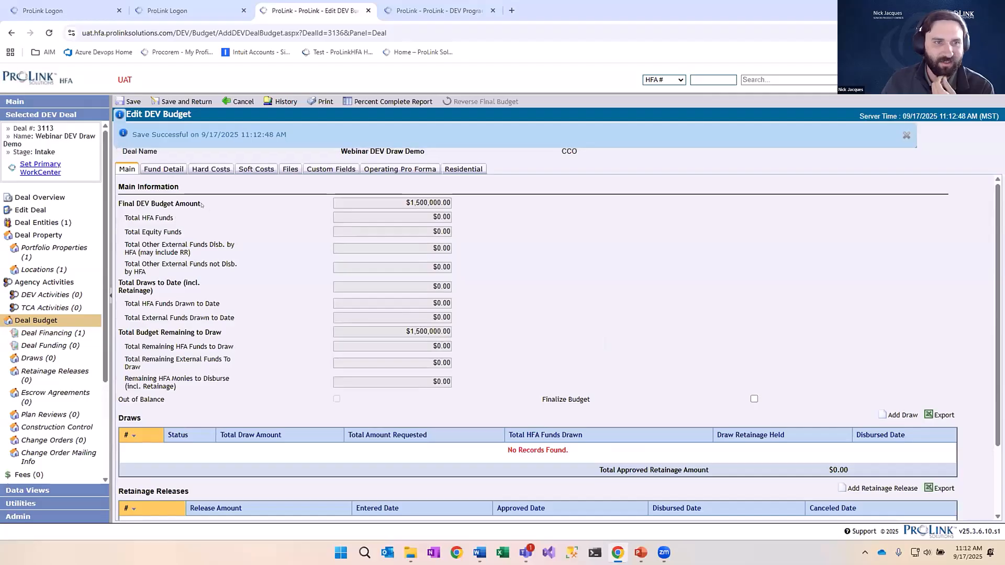
drag(202, 203, 402, 205)
triple_click(431, 206)
click(431, 219)
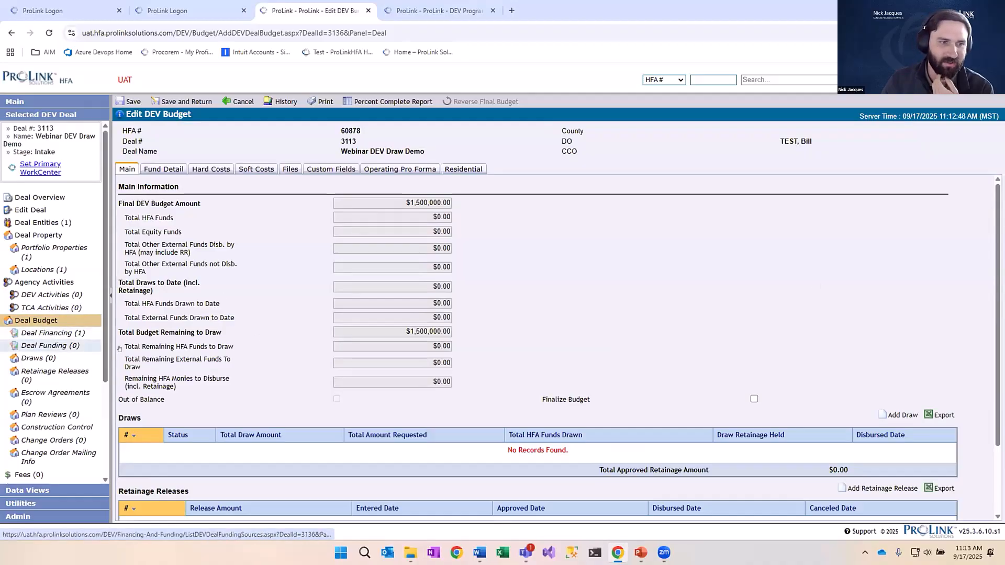
Start a new deal funding source for the deal and choose Webinar Demo Funding Source as its funding source
click(51, 346)
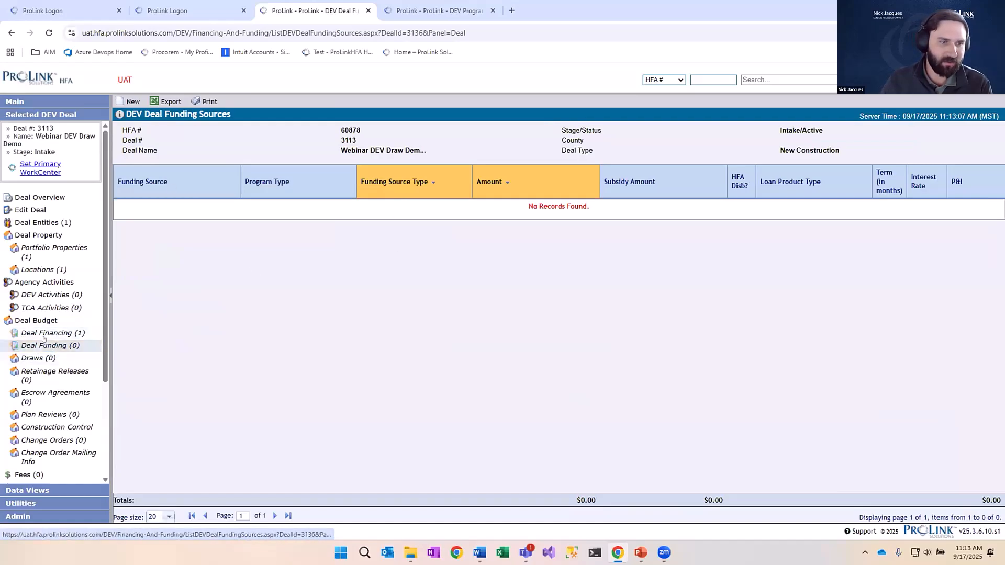
click(130, 101)
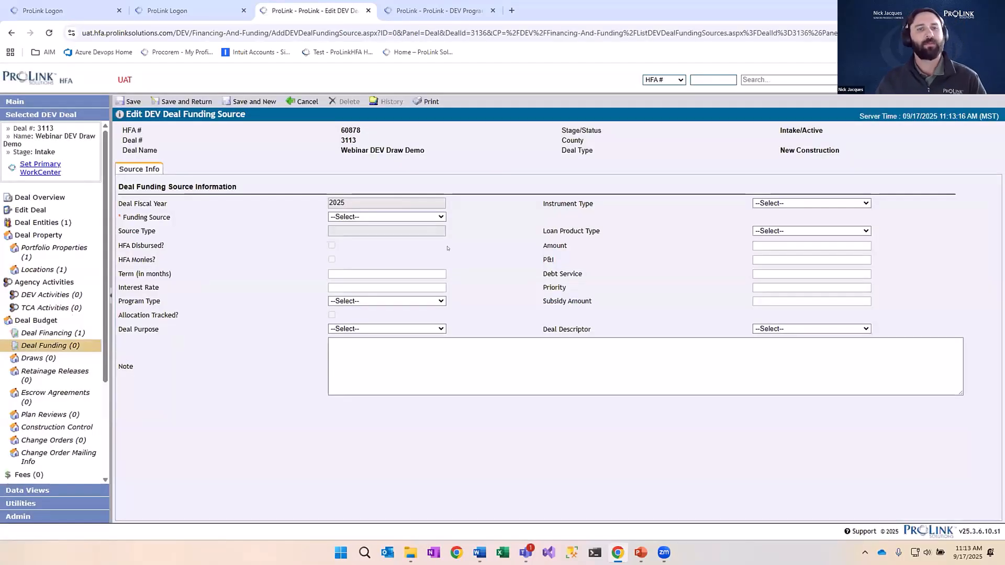
click(440, 216)
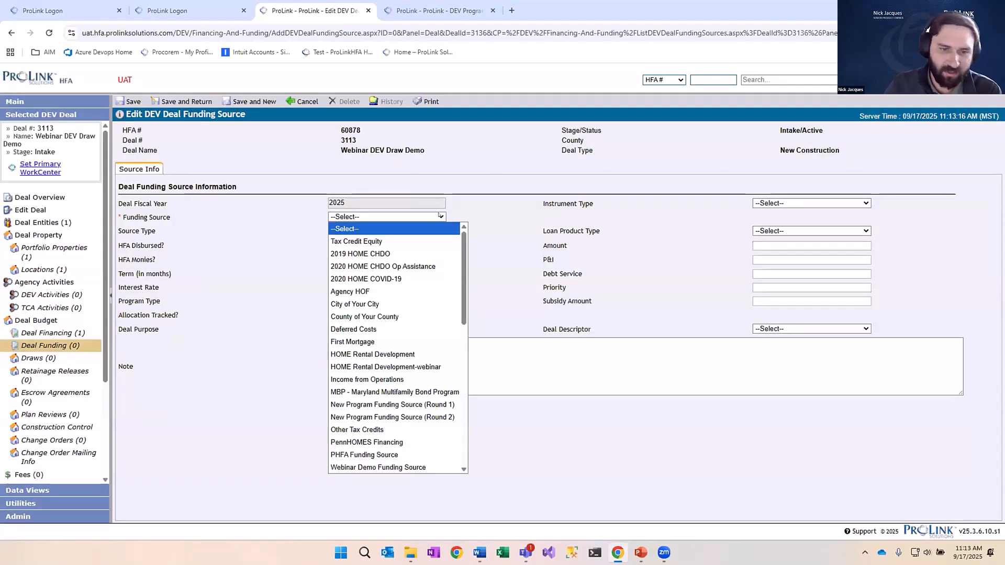
scroll(436, 329, down, 3)
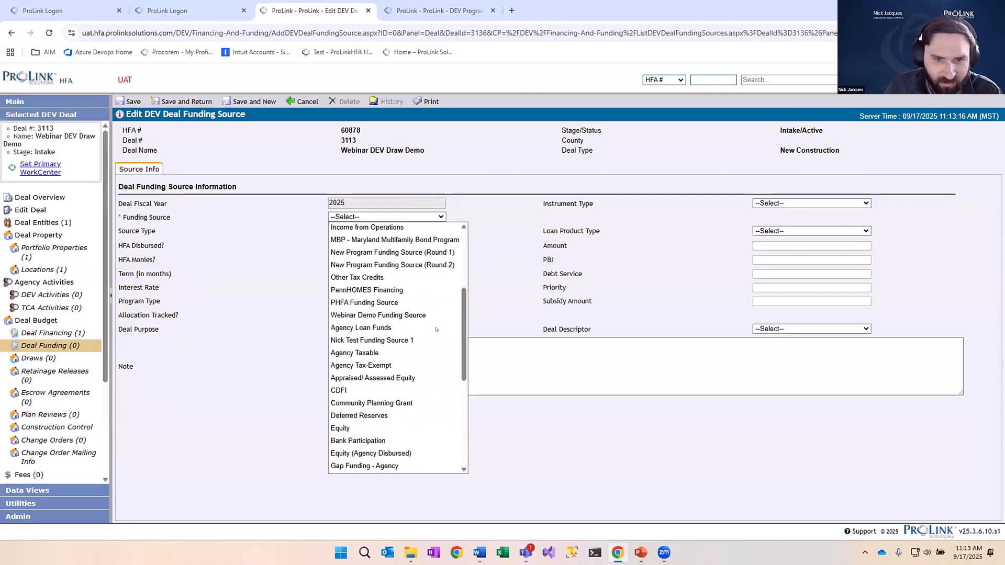
scroll(436, 328, down, 3)
scroll(414, 308, up, 2)
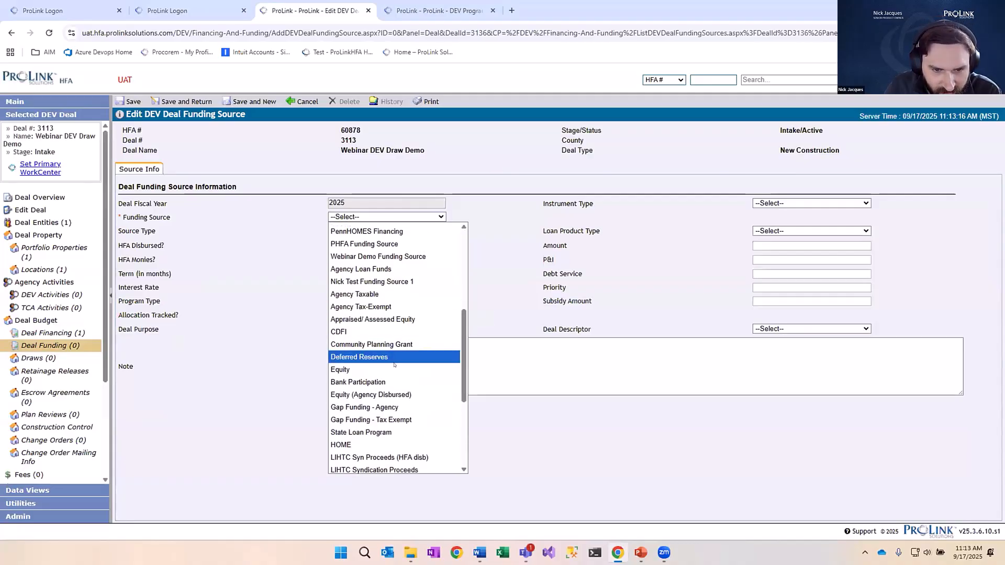
scroll(395, 365, down, 3)
key(Escape)
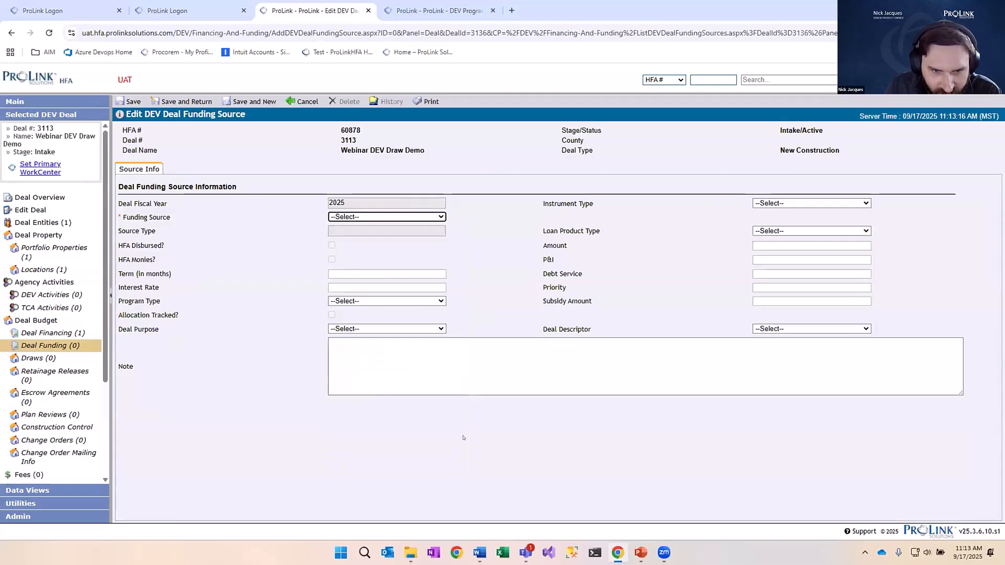
click(439, 217)
click(439, 216)
click(440, 217)
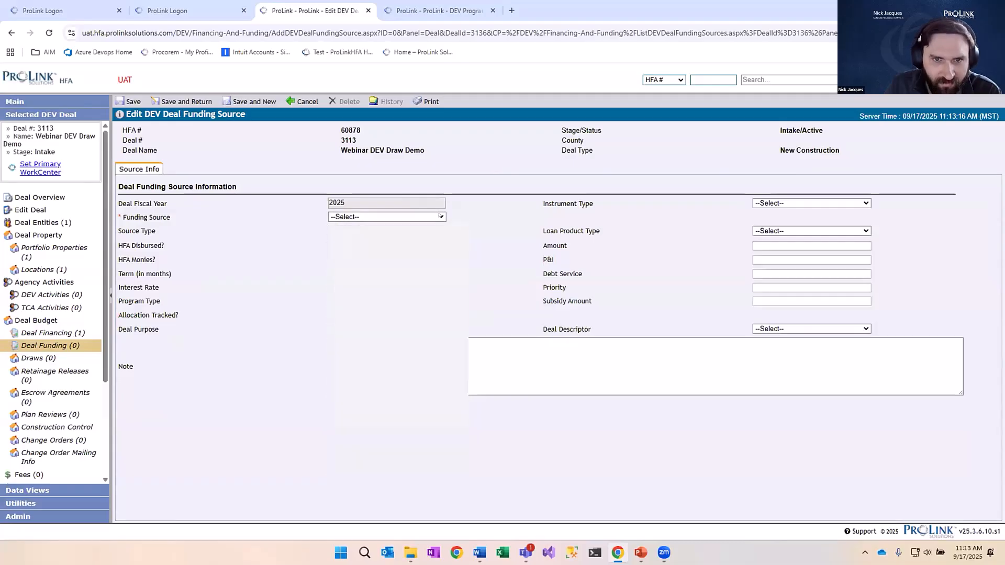
drag(464, 259, 390, 329)
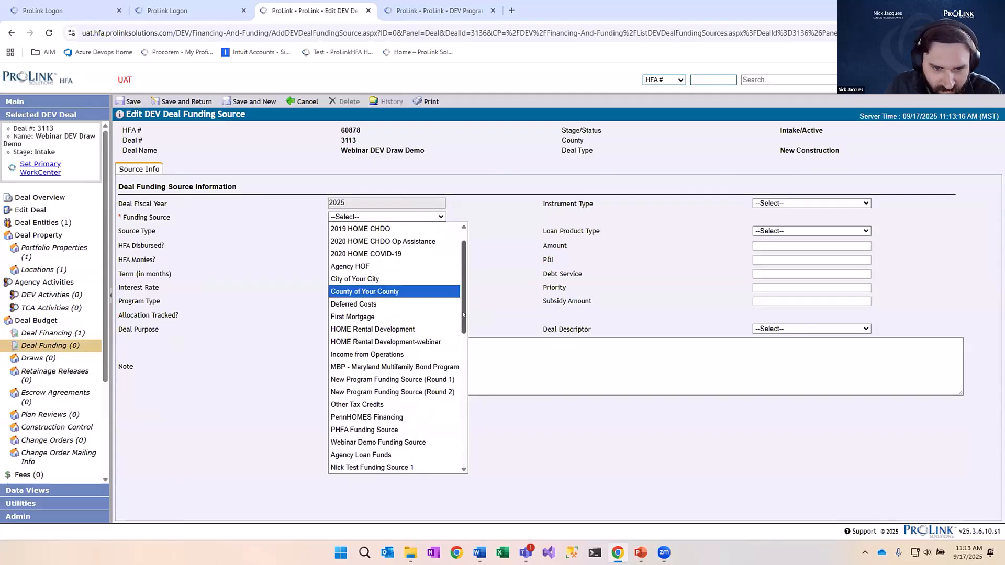
scroll(464, 315, down, 1)
click(378, 389)
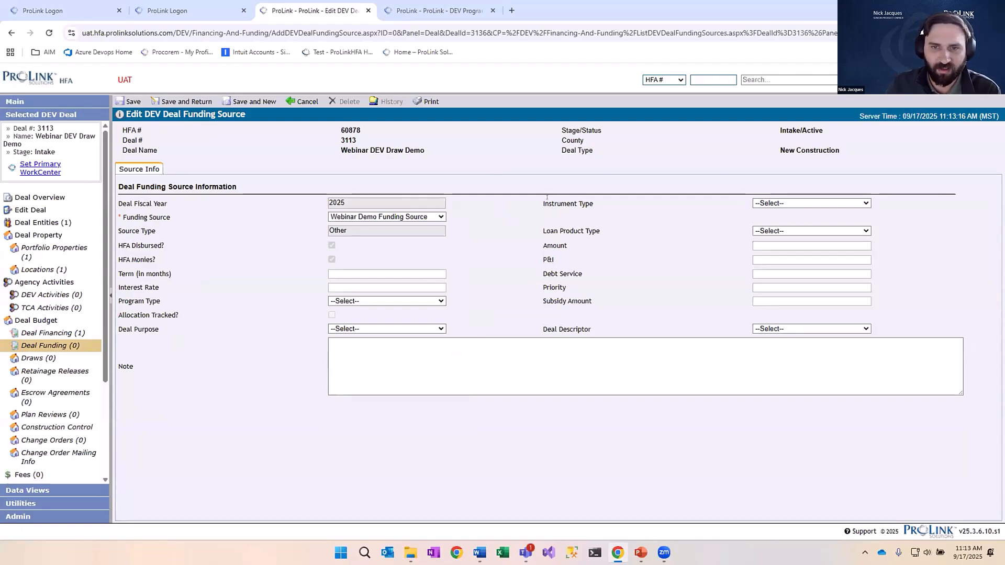
Examine the funding source's detail fields, including its source type and the HFA disbursement settings
drag(547, 200, 578, 216)
click(575, 222)
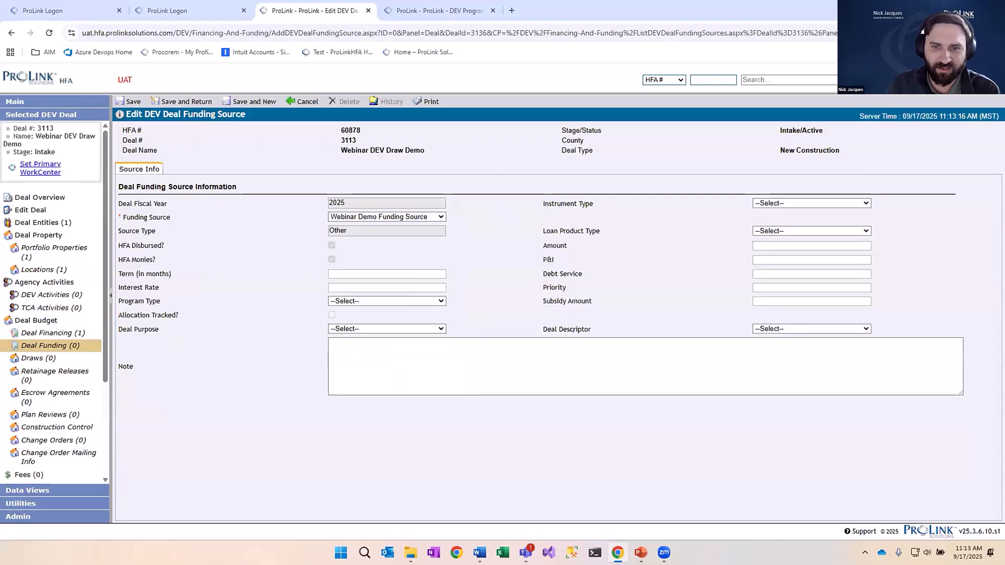
drag(574, 330, 557, 204)
click(582, 315)
drag(584, 330, 600, 235)
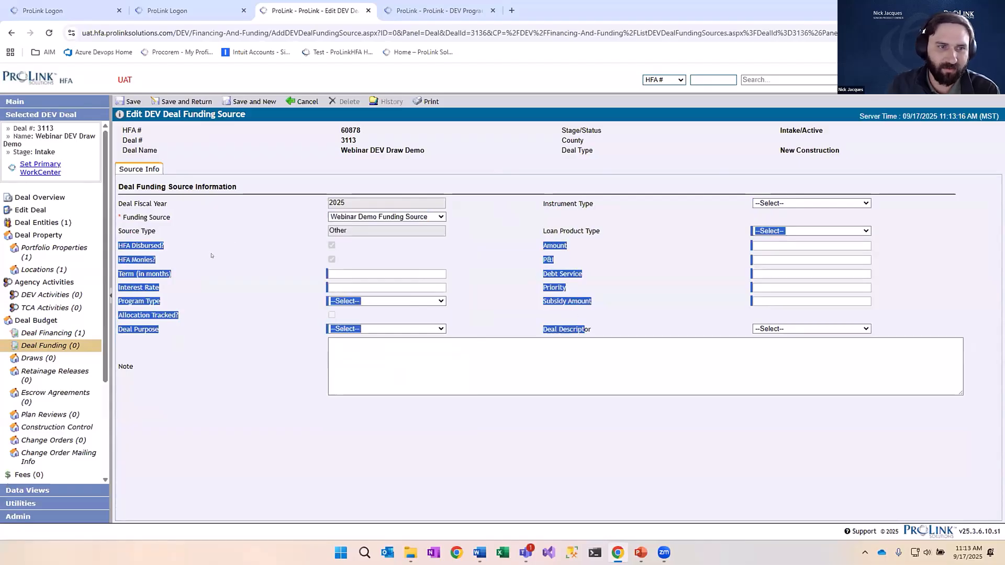
click(270, 289)
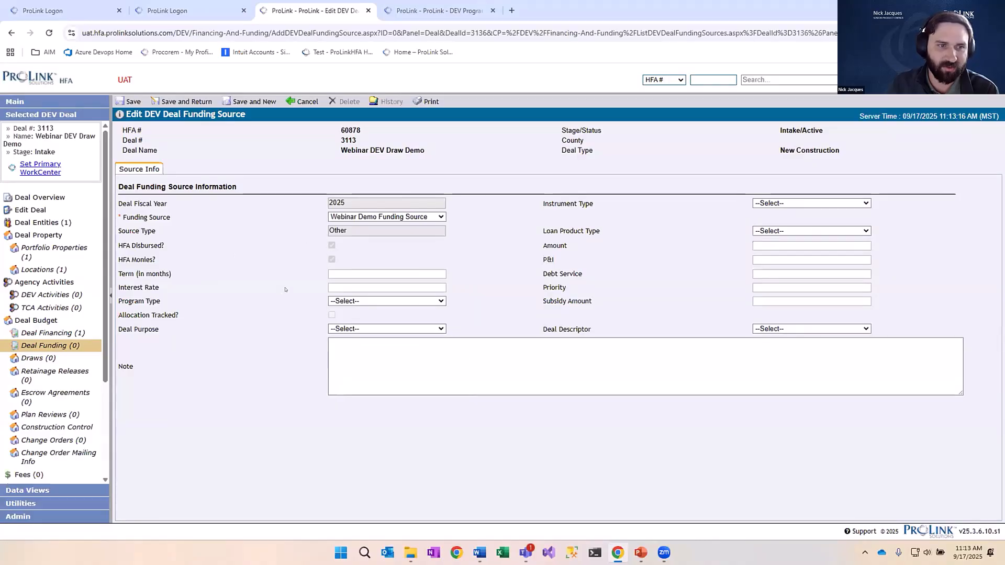
double_click(336, 231)
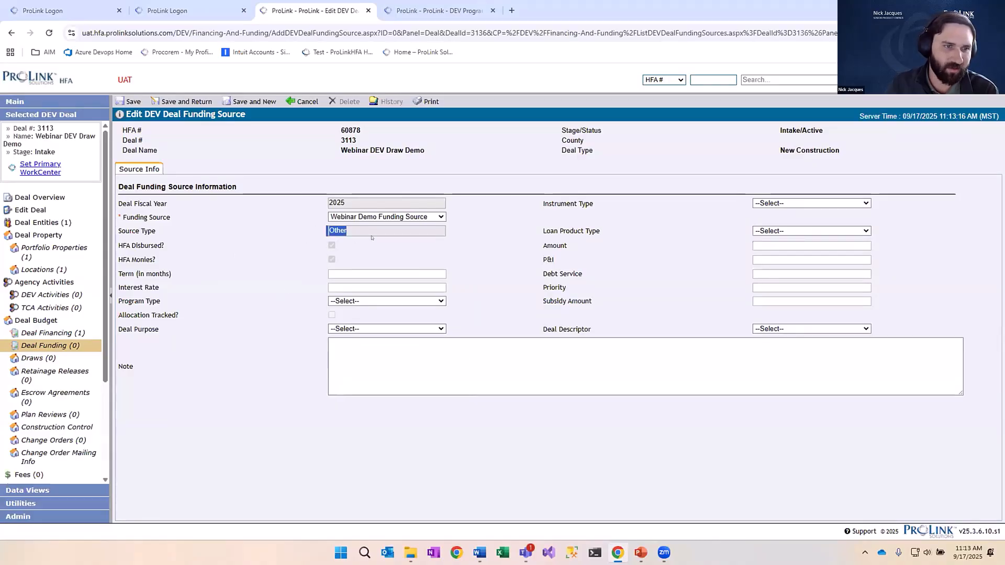
click(255, 253)
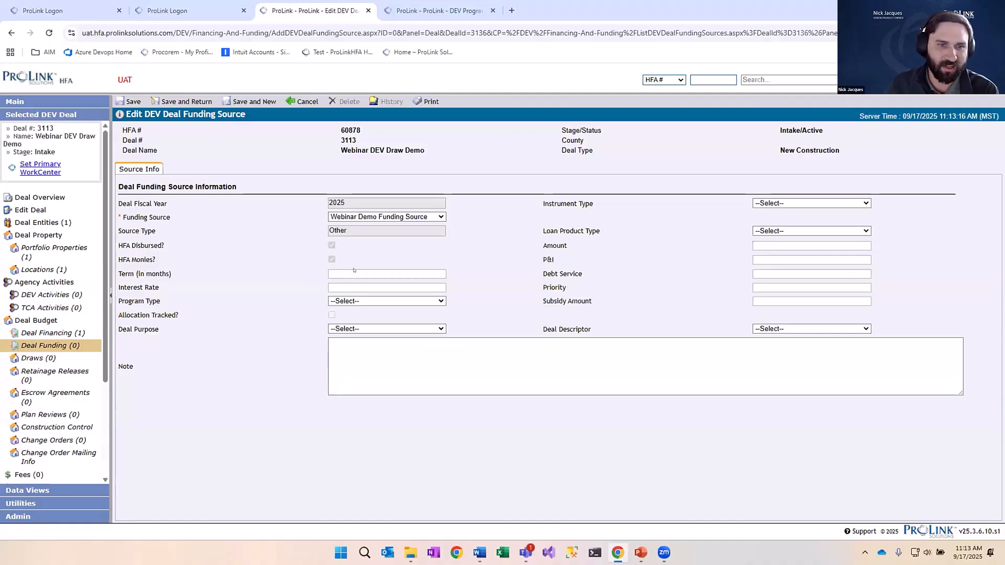
Set the funding source's instrument type to Direct Loan and its deal purpose to New Construction
click(386, 328)
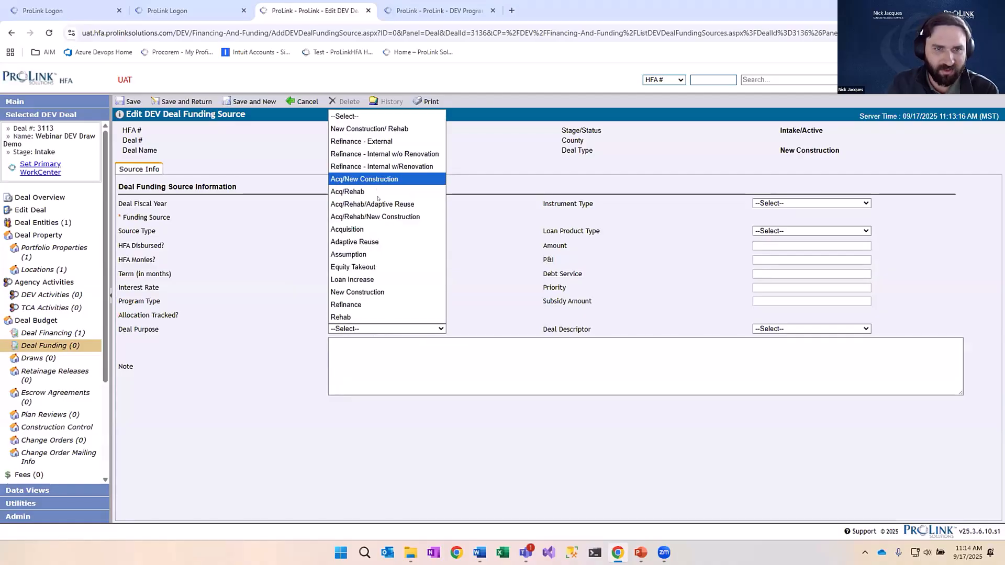
click(766, 204)
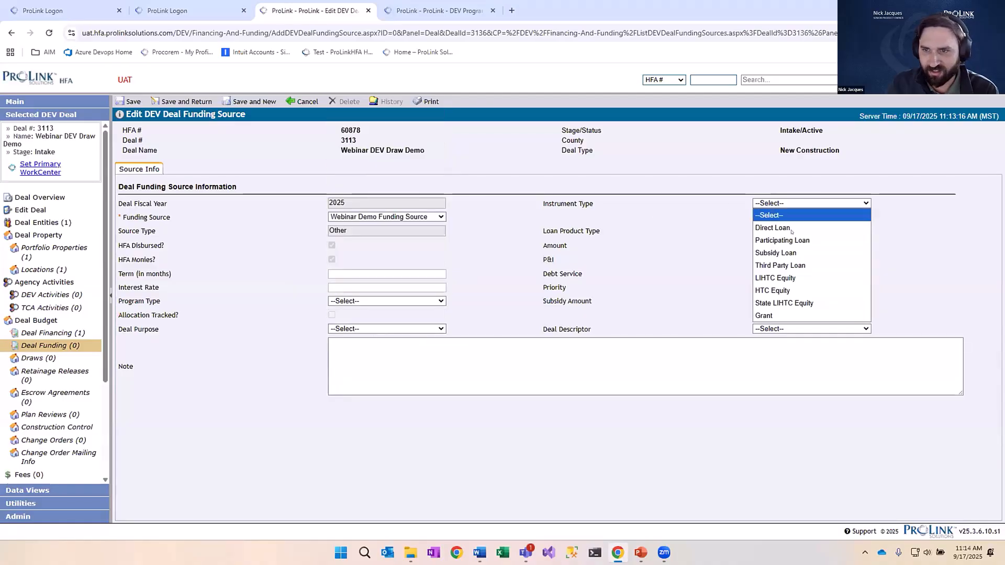
click(768, 228)
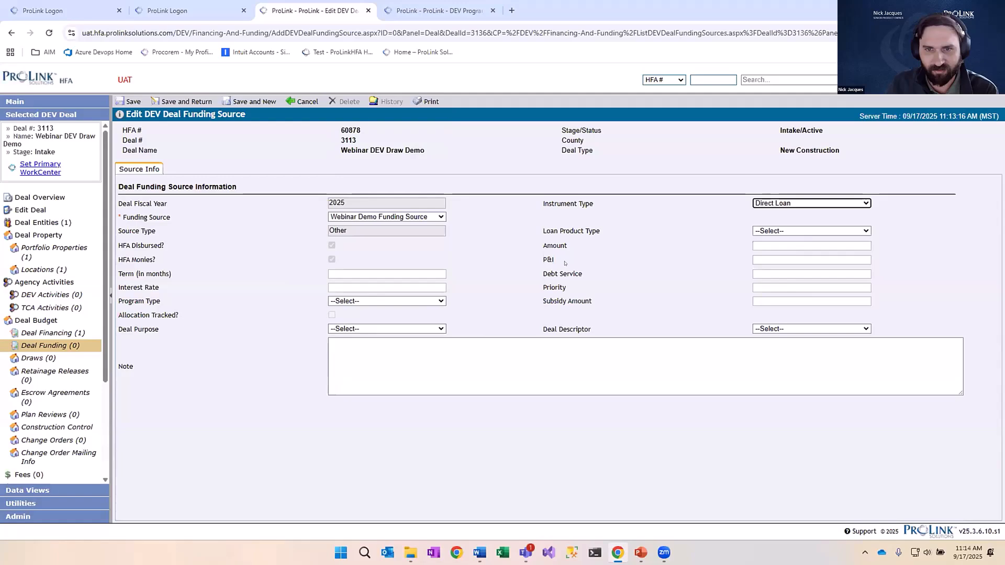
click(806, 231)
click(474, 306)
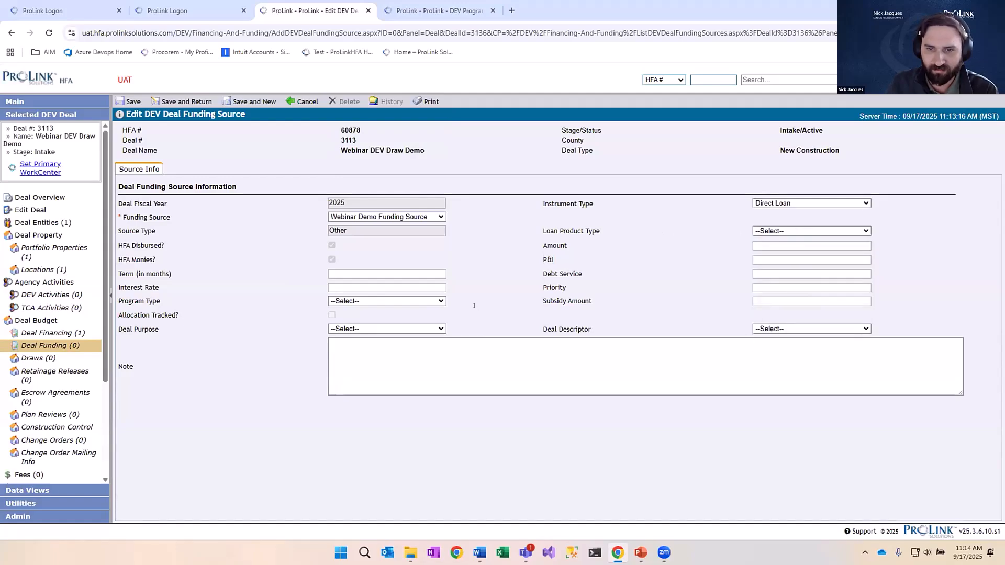
click(406, 330)
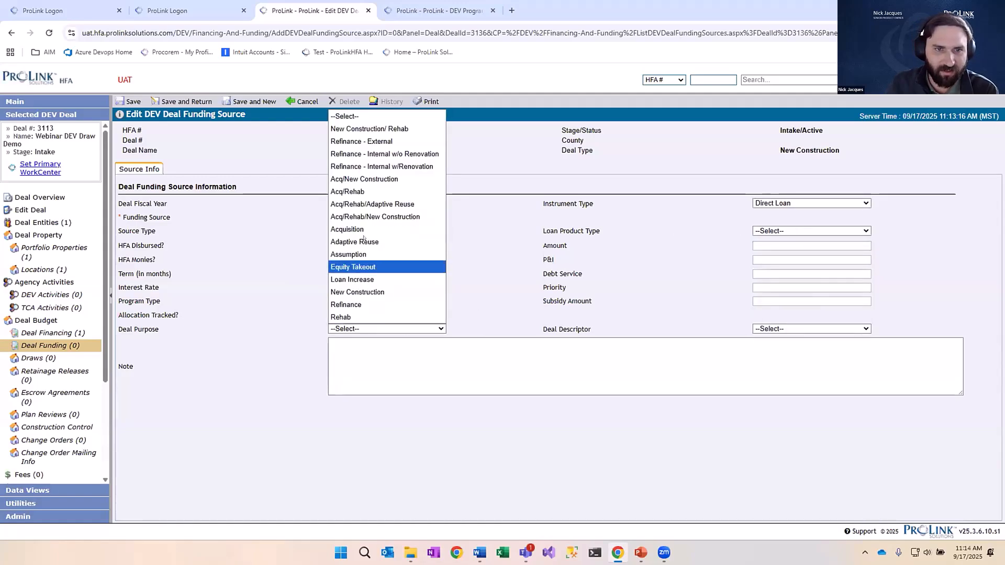
click(362, 293)
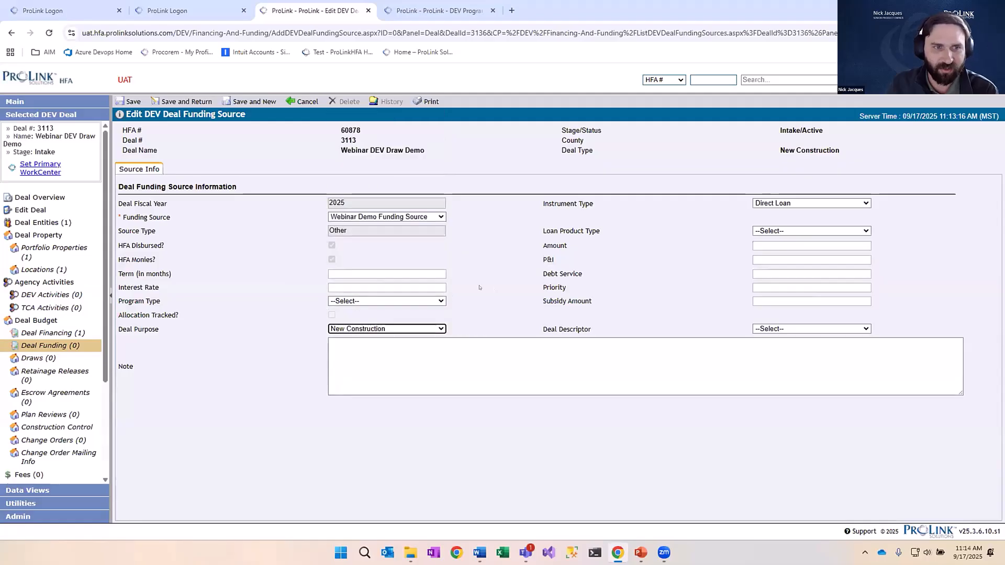
click(180, 103)
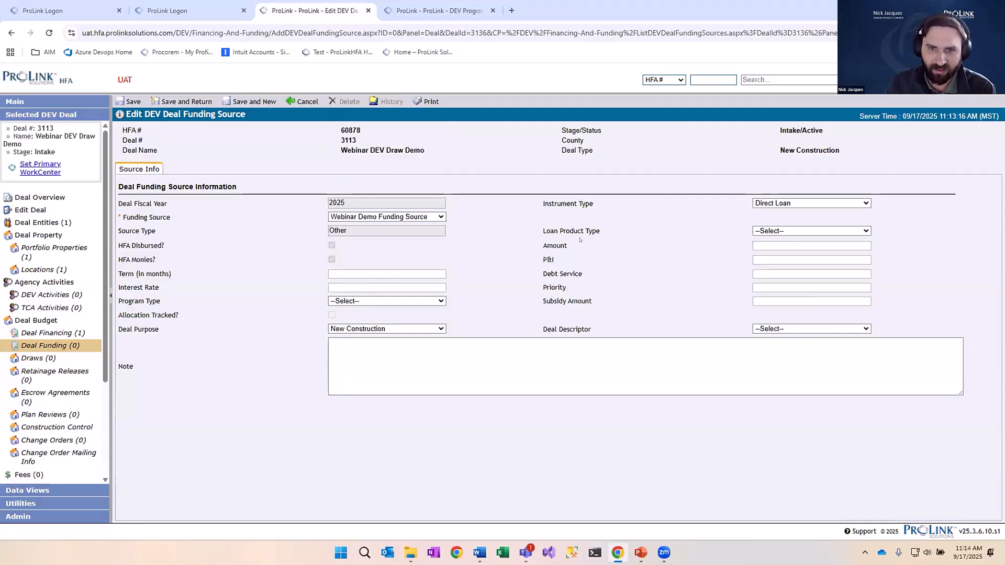
Enter an amount of $1,500,000 for the deal funding source
drag(541, 246, 580, 247)
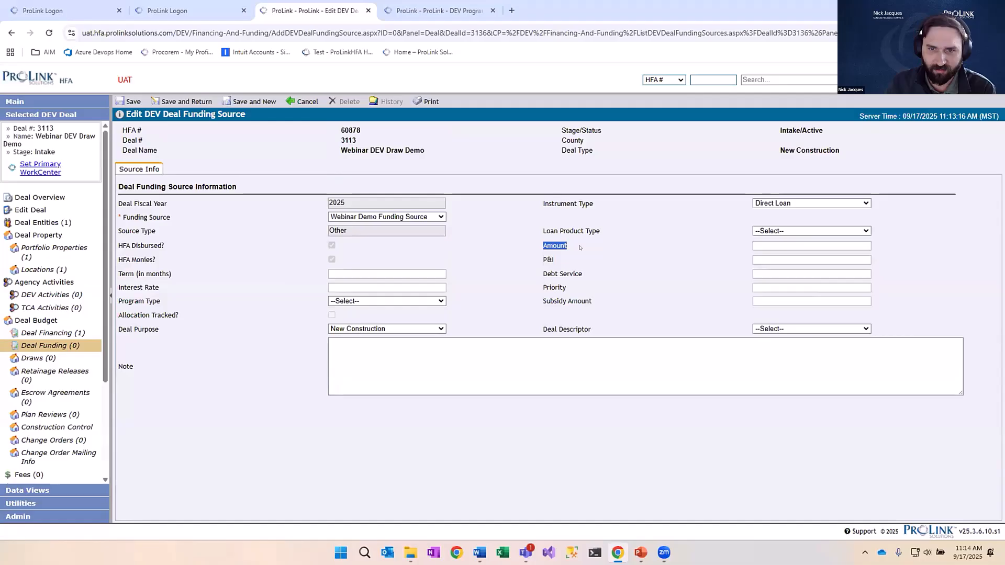
click(792, 244)
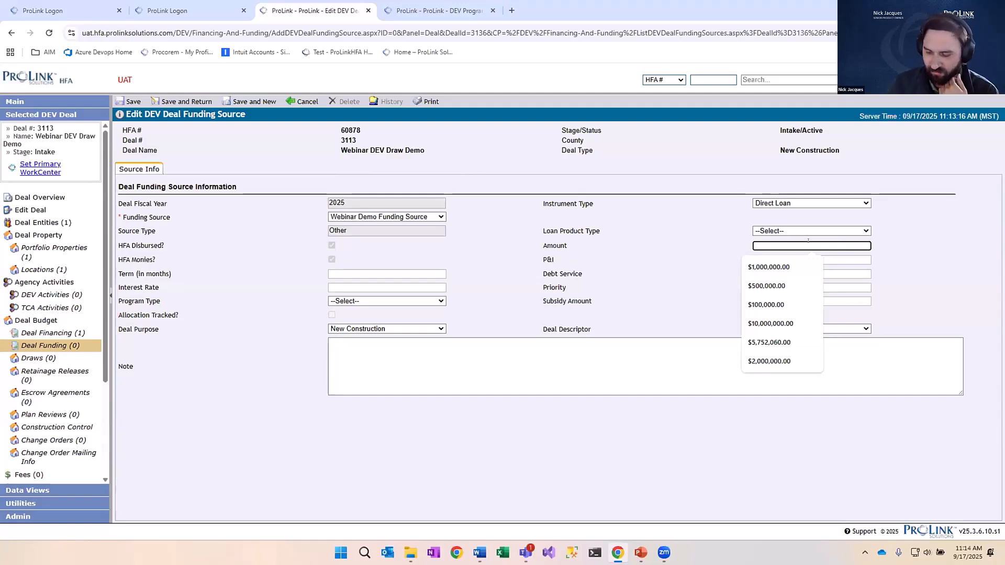
text(1500000)
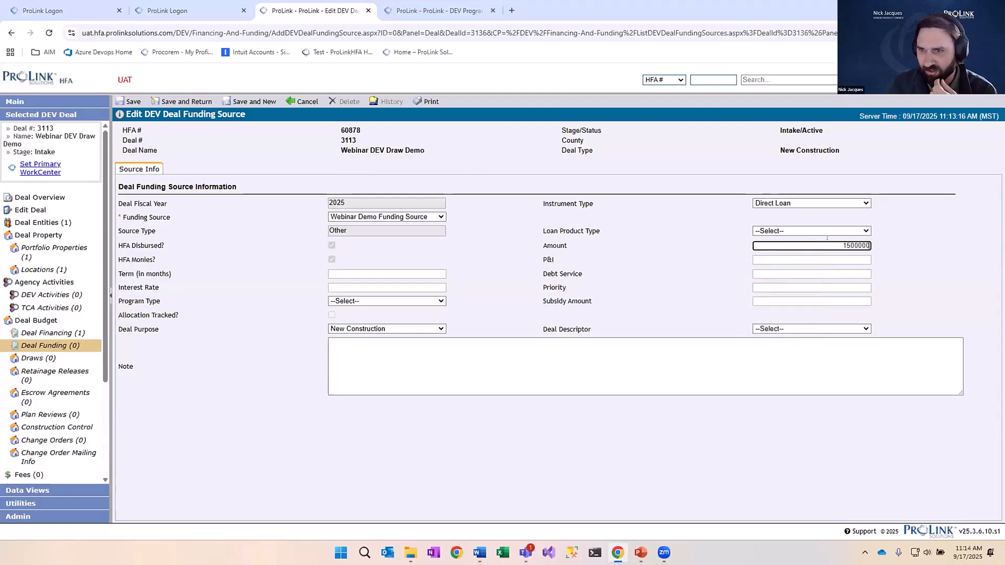
key(Tab)
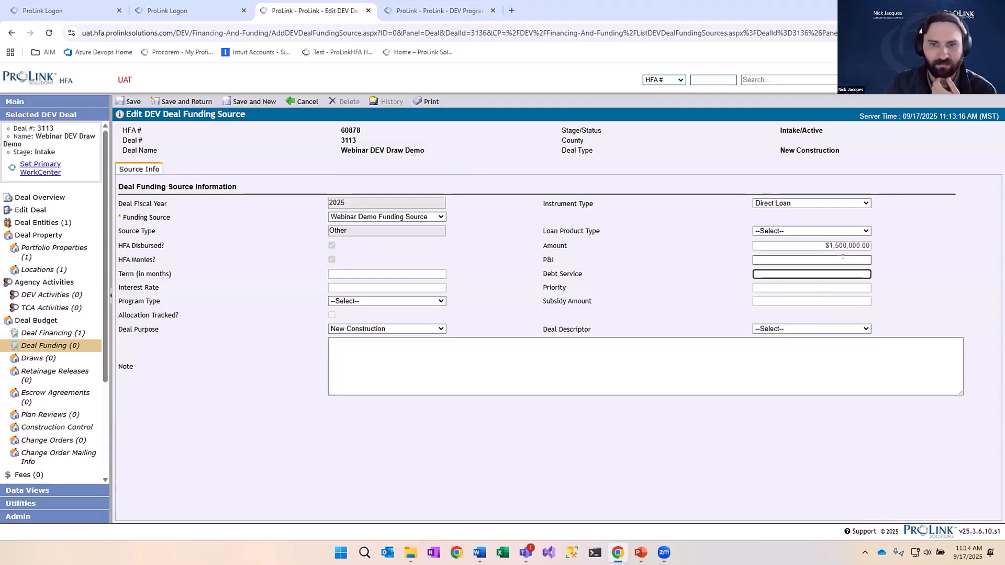
Save the deal funding source, and set and save the deal's Total Development Costs as $1,500,000
click(131, 101)
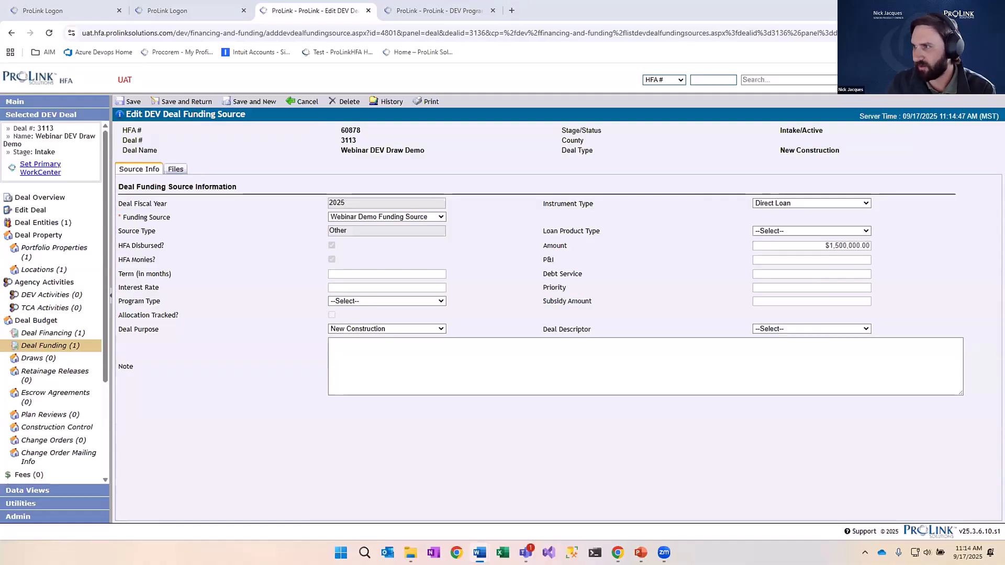
click(36, 212)
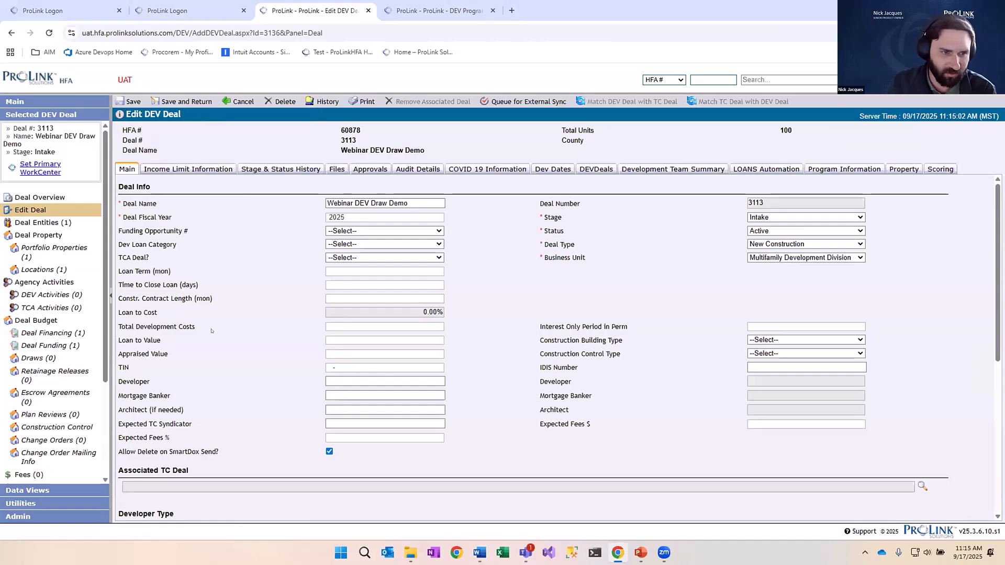
drag(118, 326, 204, 329)
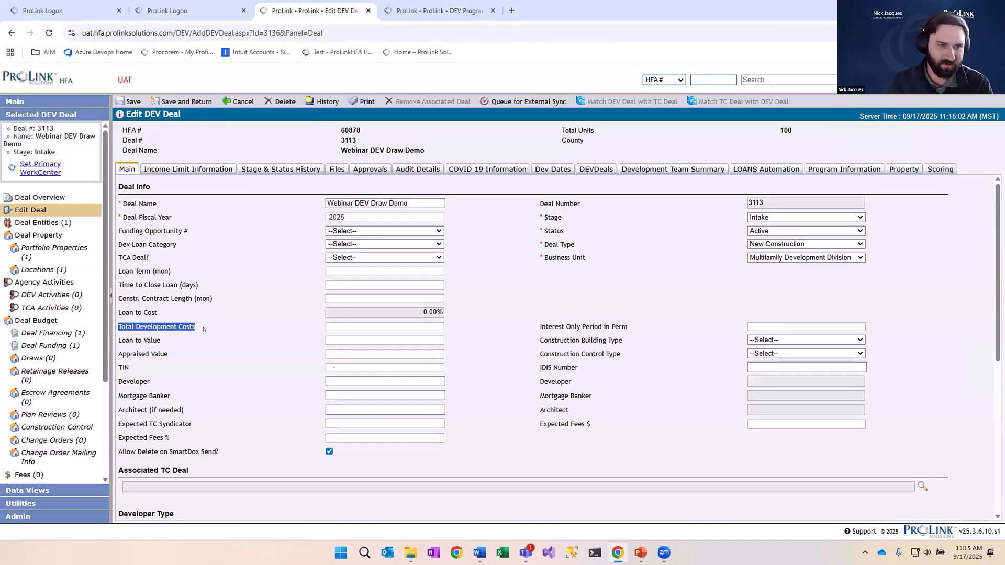
click(404, 326)
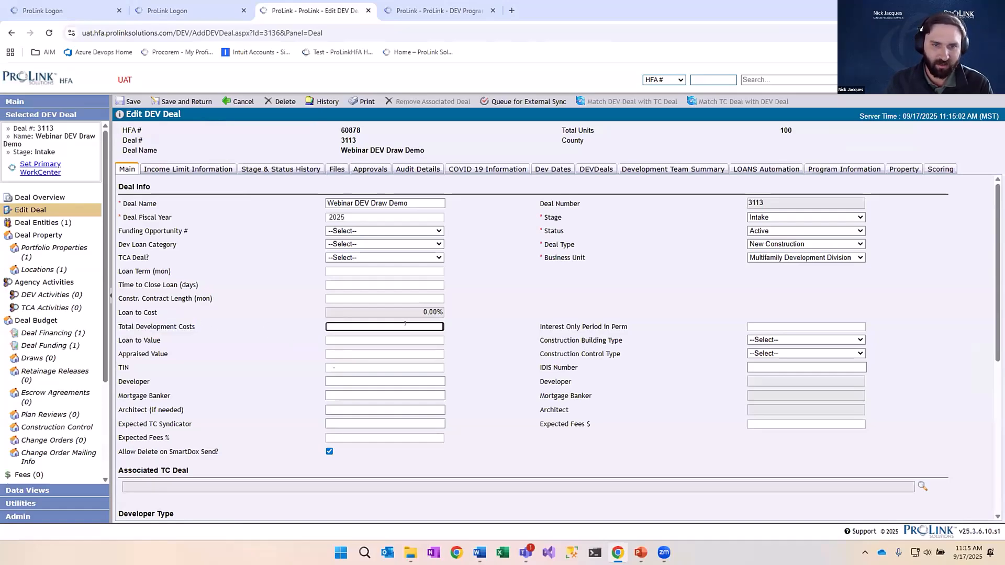
text(150)
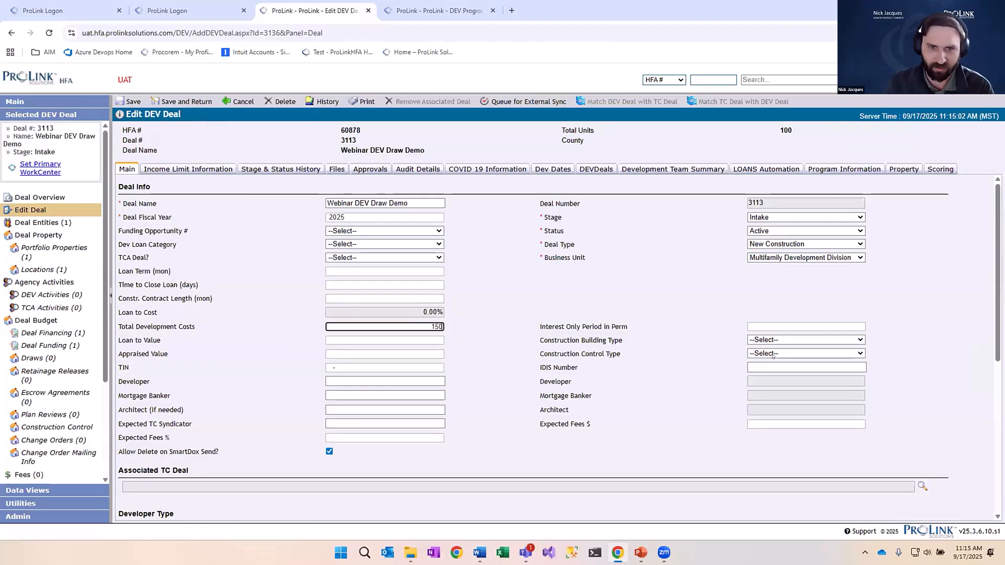
text(0000)
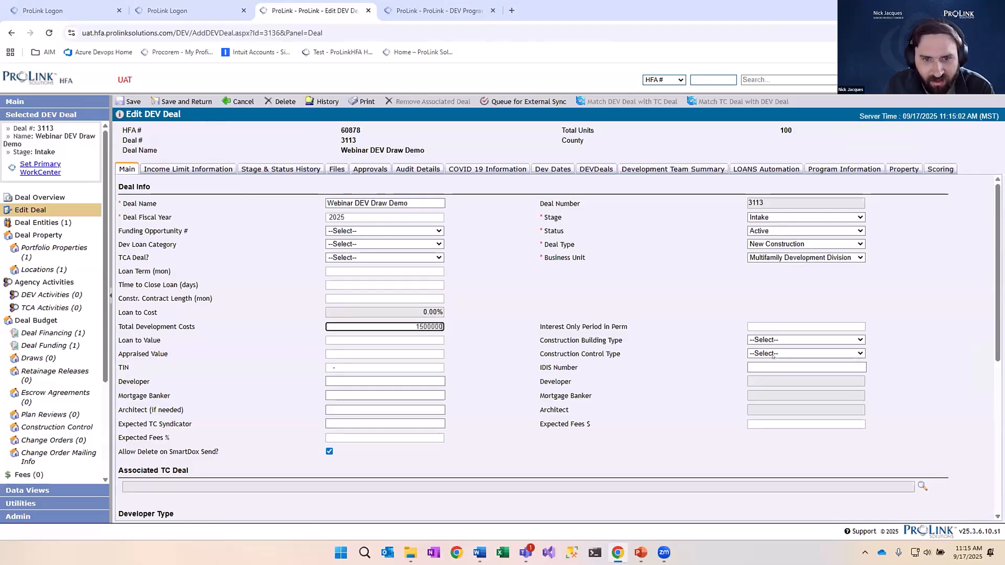
click(470, 330)
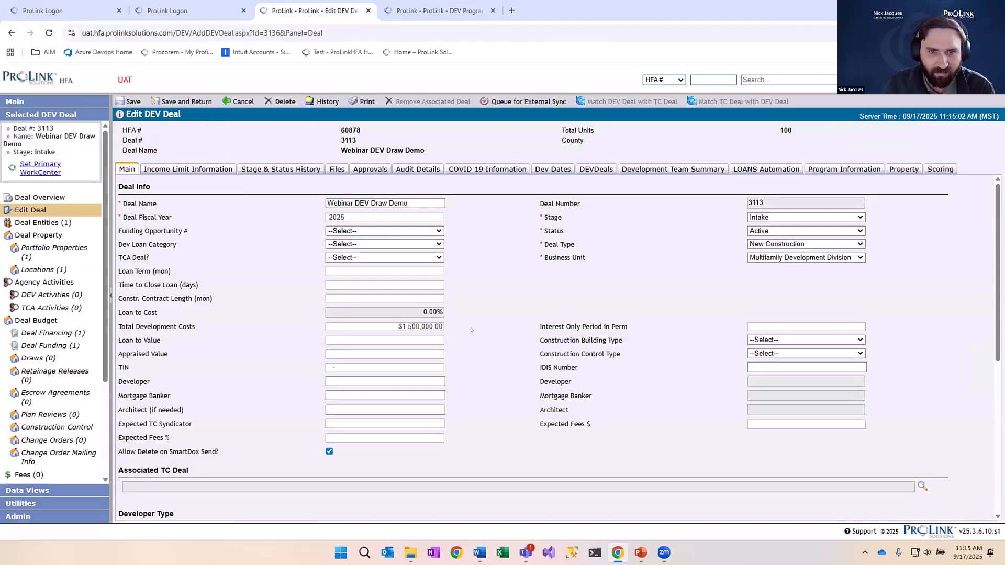
click(133, 102)
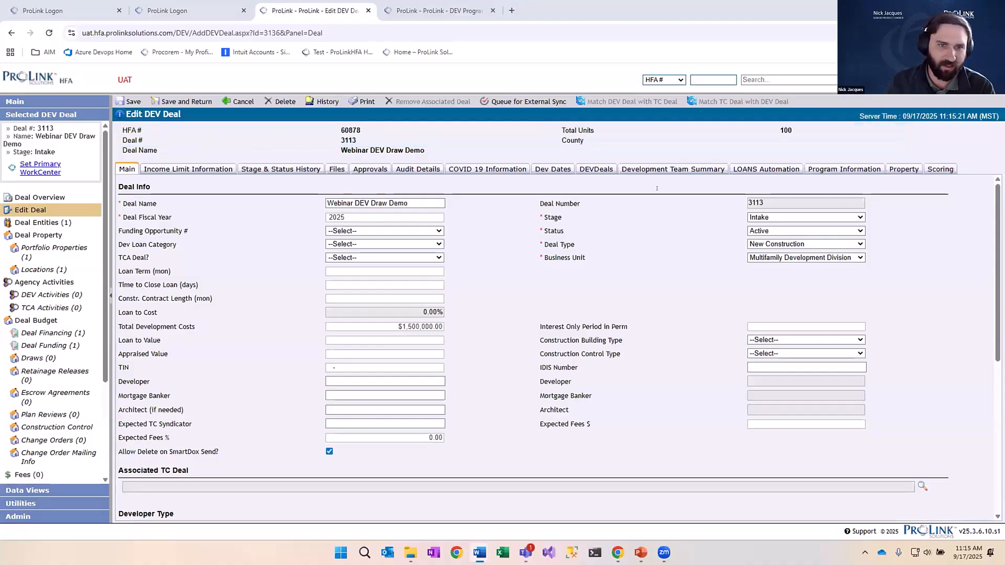
Mark the deal budget as finalized and save it
click(35, 321)
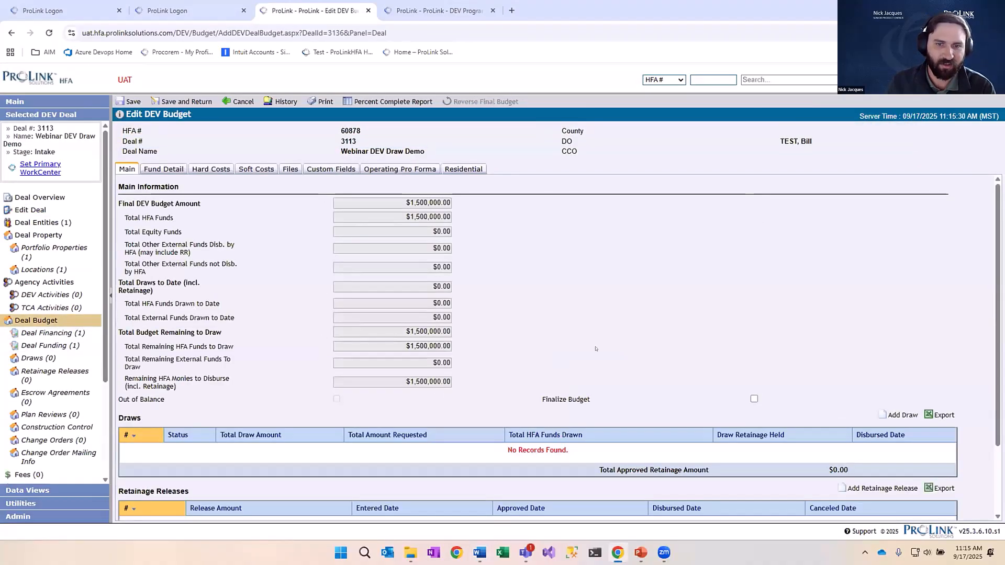
scroll(598, 348, down, 2)
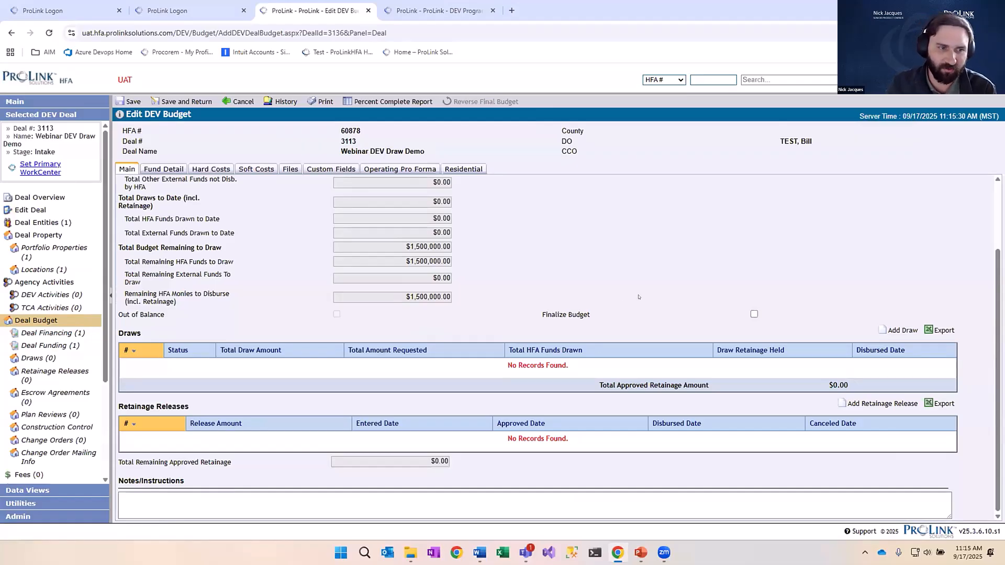
click(754, 314)
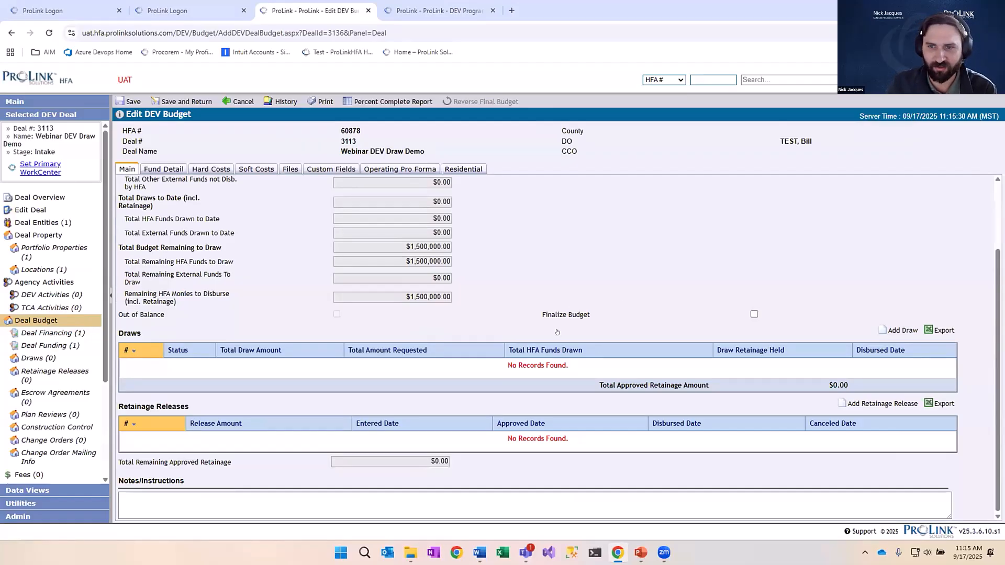
drag(542, 314, 581, 315)
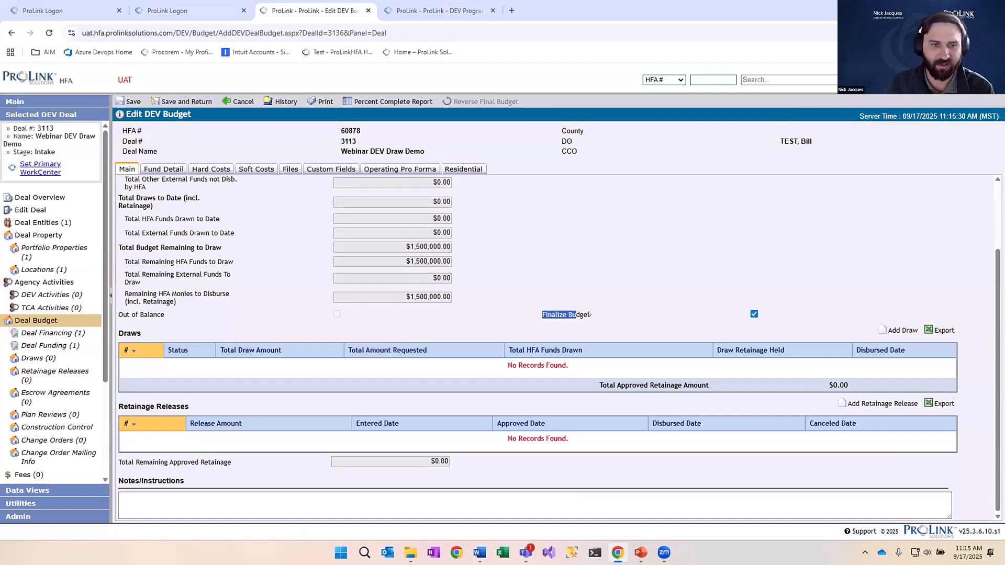
click(589, 315)
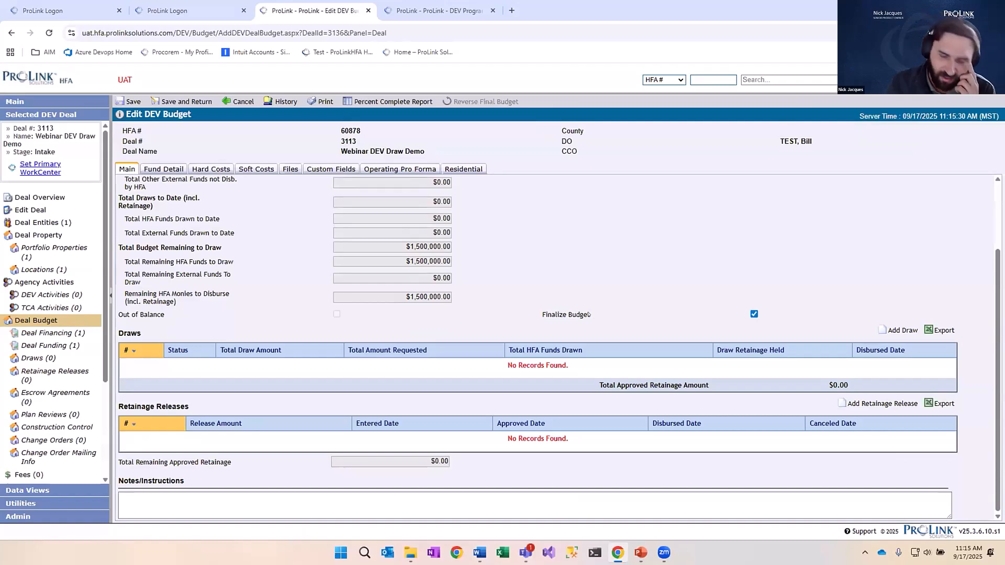
click(133, 102)
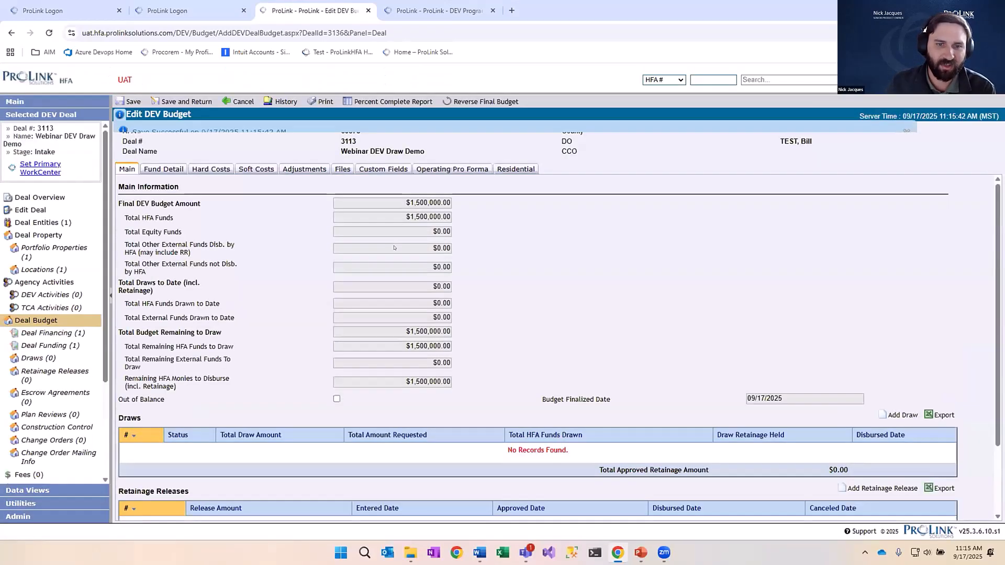
Examine the finalized budget's hard cost breakdown and its main budget, draw and remaining fund amounts
scroll(428, 265, up, 5)
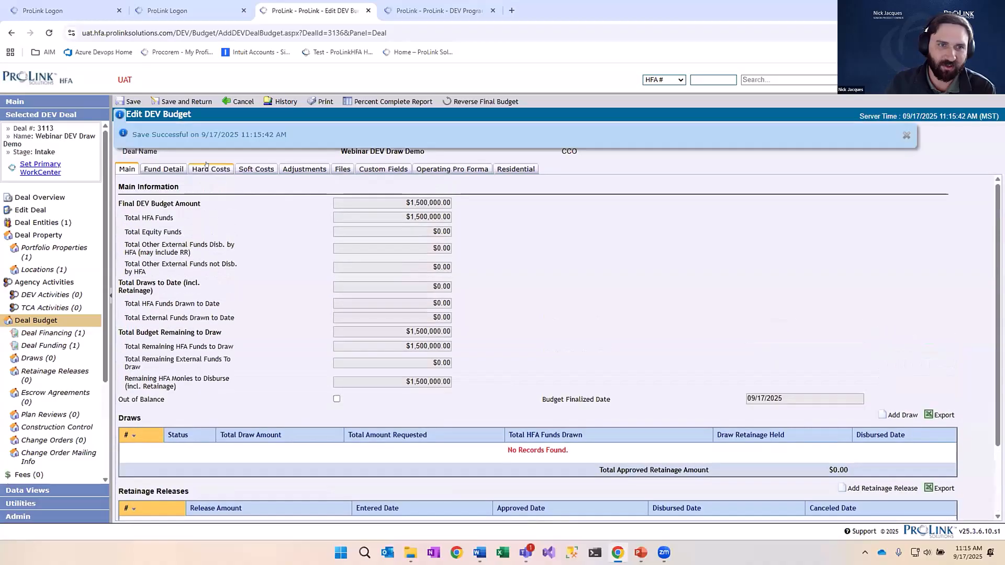
click(211, 169)
double_click(114, 171)
click(127, 169)
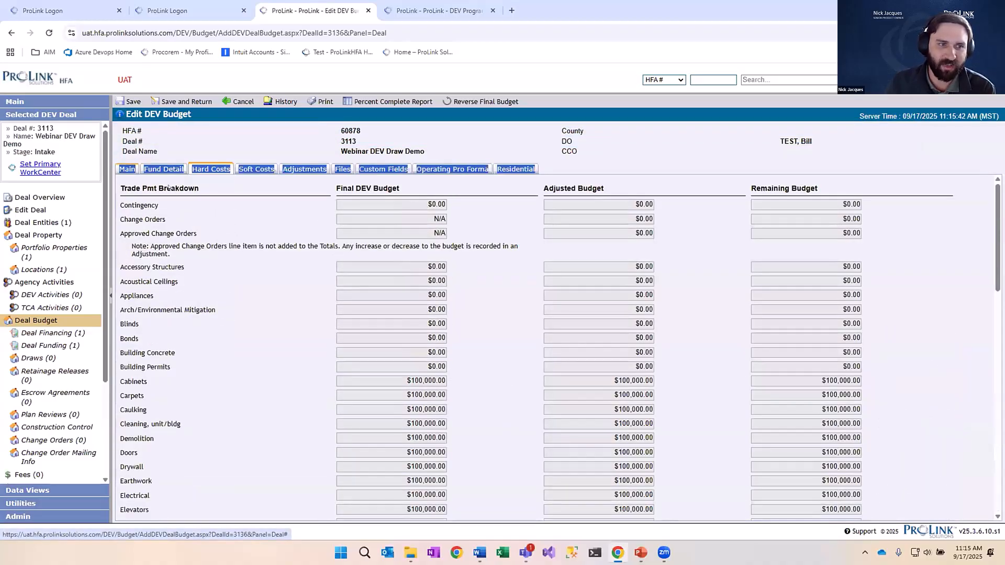
scroll(529, 308, down, 2)
click(544, 298)
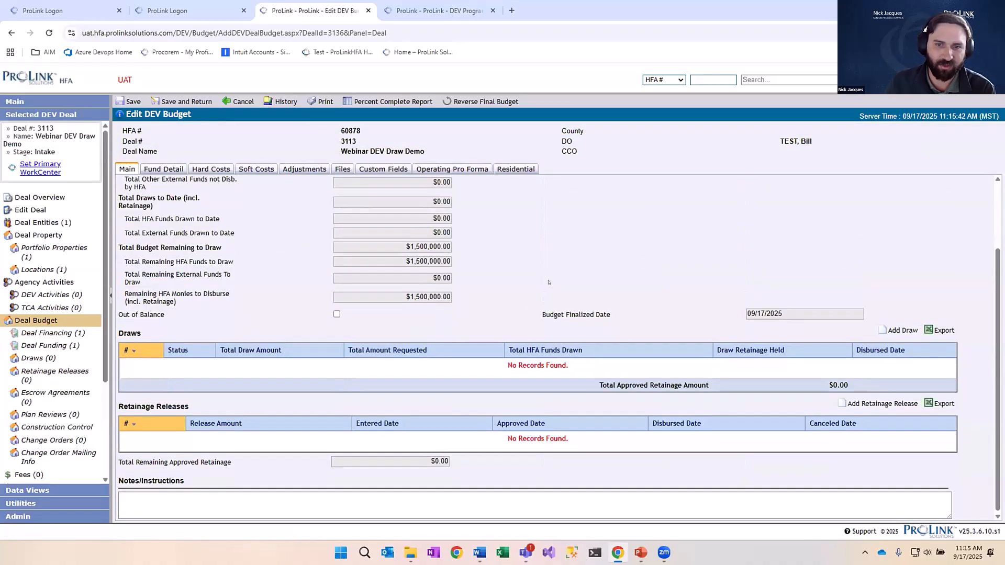
scroll(562, 287, up, 2)
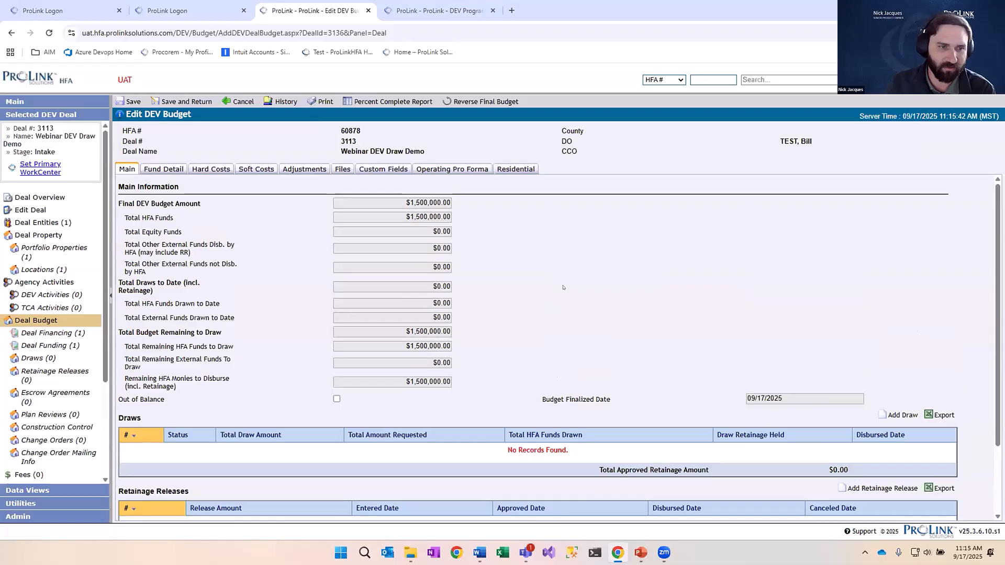
drag(482, 382, 417, 332)
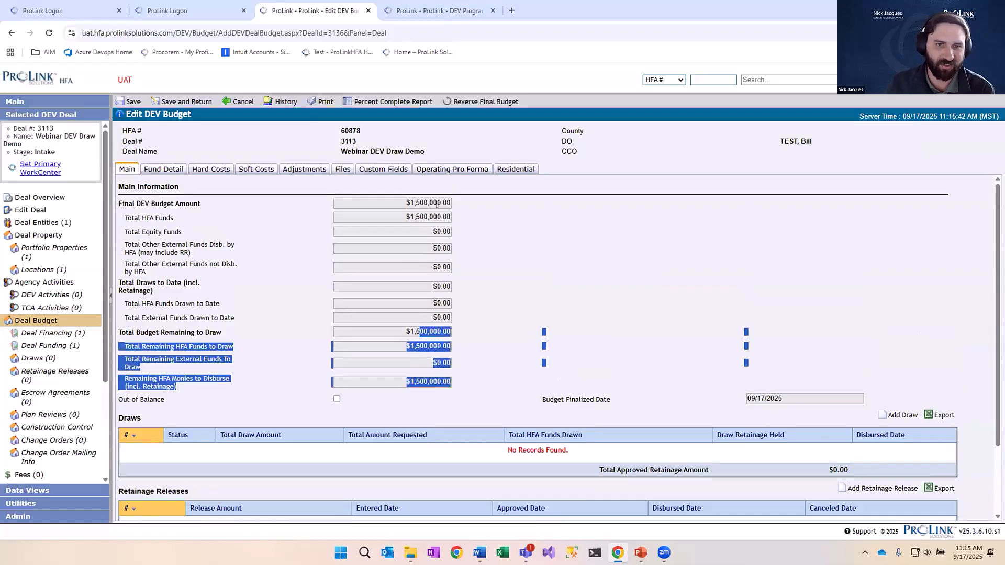
click(498, 287)
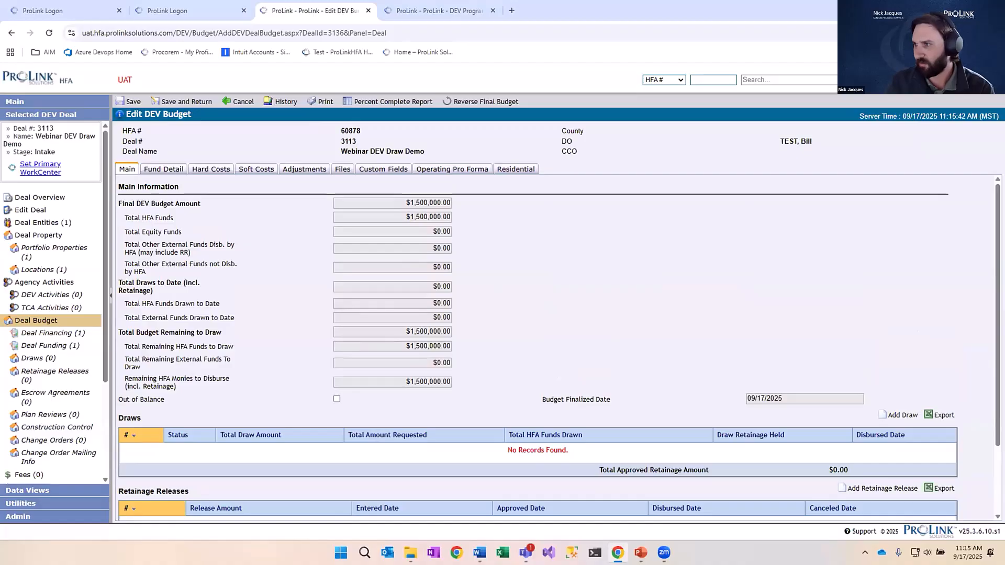
scroll(573, 282, down, 1)
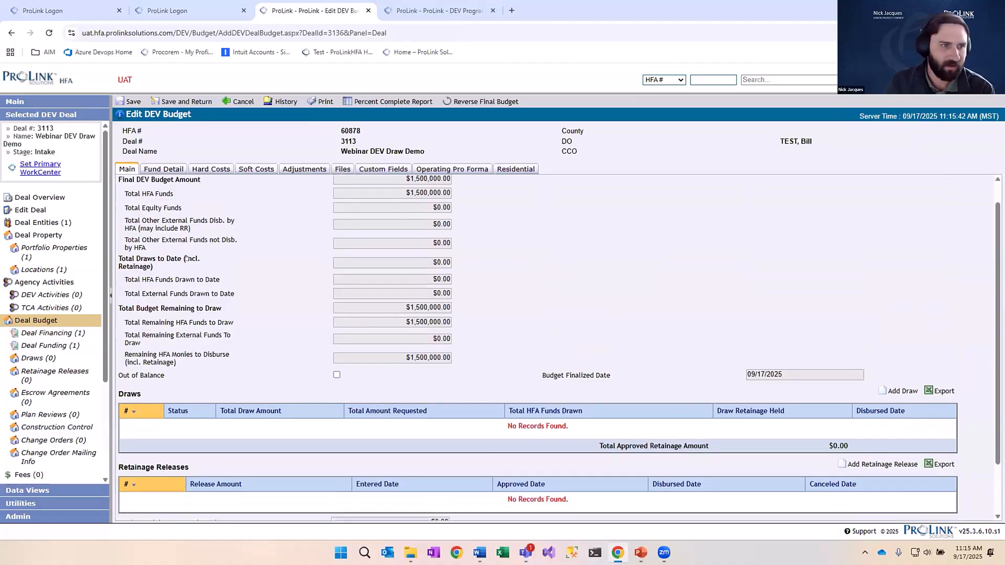
Try to save the deal with its stage set to Disbursing and its status set to Drawing
click(38, 211)
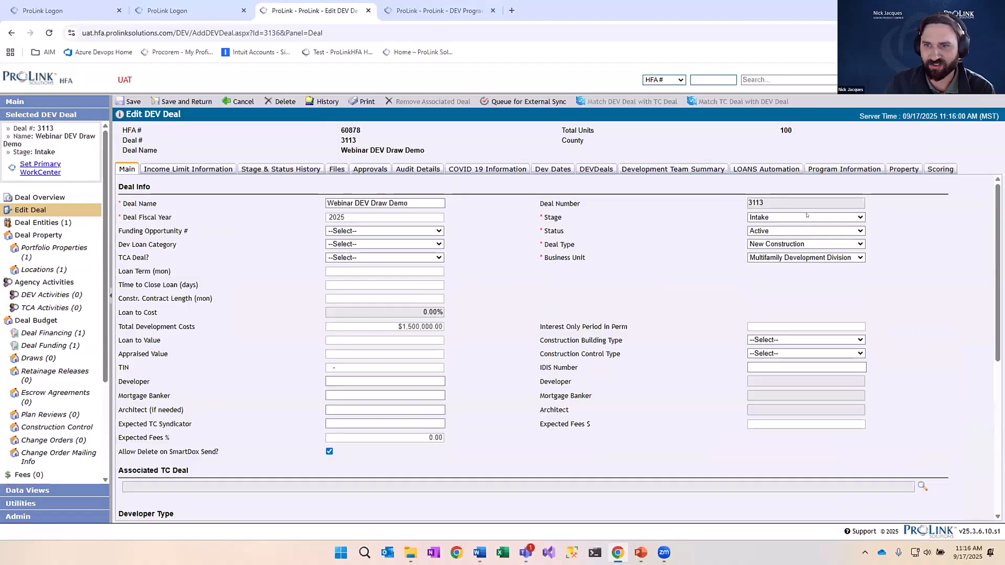
click(807, 215)
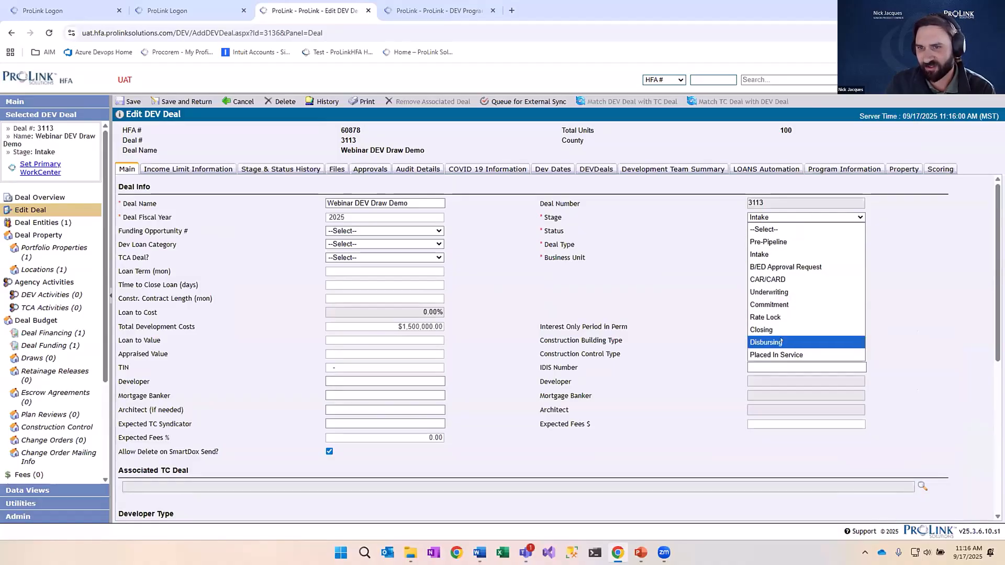
key(Return)
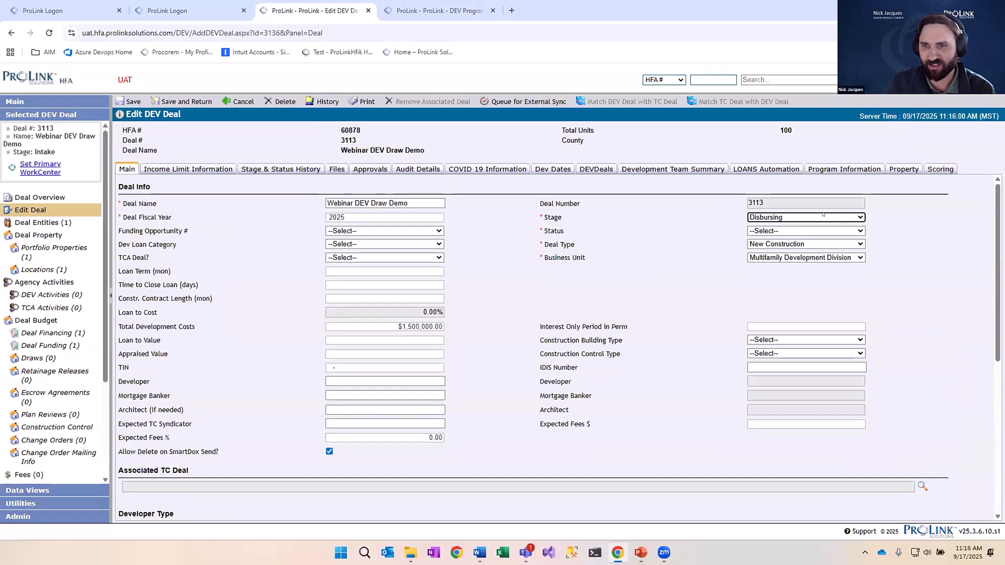
click(807, 230)
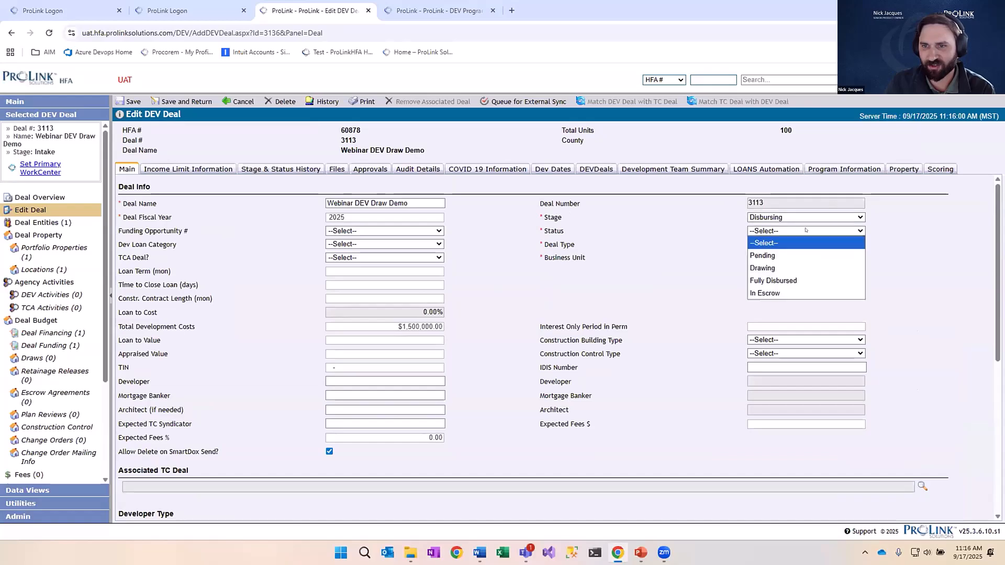
click(784, 269)
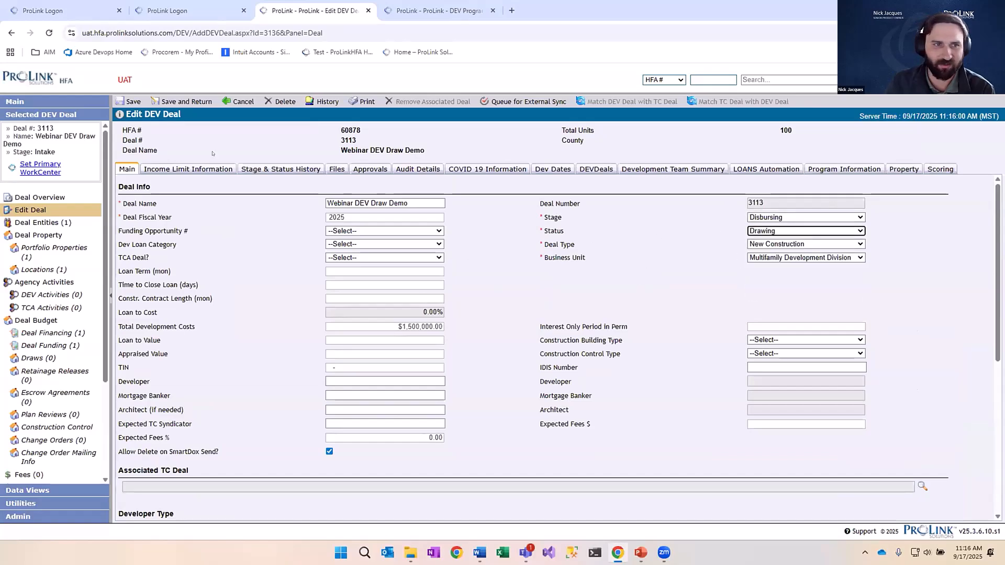
click(132, 101)
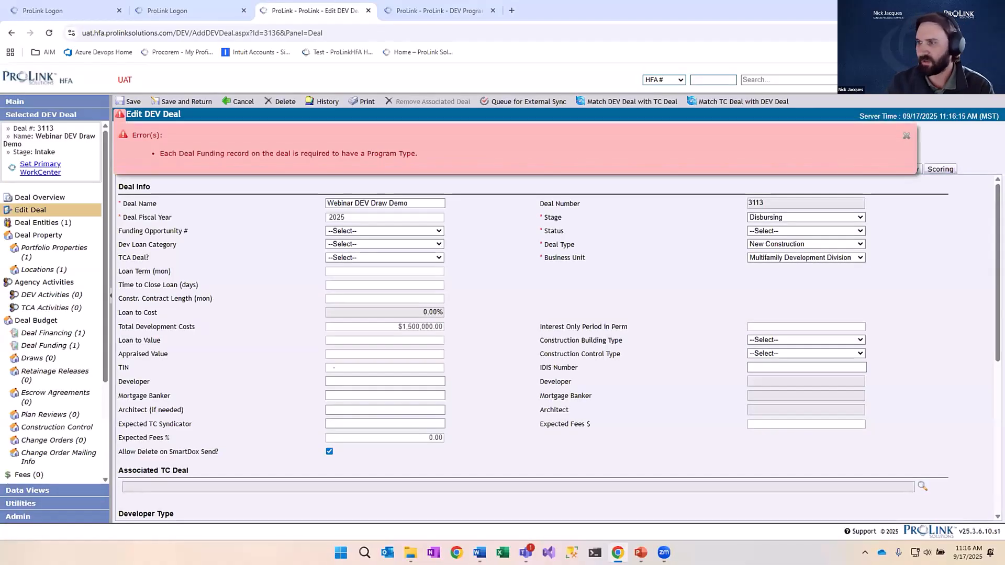
scroll(456, 219, down, 1)
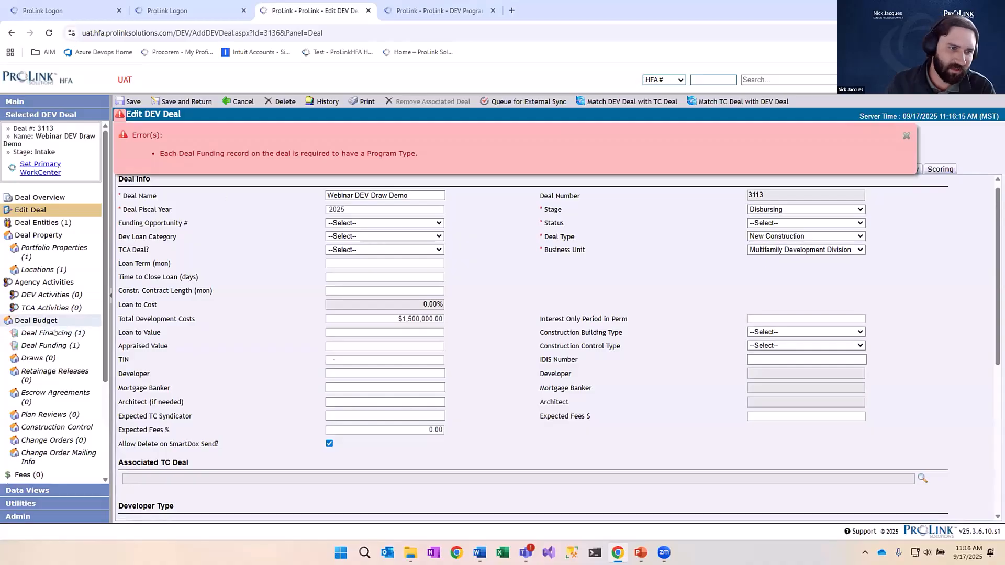
Discard the unsaved deal changes, and set and save the Webinar Demo Funding Source record's program type as Deferred Loan
click(63, 347)
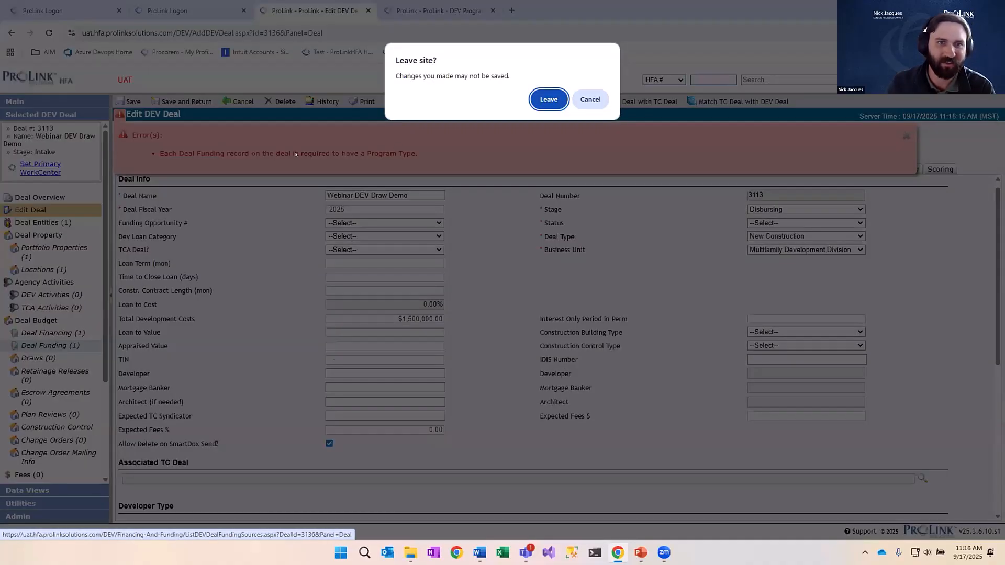
click(548, 99)
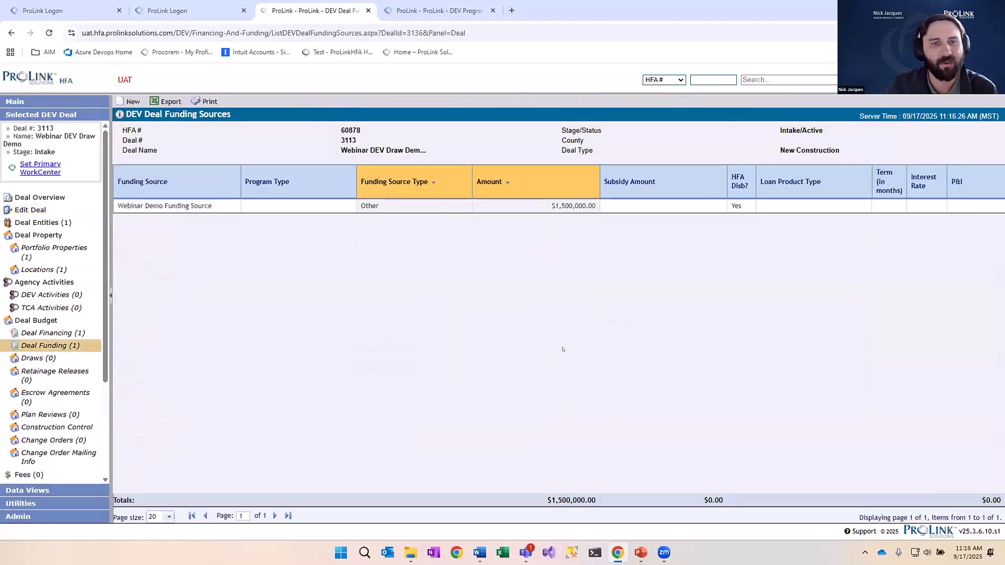
click(369, 208)
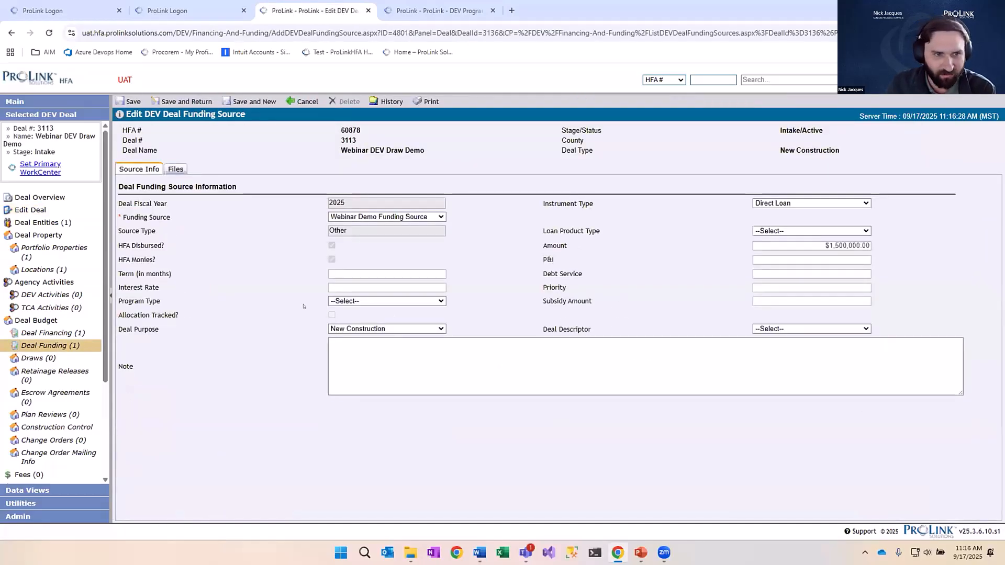
click(370, 299)
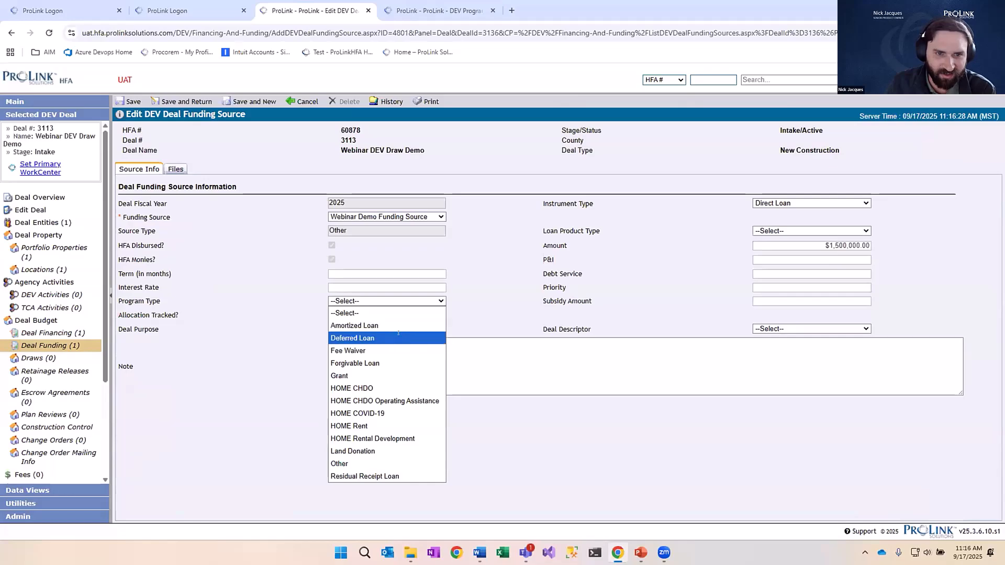
click(374, 339)
click(117, 99)
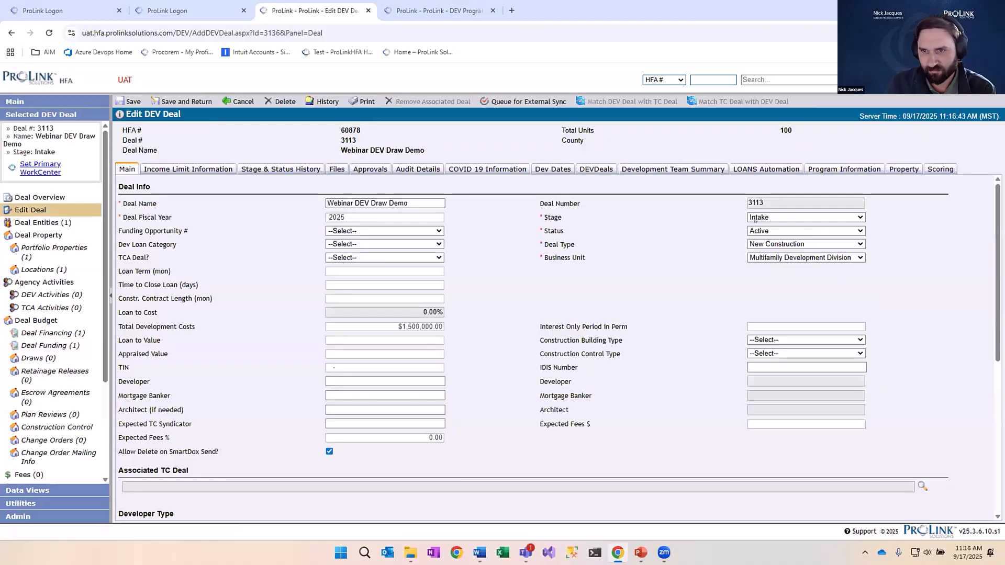
Set the deal's stage to Disbursing and its status to Drawing, and save the deal
click(773, 220)
click(775, 341)
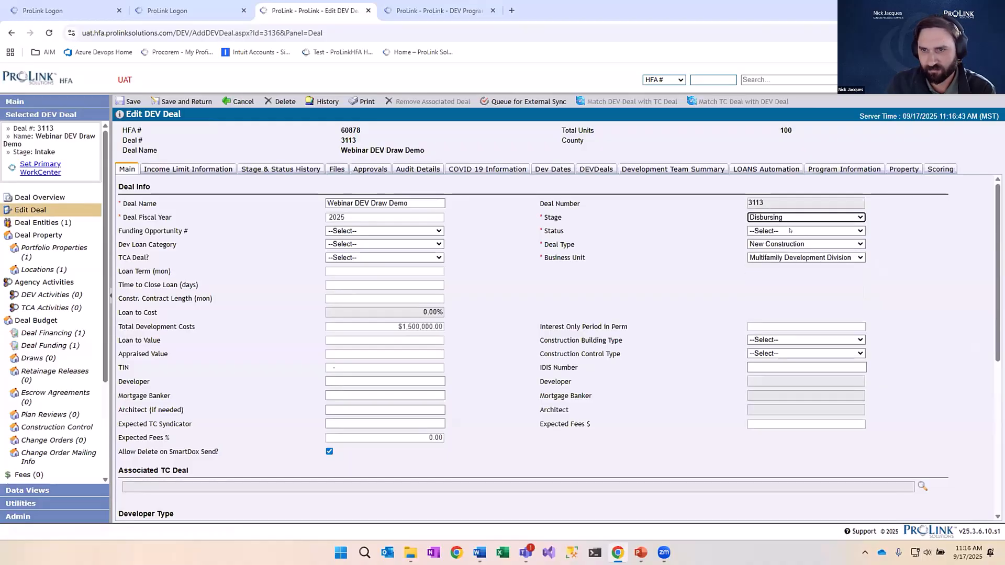
click(780, 231)
click(763, 269)
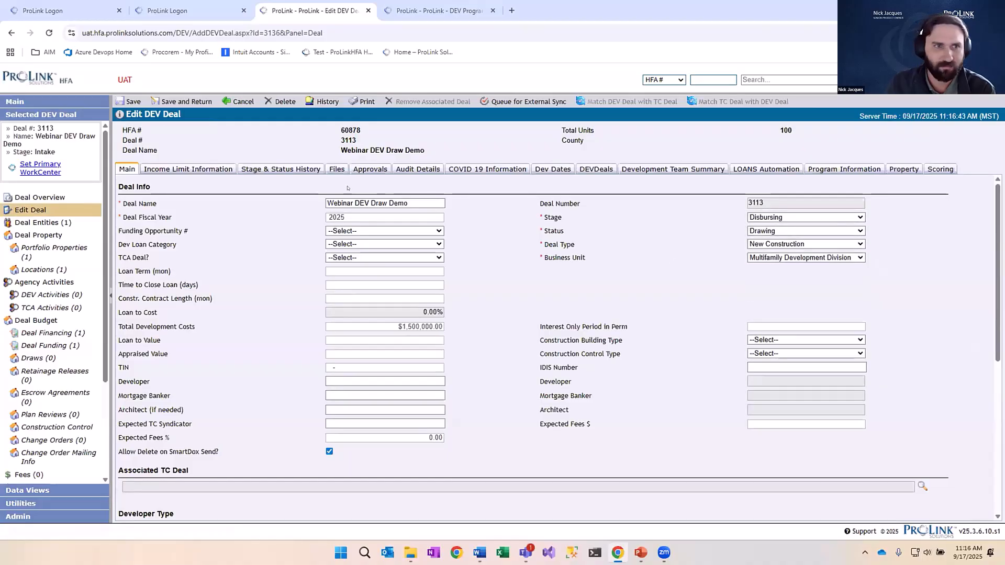
click(131, 101)
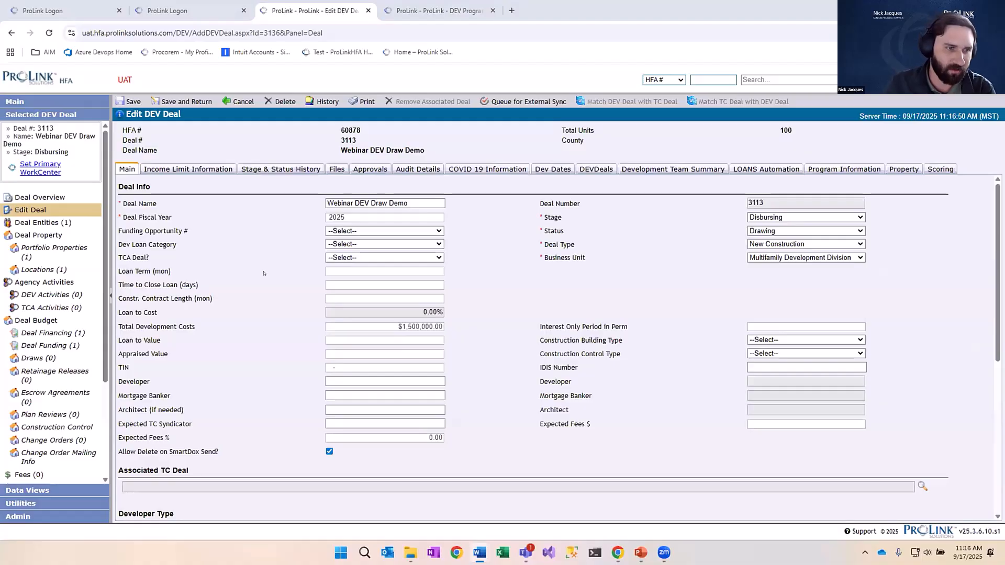
Start a new draw for the deal and examine its overview of draw info, dates, budget and retainage fields
click(45, 360)
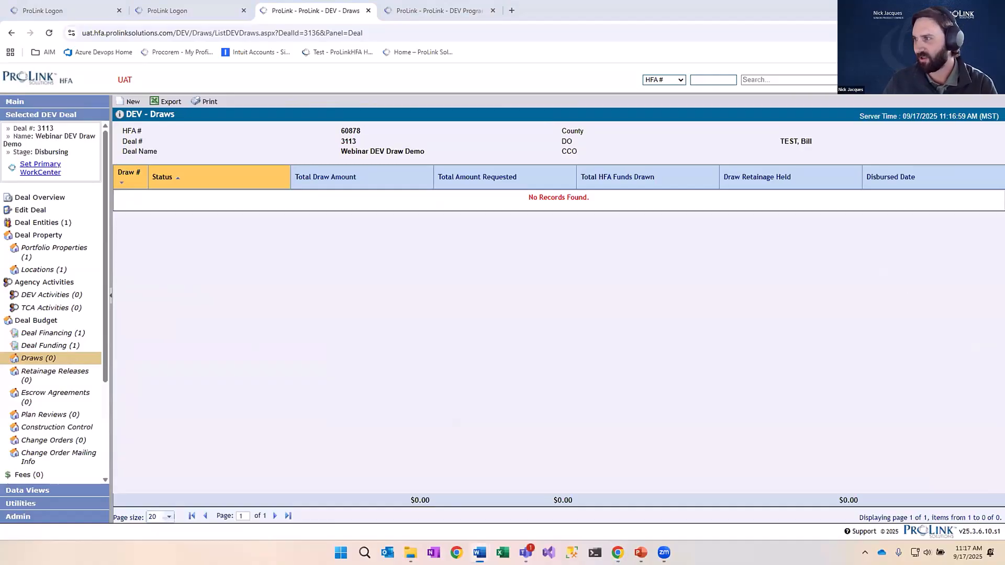
click(122, 98)
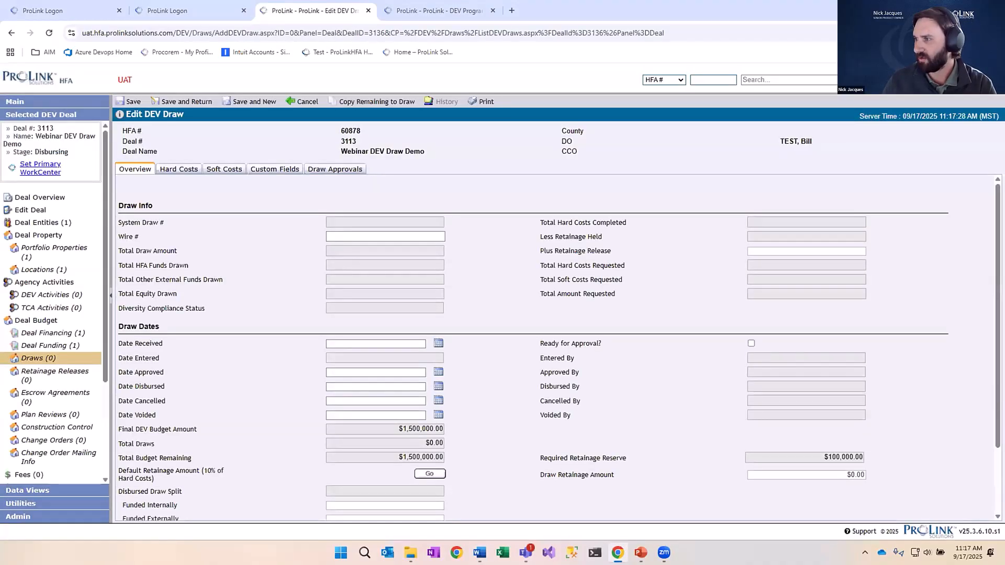
scroll(631, 247, down, 1)
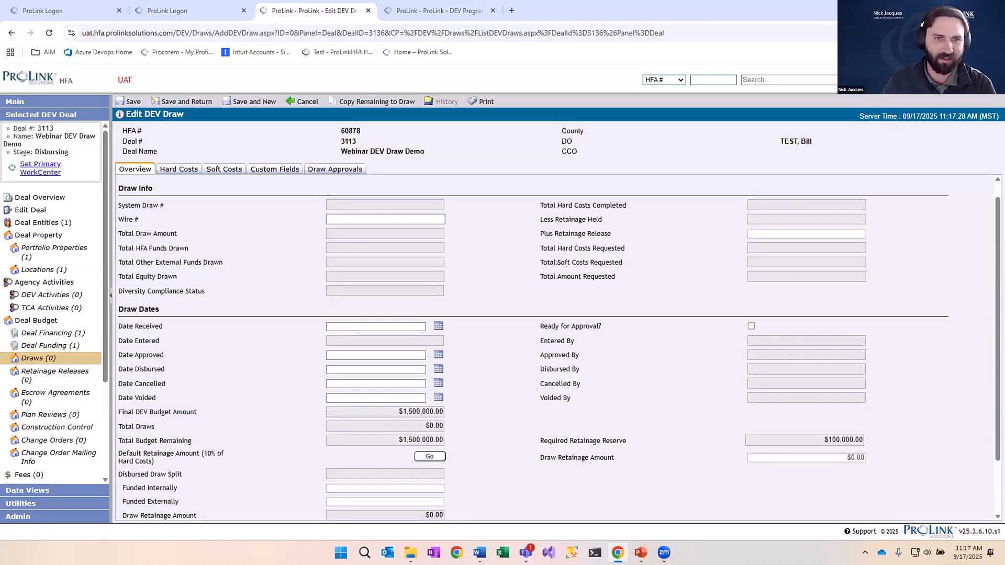
scroll(566, 261, up, 1)
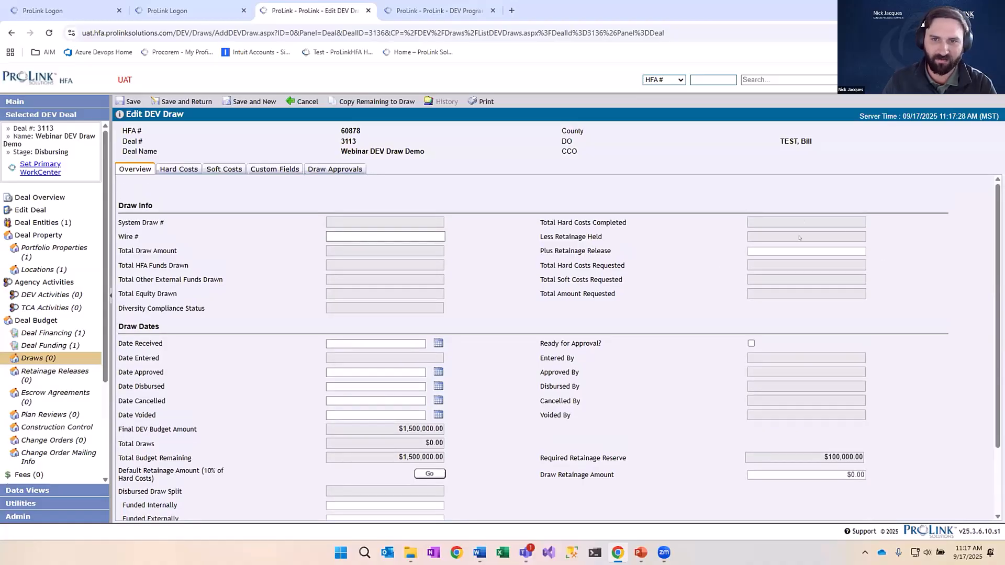
scroll(497, 397, down, 1)
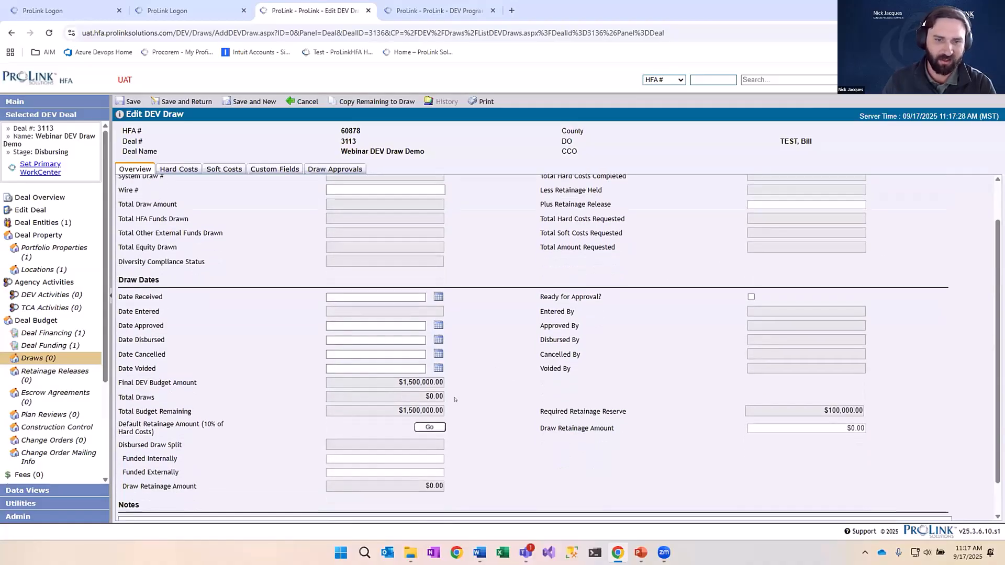
drag(585, 365, 538, 307)
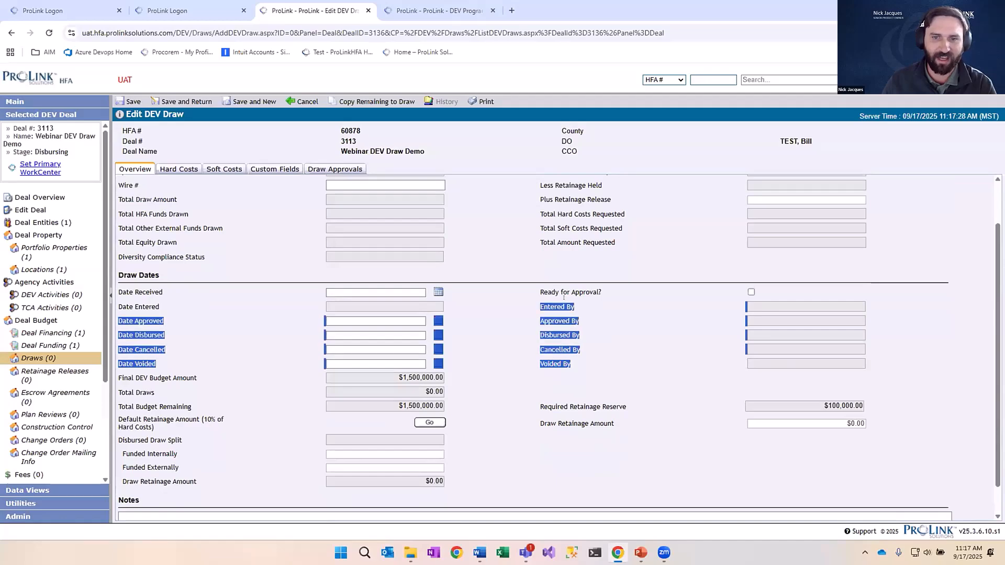
click(535, 306)
scroll(238, 188, up, 1)
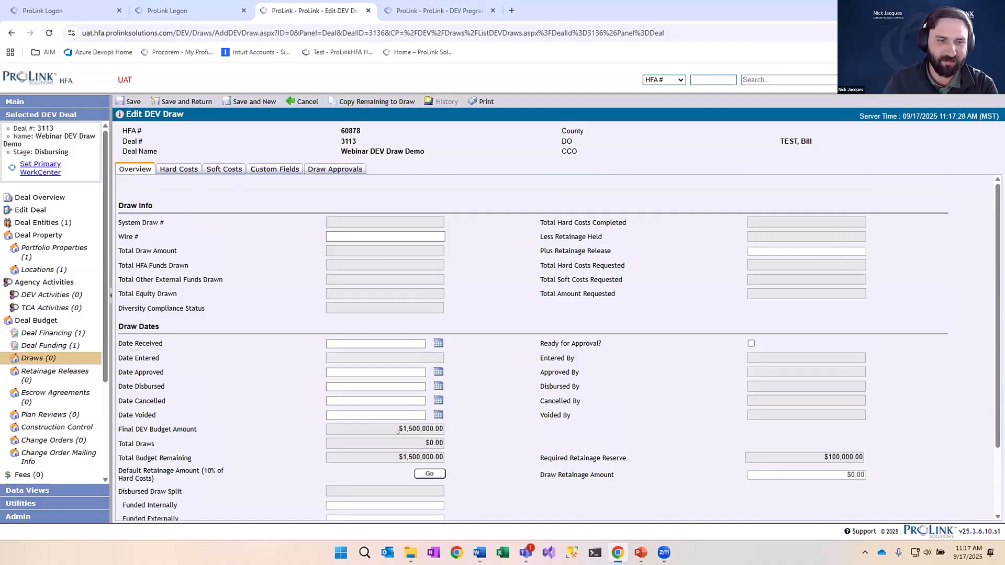
scroll(419, 414, down, 1)
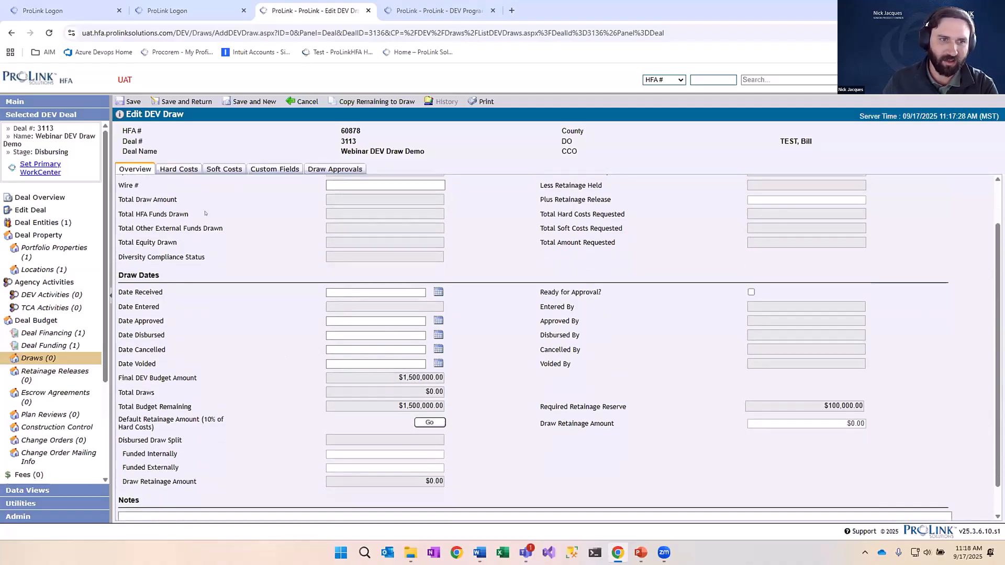
Enter a hard cost draw amount of $50,000 for Cabinets
click(181, 170)
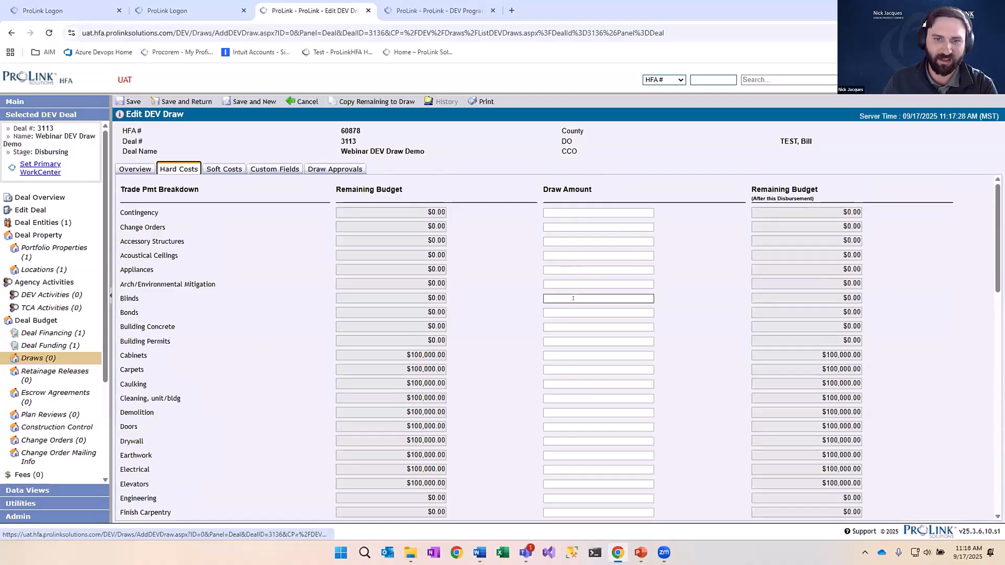
click(600, 355)
drag(411, 355, 454, 355)
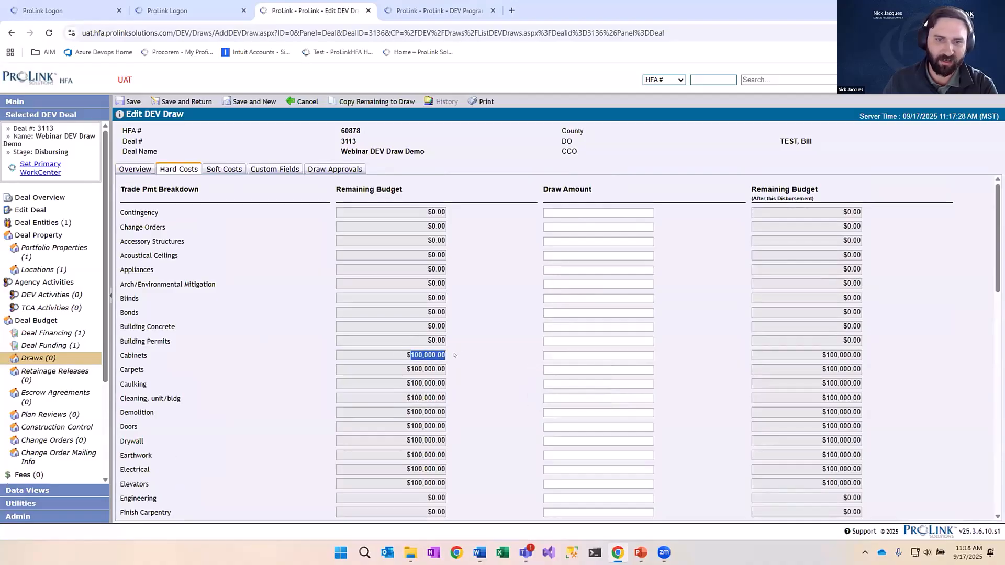
click(600, 356)
click(600, 355)
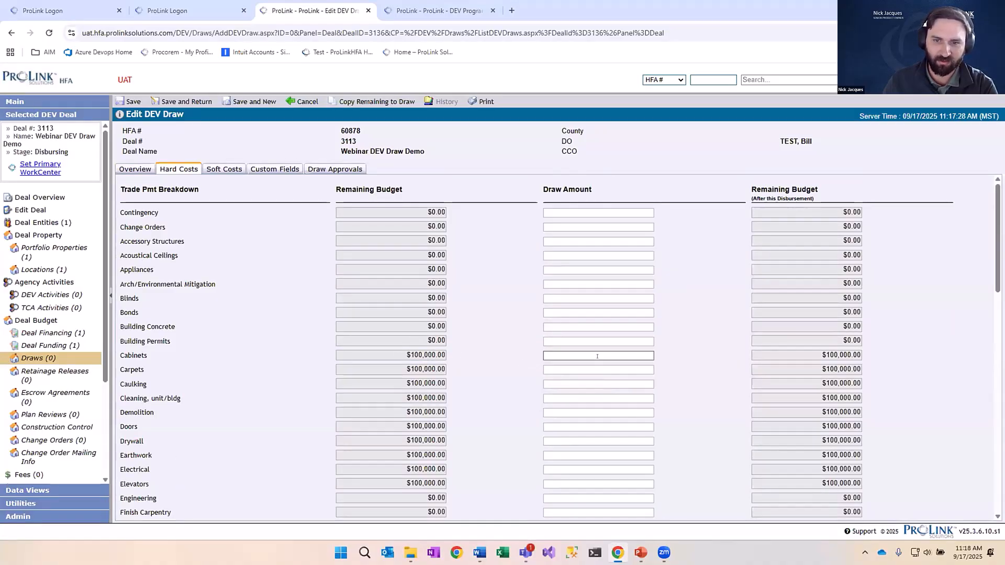
text(50)
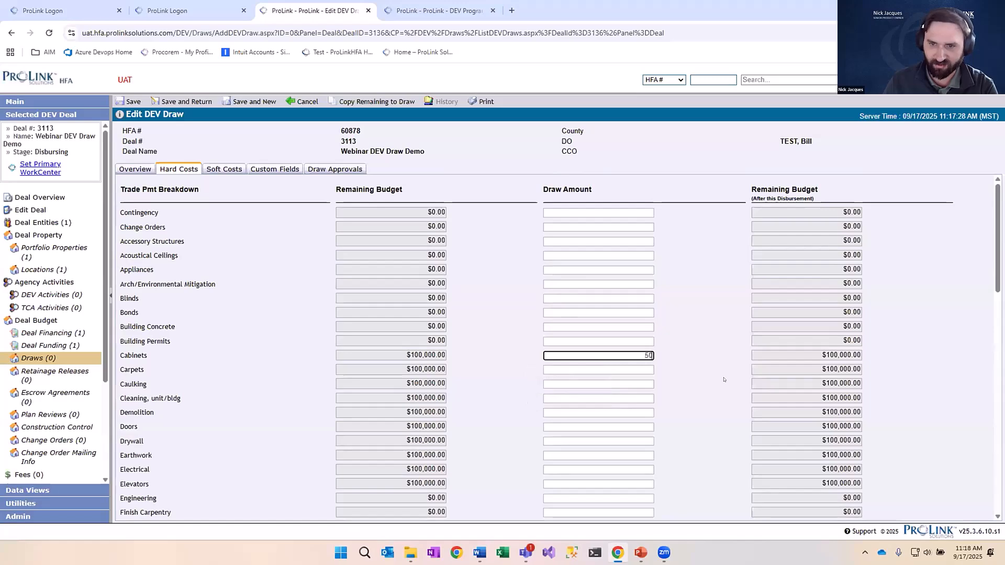
text(000)
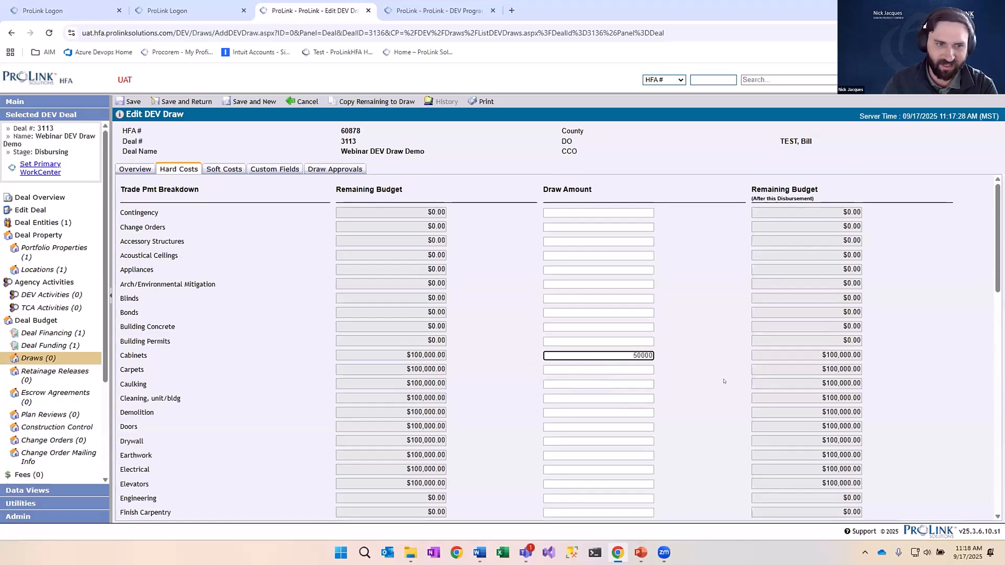
scroll(724, 382, down, 1)
click(164, 372)
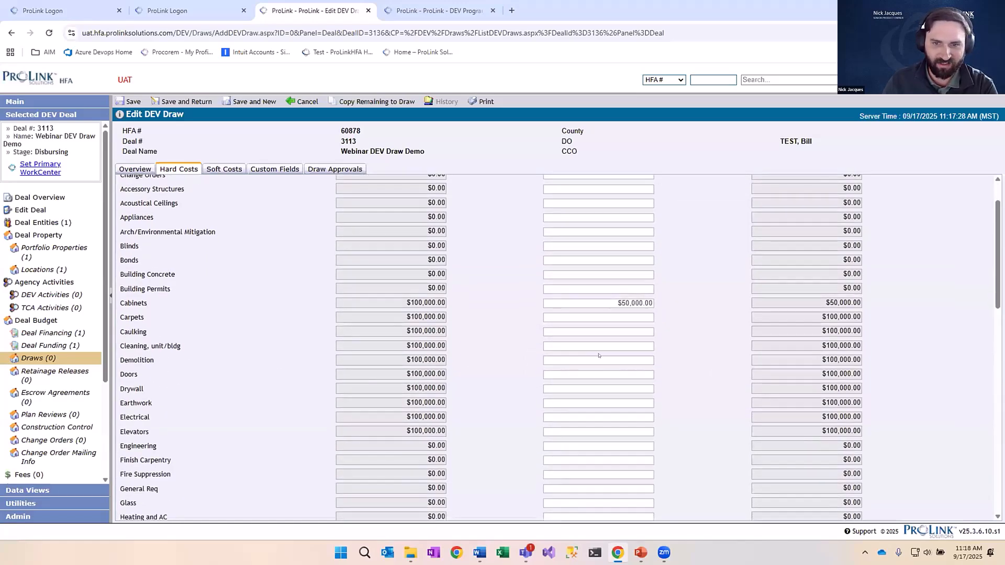
click(599, 346)
text(5000)
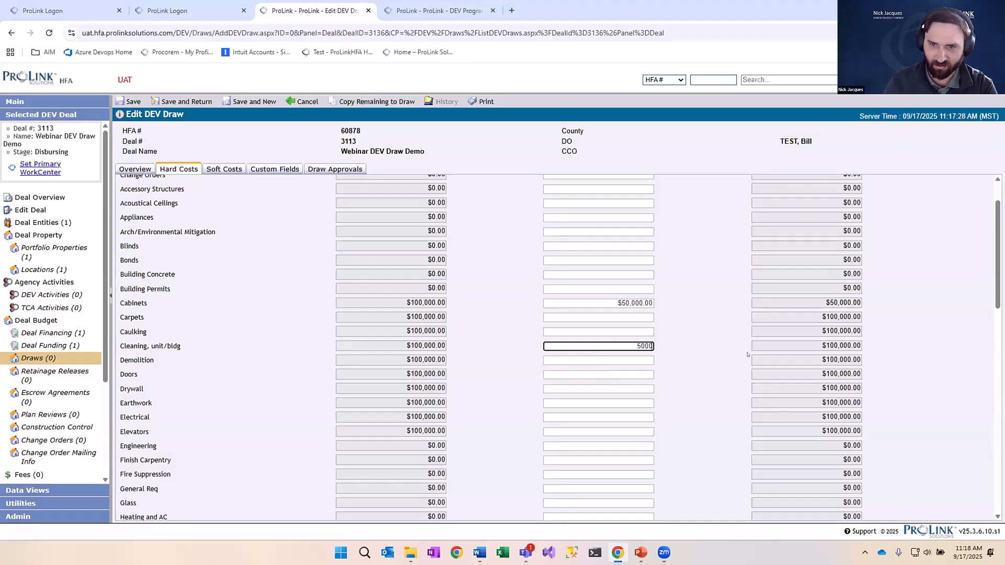
text(0)
click(673, 365)
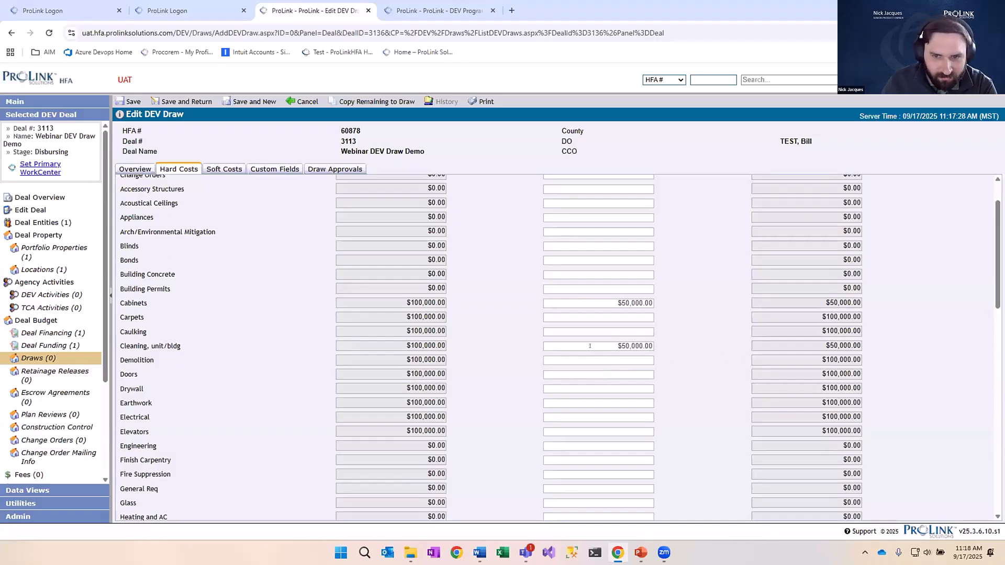
click(634, 343)
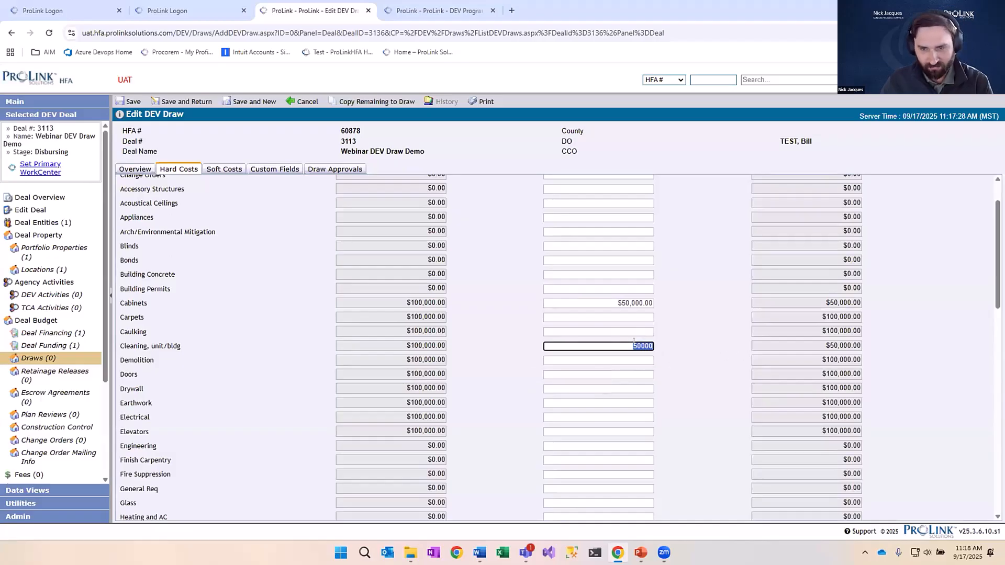
key(ctrl+x)
Enter hard cost draw amounts of $50,000 each for Demolition and Drywall
click(642, 360)
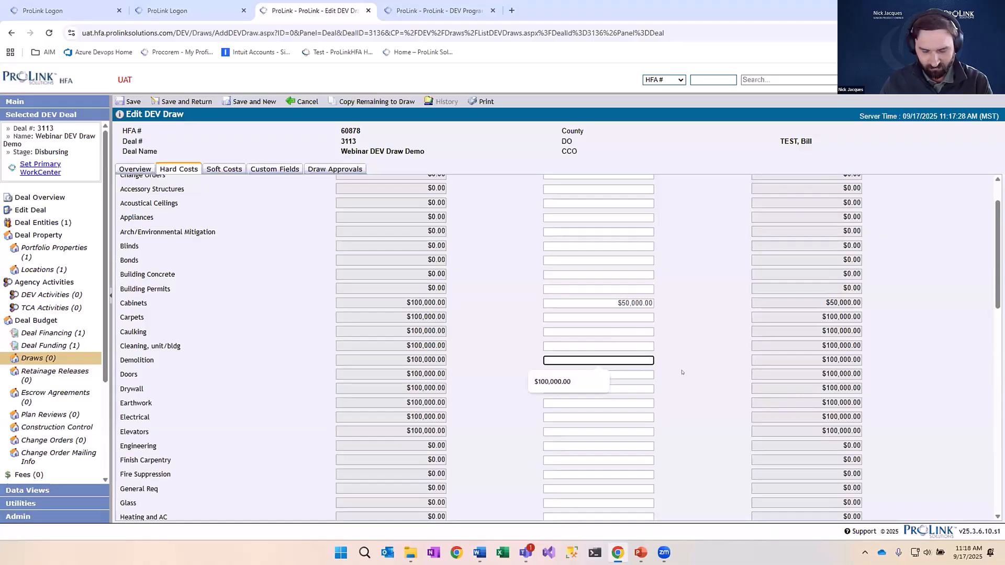
key(ctrl+v)
key(Tab)
key(Tab)
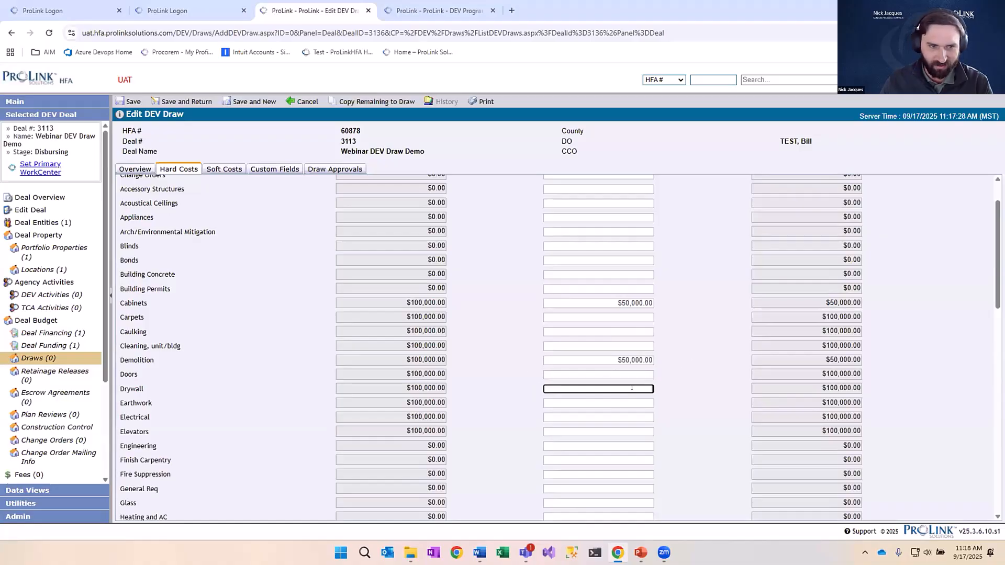
text(50000)
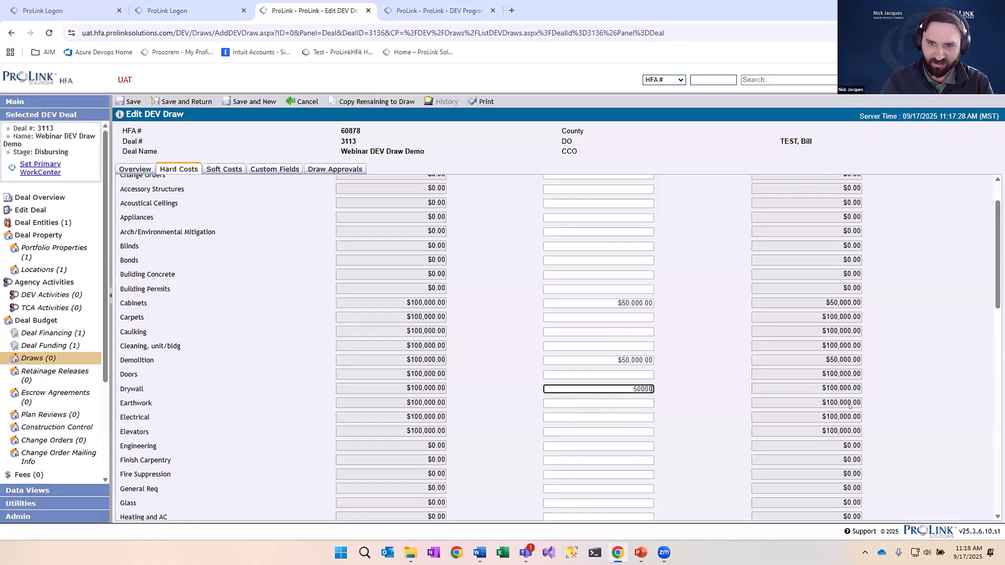
click(732, 388)
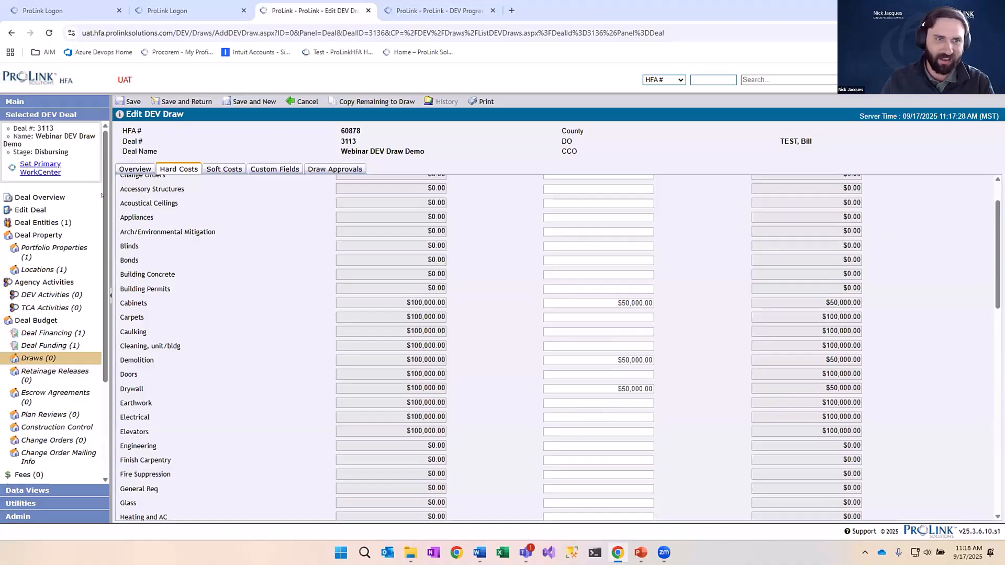
Enter a soft cost draw amount of $75,000 for Building Permits
click(225, 170)
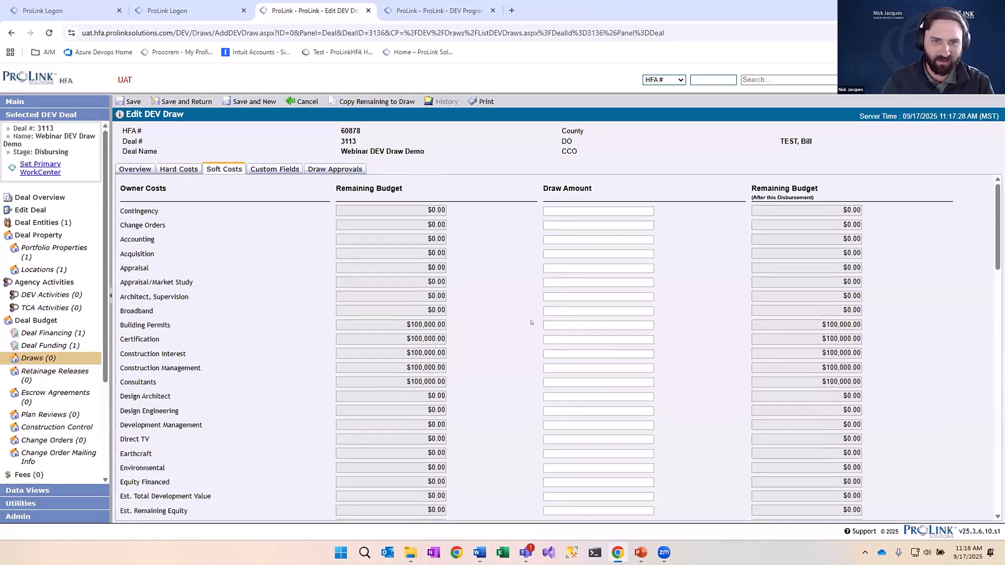
click(586, 325)
text(750000)
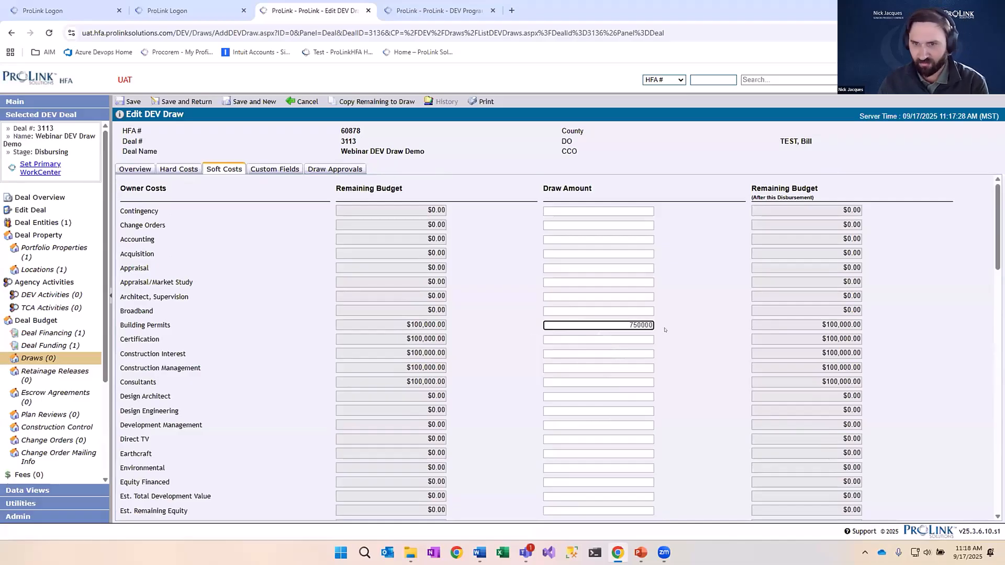
key(BackSpace)
click(665, 330)
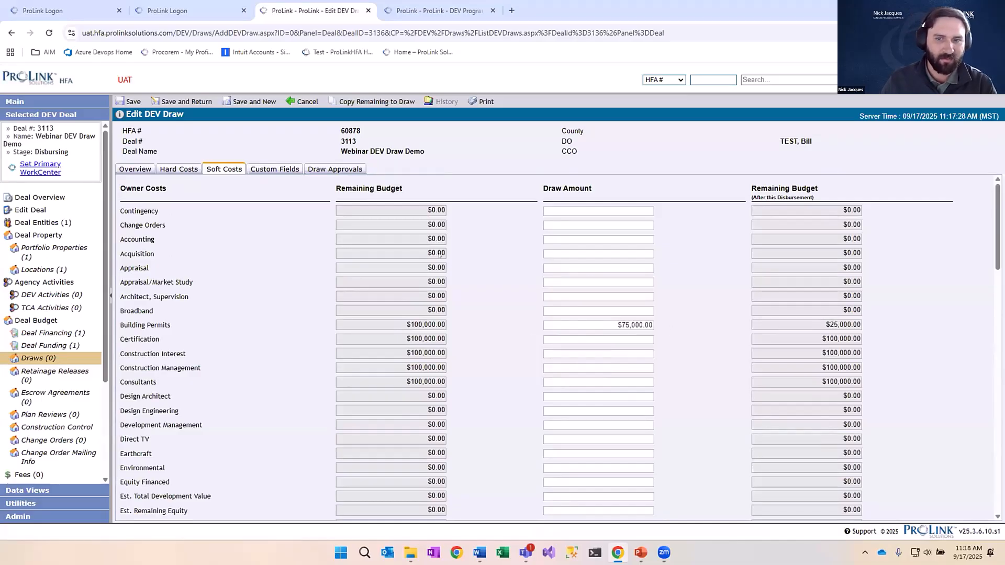
Check the new draw's total amount in its overview against the hard cost and soft cost totals
click(136, 170)
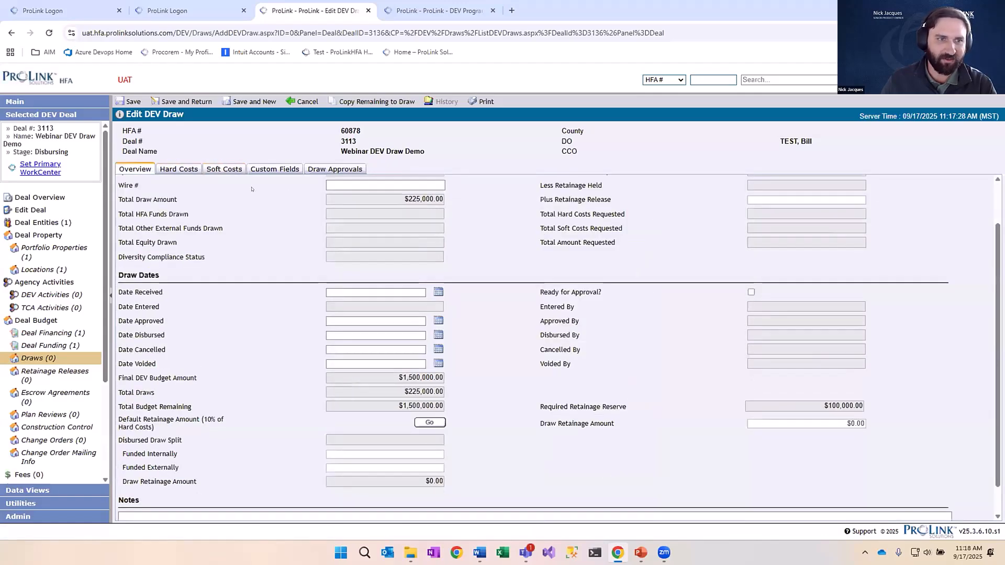
scroll(283, 227, up, 1)
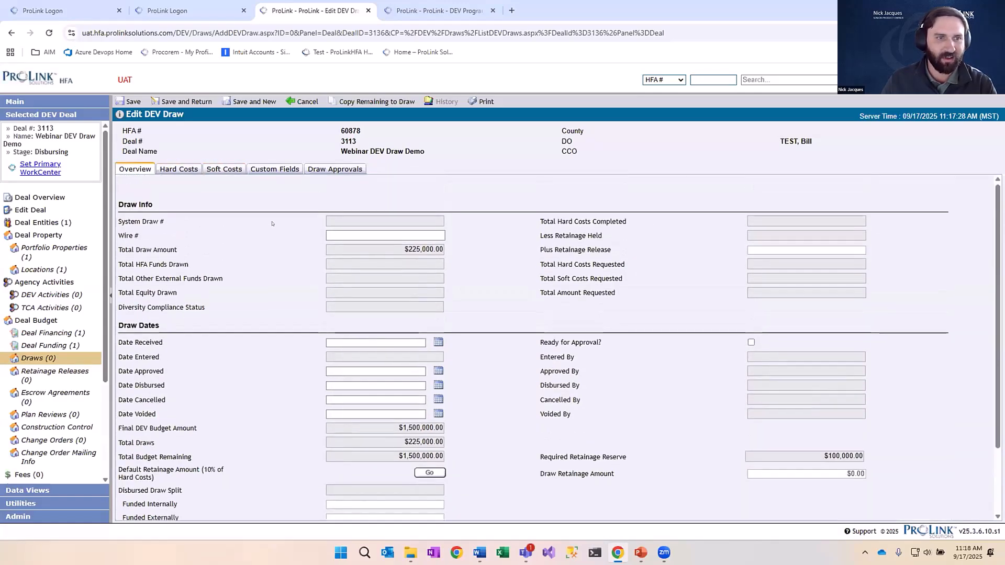
drag(408, 251, 452, 257)
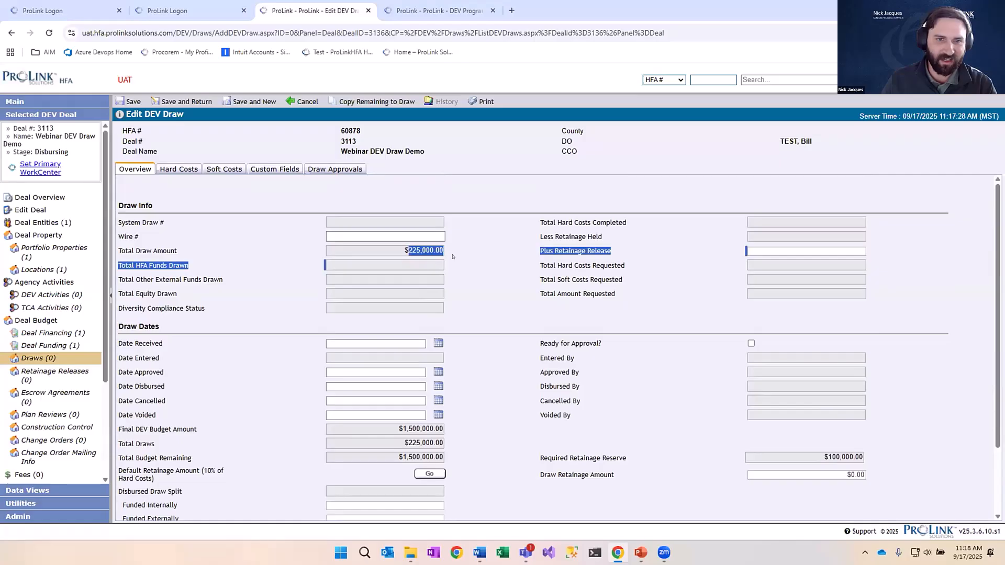
click(179, 169)
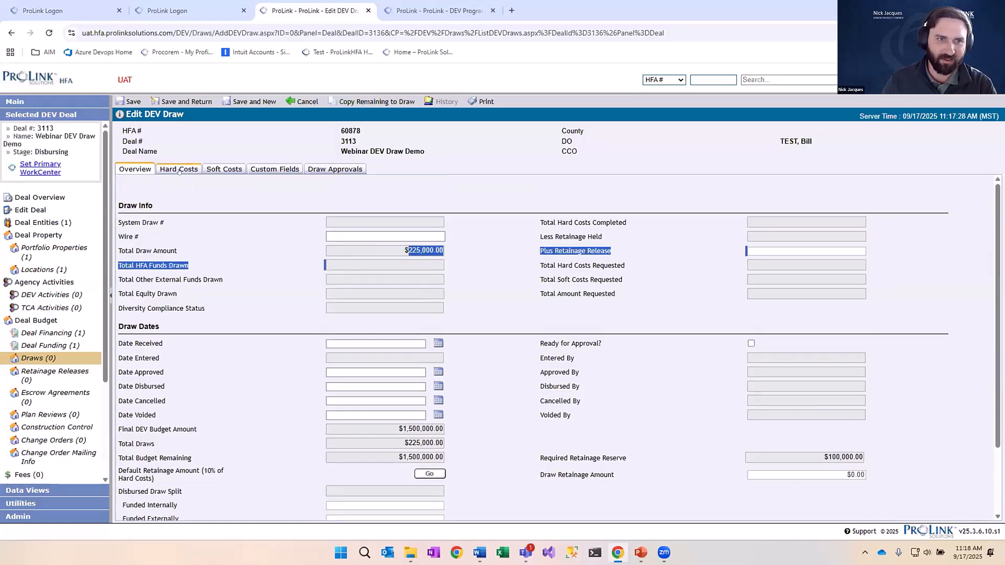
scroll(407, 358, down, 15)
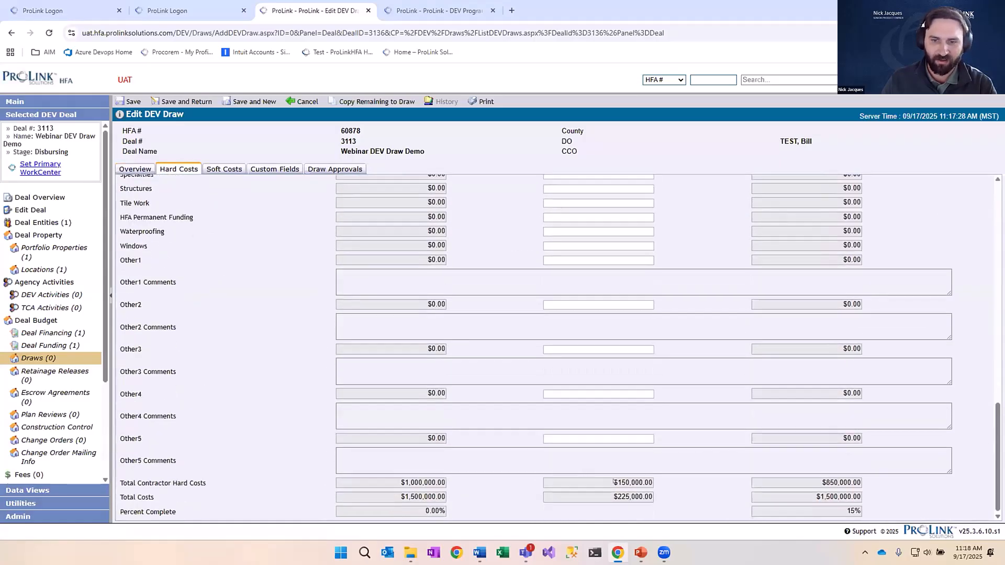
click(224, 169)
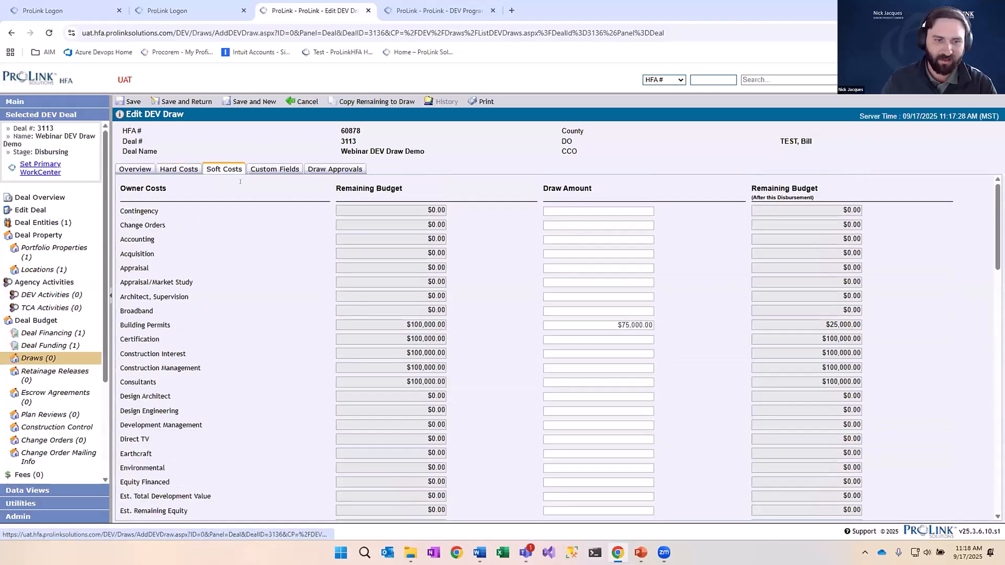
scroll(540, 417, down, 10)
scroll(540, 416, down, 6)
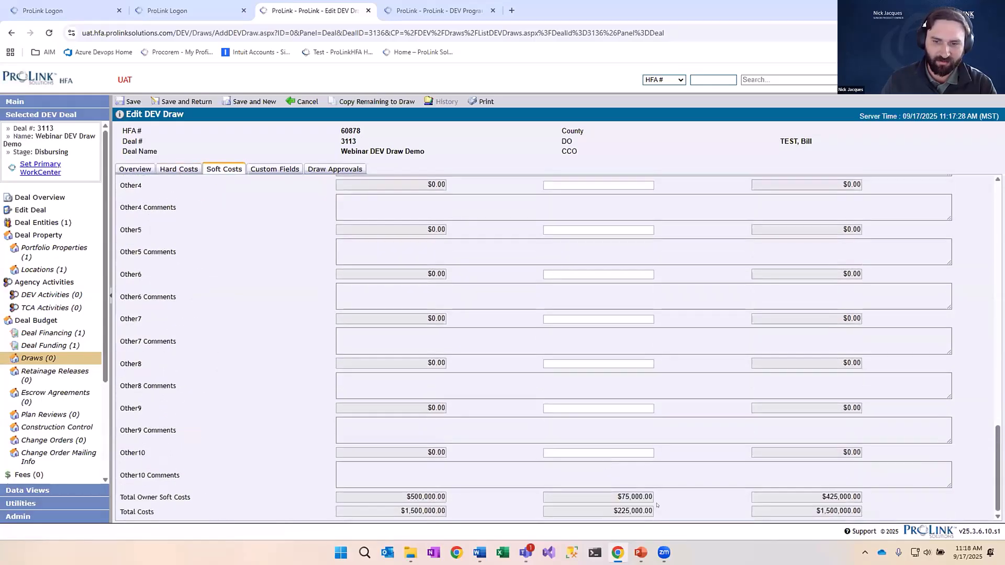
click(135, 170)
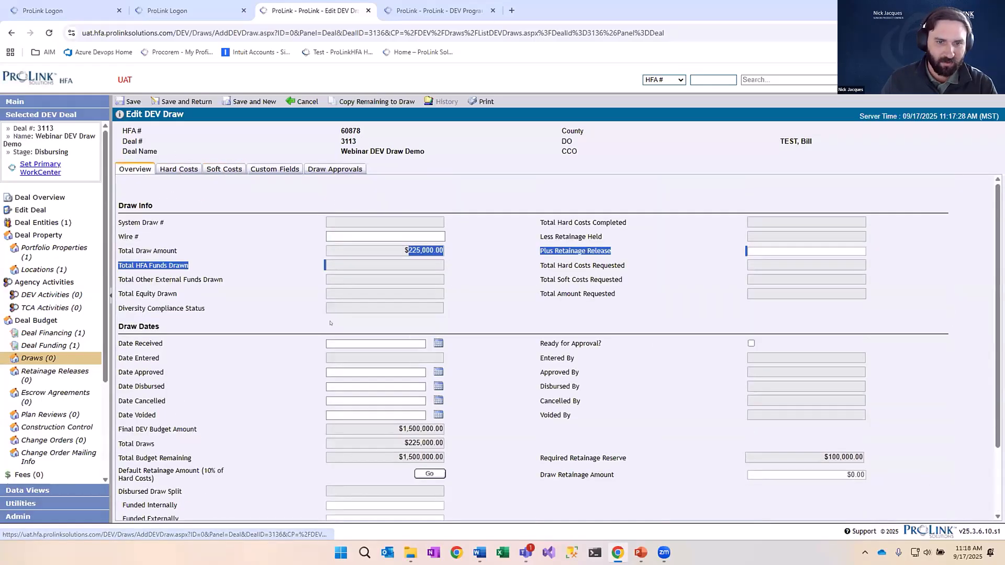
Set the new draw's wire number to 1234 in its draw info
scroll(330, 323, down, 1)
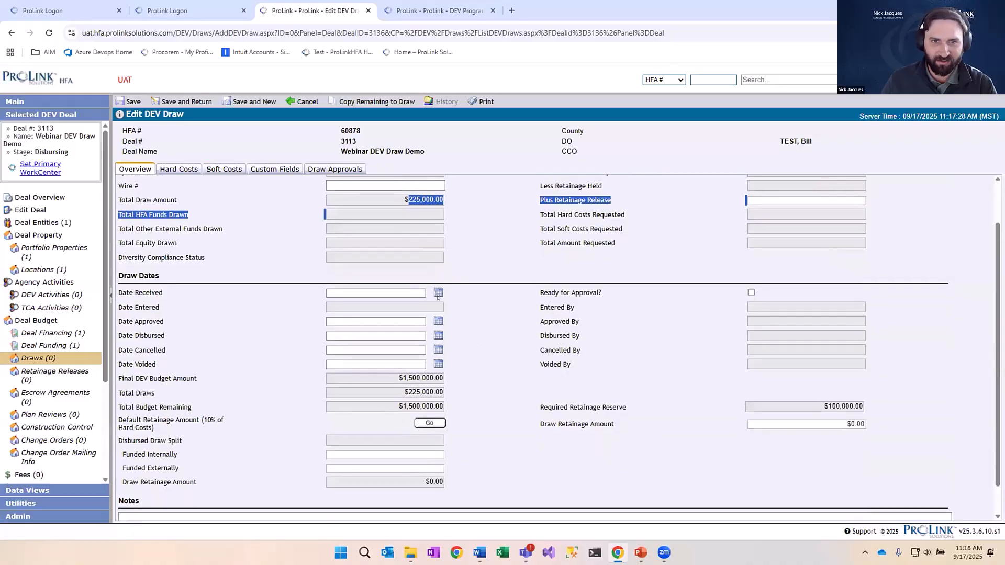
scroll(288, 246, up, 1)
click(380, 236)
text(1234)
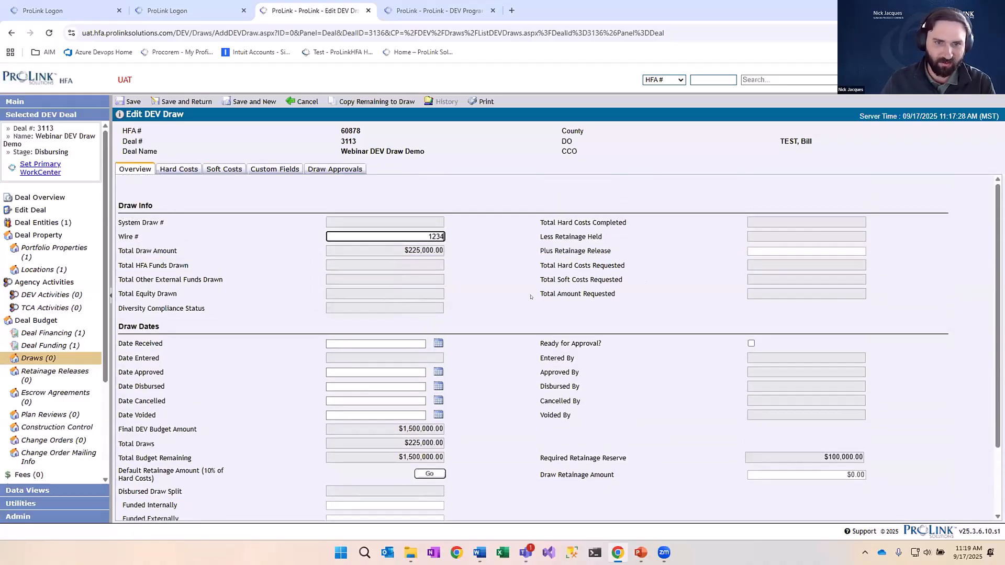
Set the draw's date received to 09/16/2025 and save the draw
click(439, 343)
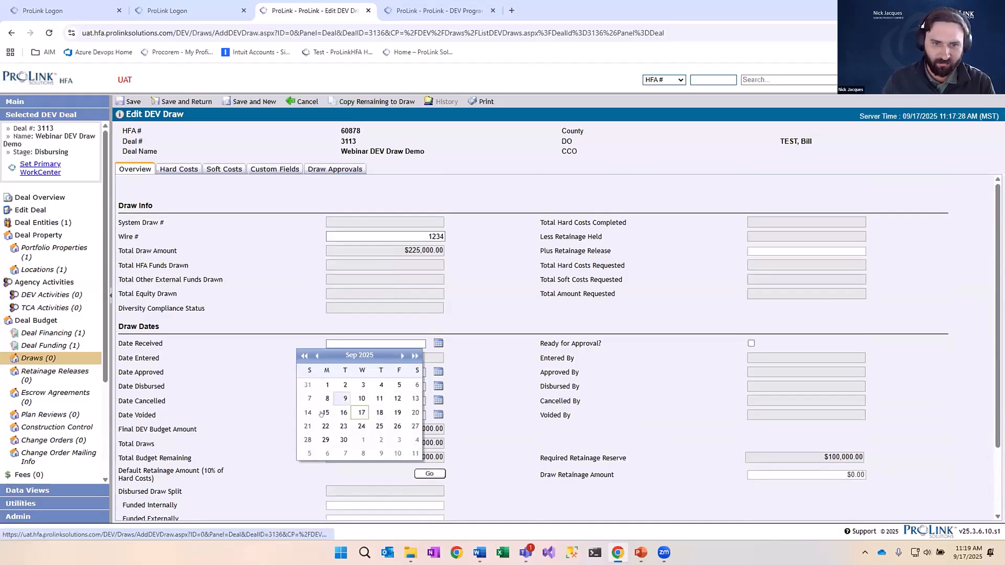
click(343, 413)
scroll(390, 349, down, 1)
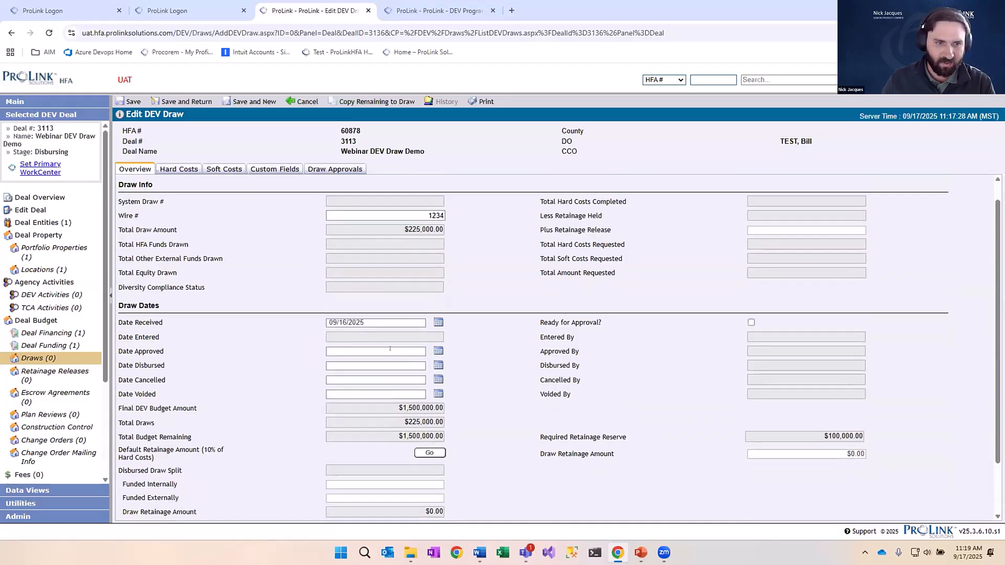
scroll(390, 349, down, 2)
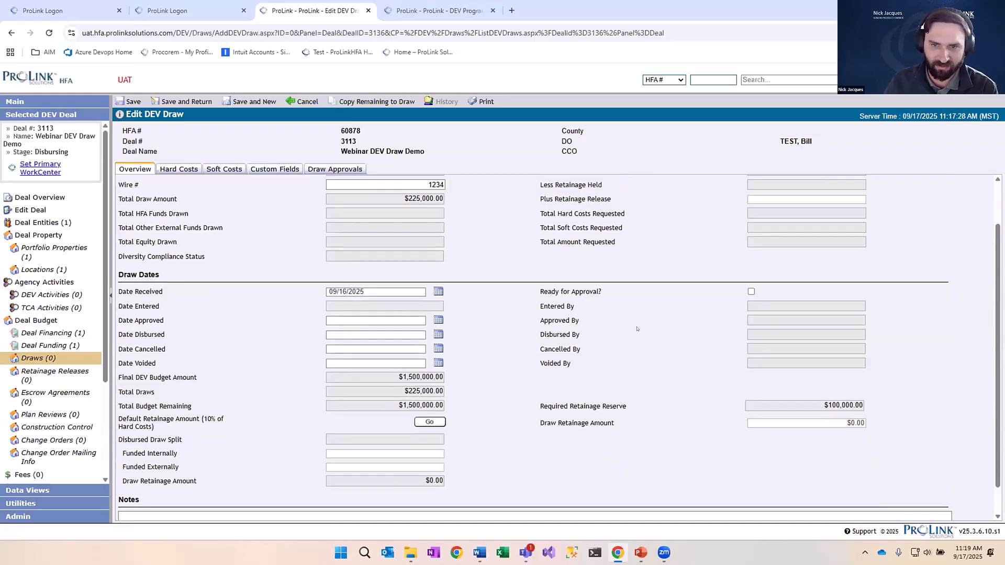
click(131, 101)
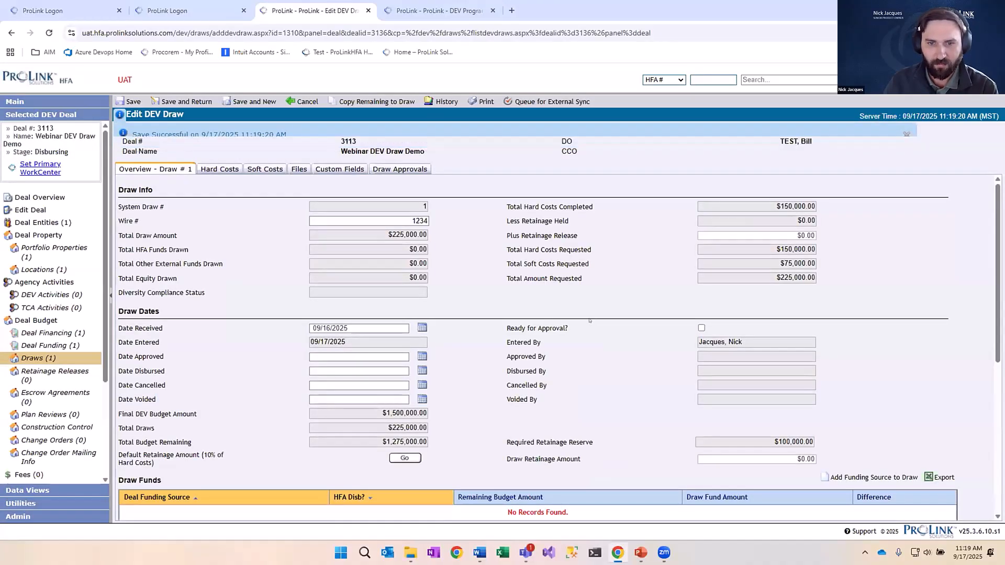
Review the saved draw's overview and mark the draw as ready for approval
scroll(576, 317, down, 1)
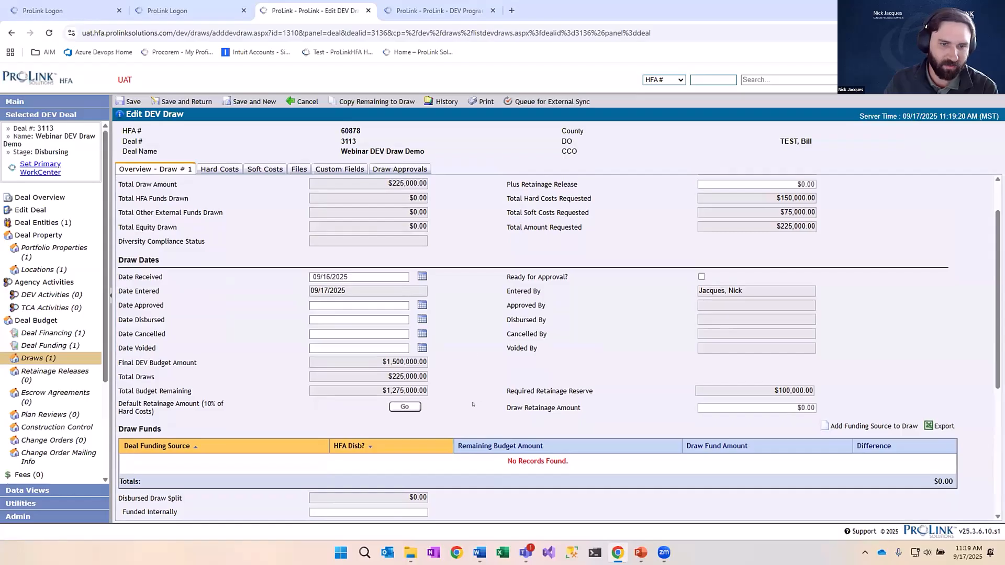
scroll(445, 325, down, 5)
scroll(392, 283, up, 6)
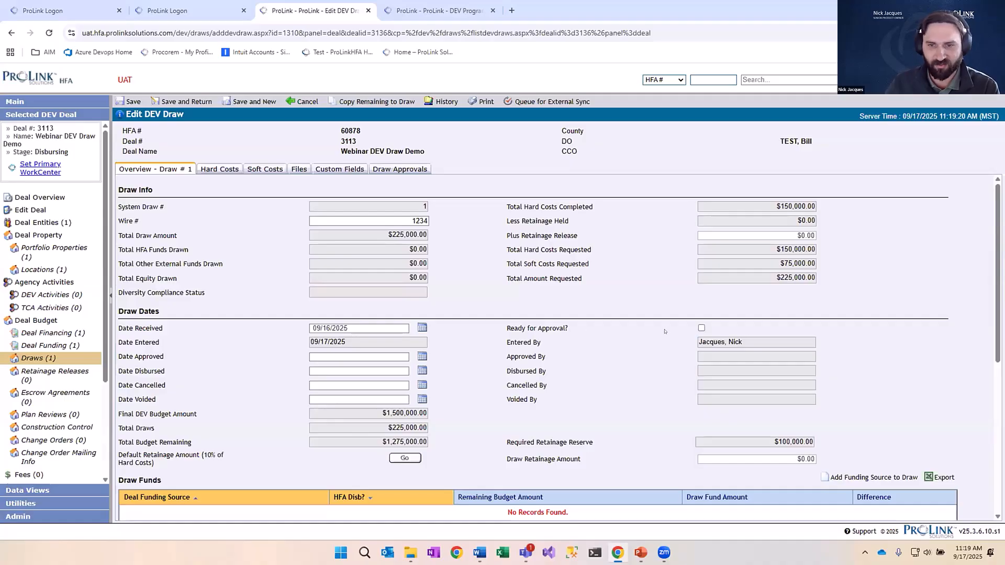
click(701, 328)
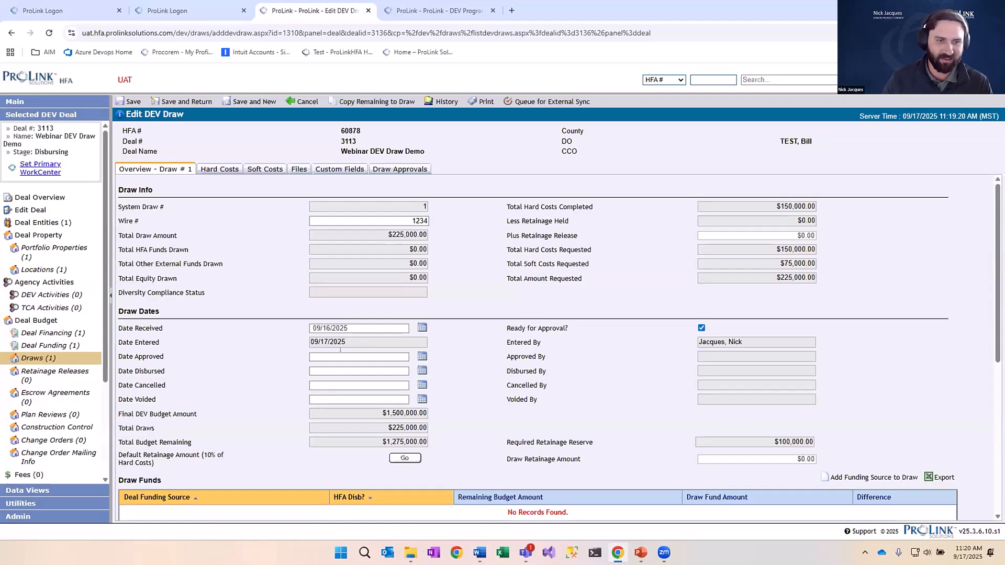
click(366, 357)
text(07/14/2025)
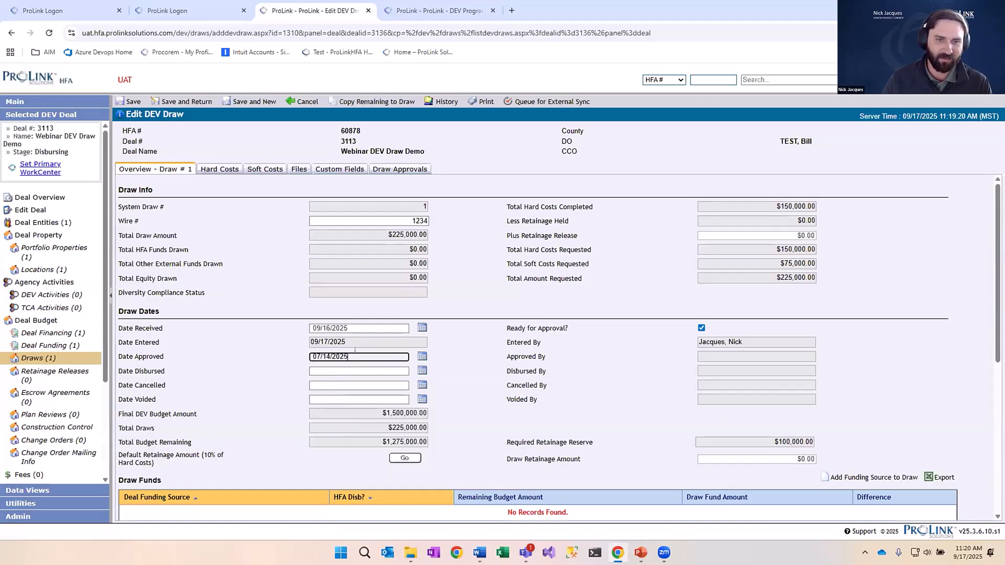
key(ctrl+shift+Left)
key(ctrl+shift+Left)
key(ctrl+shift+Left)
key(BackSpace)
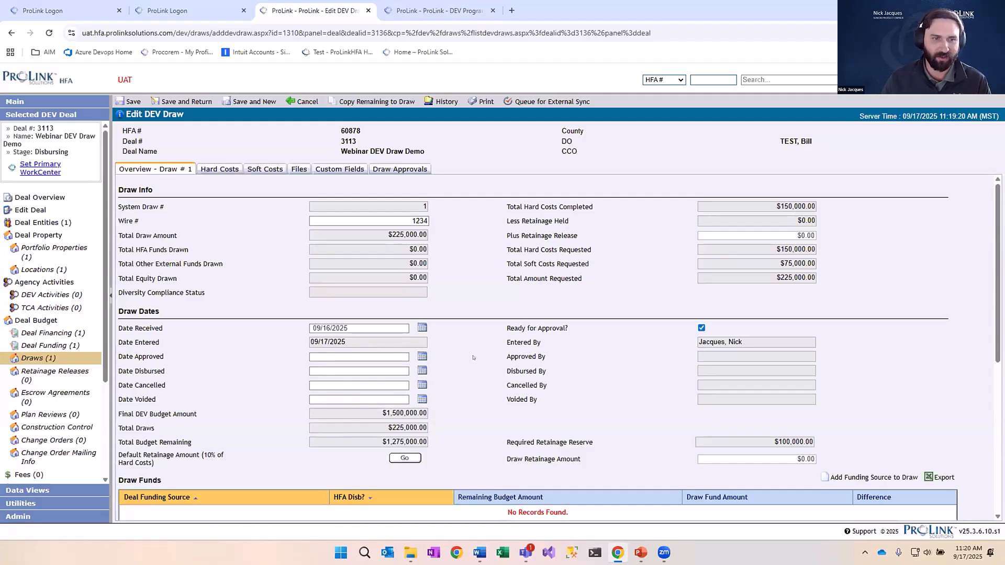
click(397, 356)
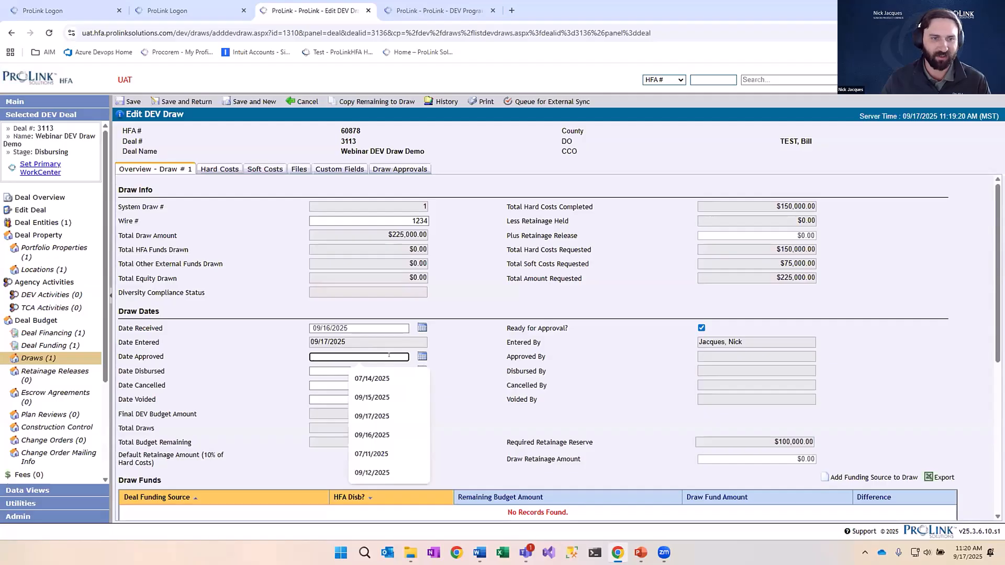
click(479, 353)
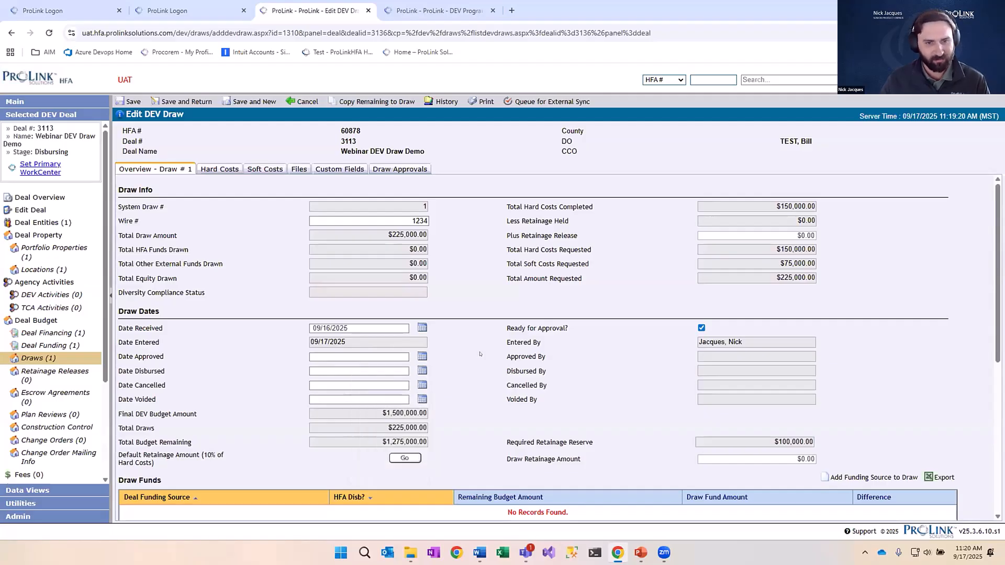
Examine the draw's required retainage reserve and draw retainage amount
scroll(480, 354, down, 2)
scroll(480, 354, down, 2)
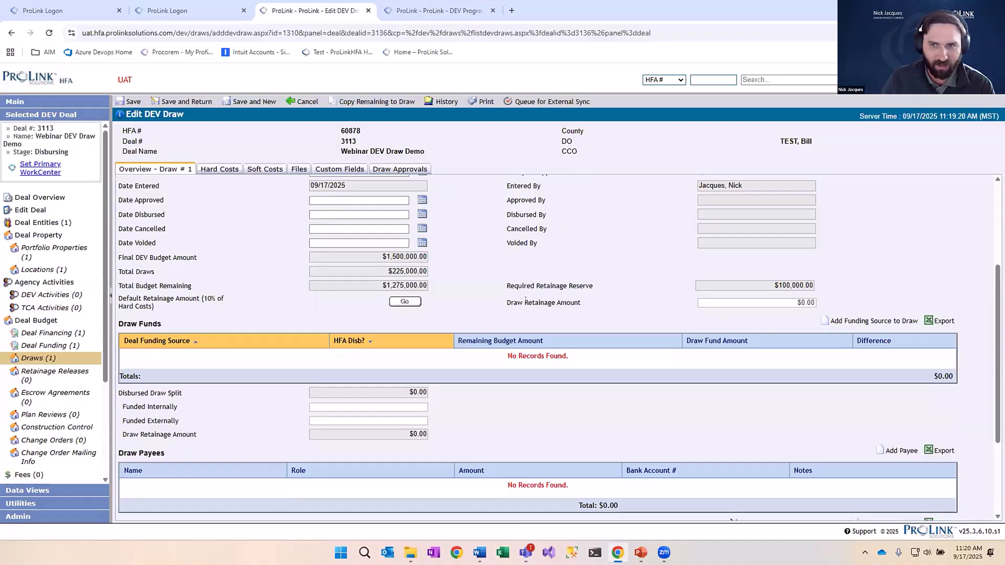
scroll(547, 346, up, 1)
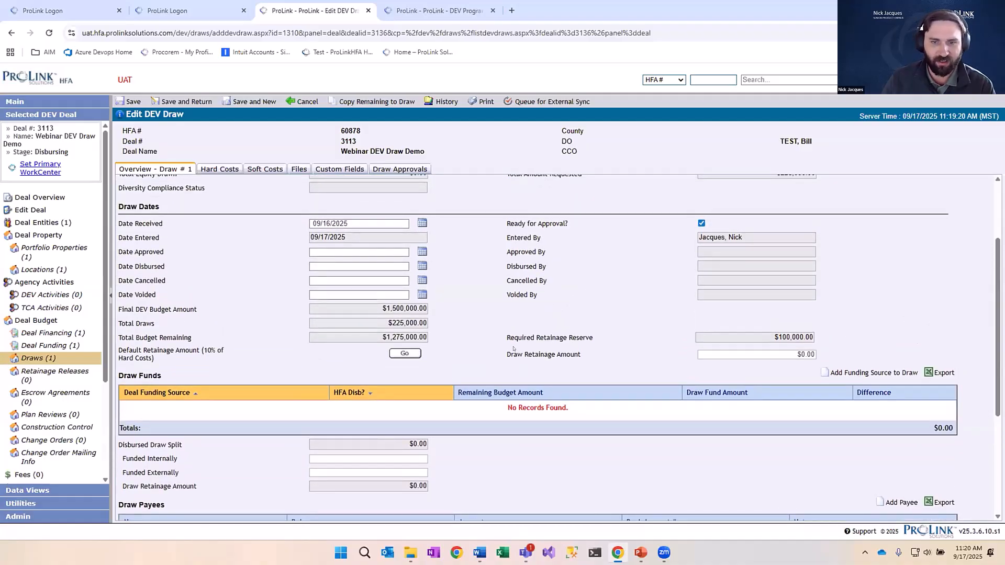
drag(507, 353, 575, 352)
click(575, 350)
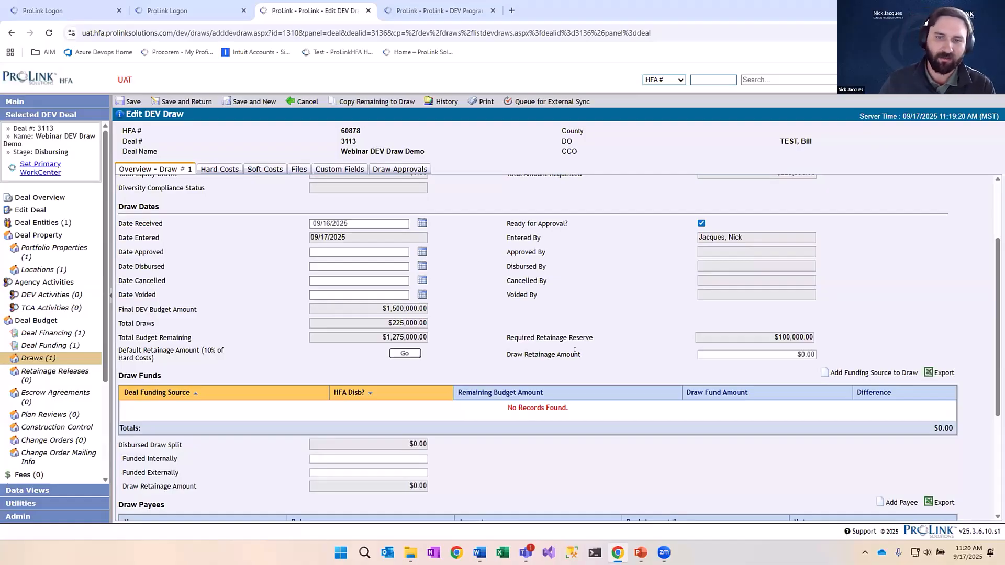
drag(814, 337, 797, 337)
click(794, 335)
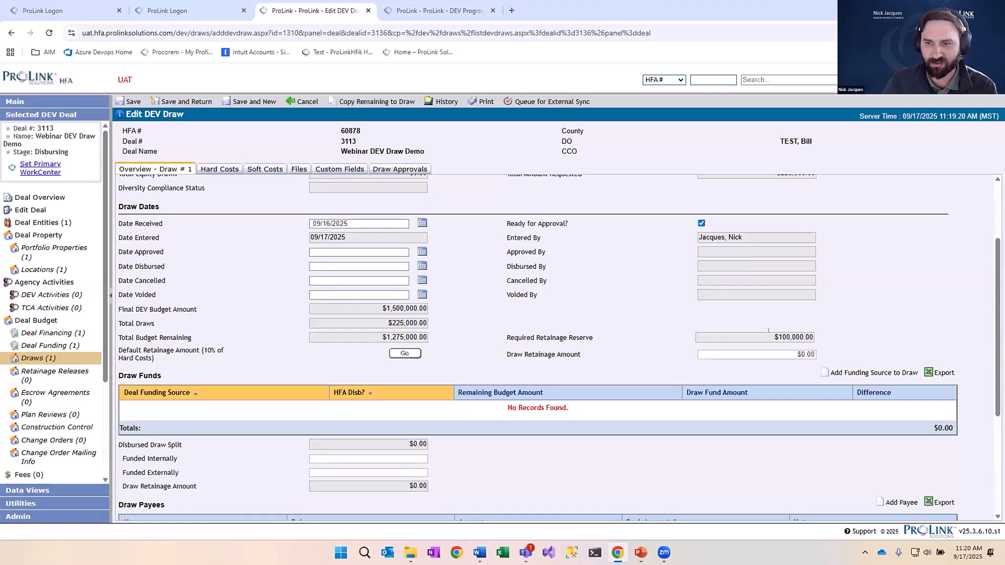
click(767, 351)
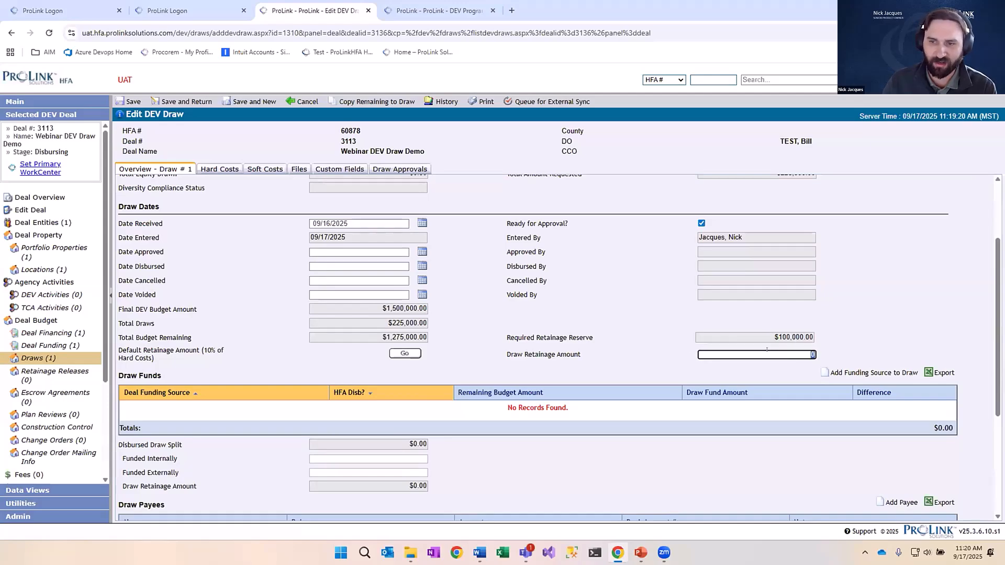
click(547, 347)
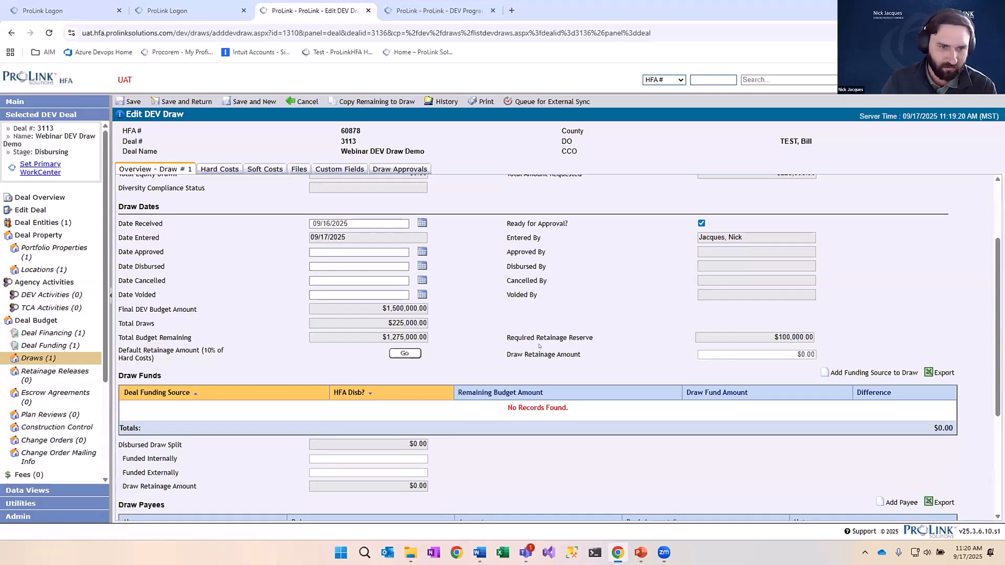
Review the draw's total amount together with its draw funds, draw payees and approved change orders sections
scroll(540, 346, down, 2)
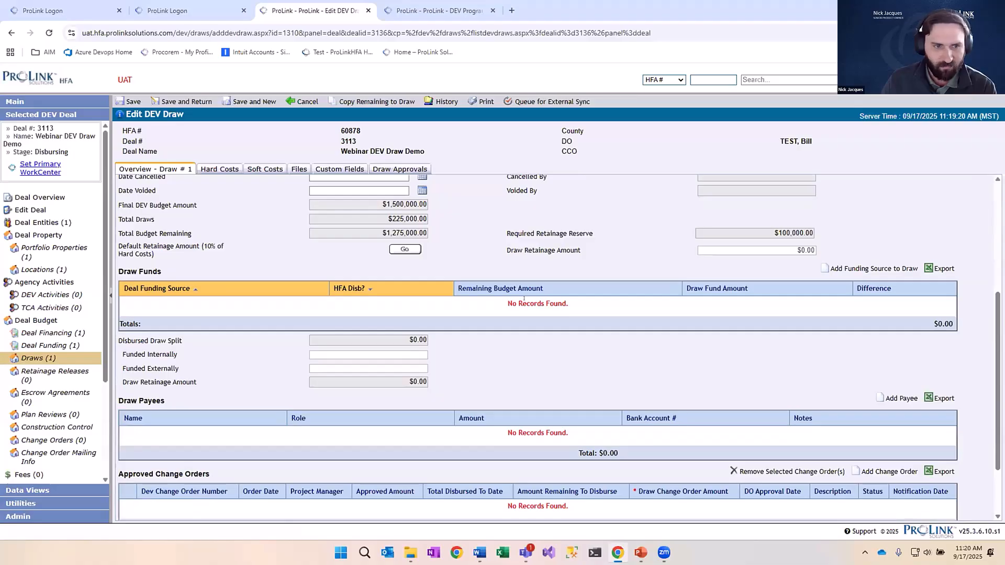
scroll(524, 299, down, 2)
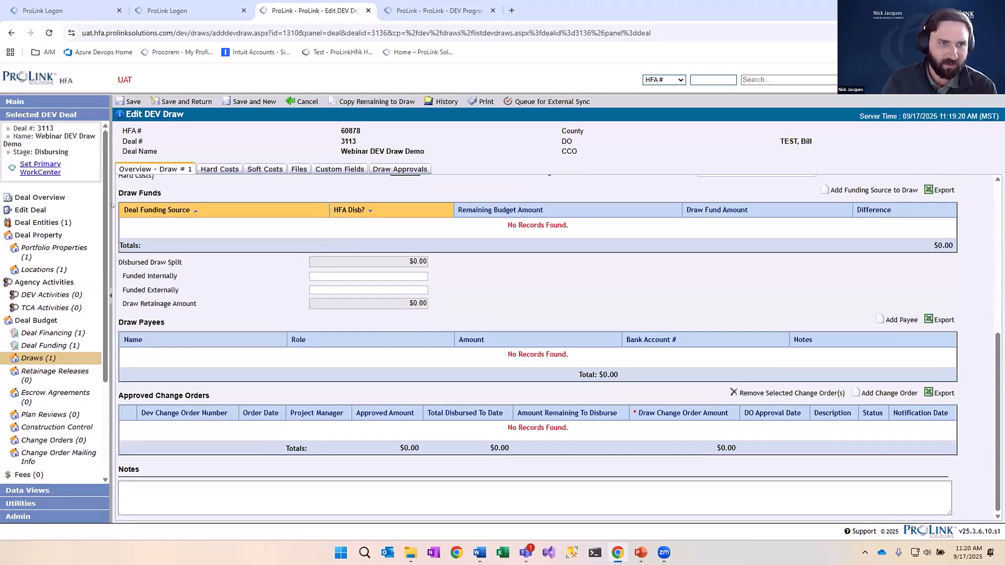
scroll(436, 297, up, 5)
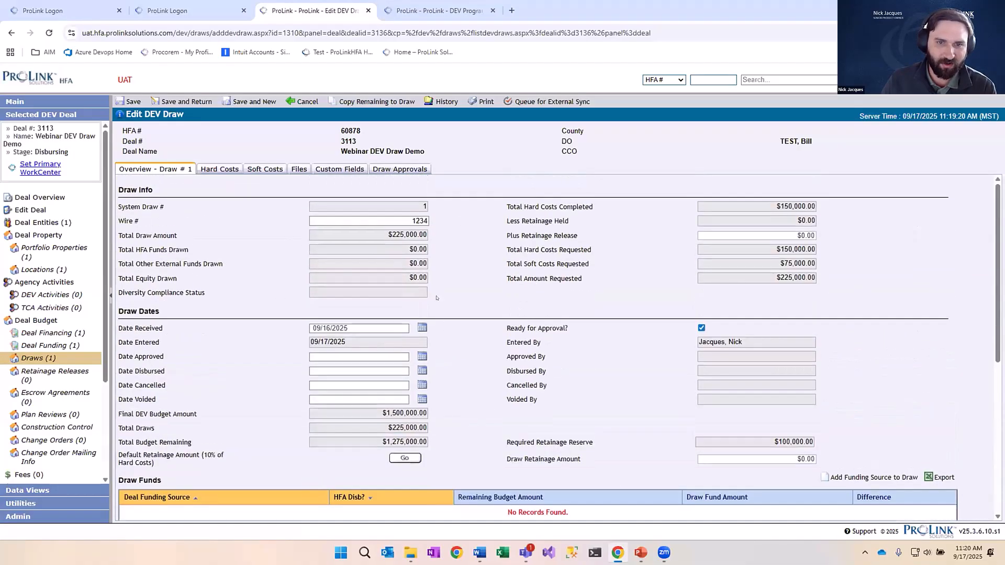
mouse_move(392, 236)
mouse_down()
mouse_move(430, 238)
mouse_move(387, 229)
mouse_up()
click(429, 237)
click(462, 290)
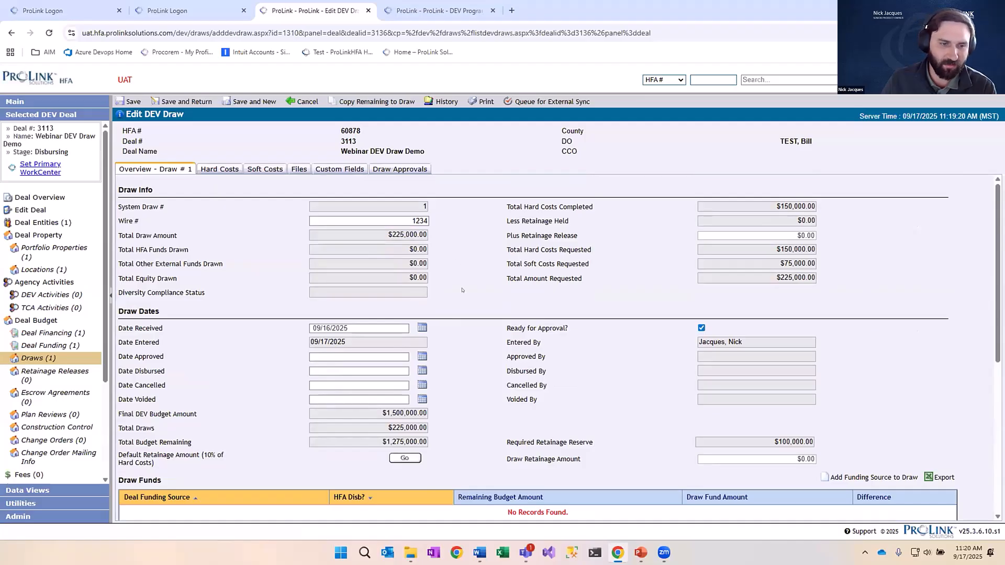
scroll(463, 290, down, 4)
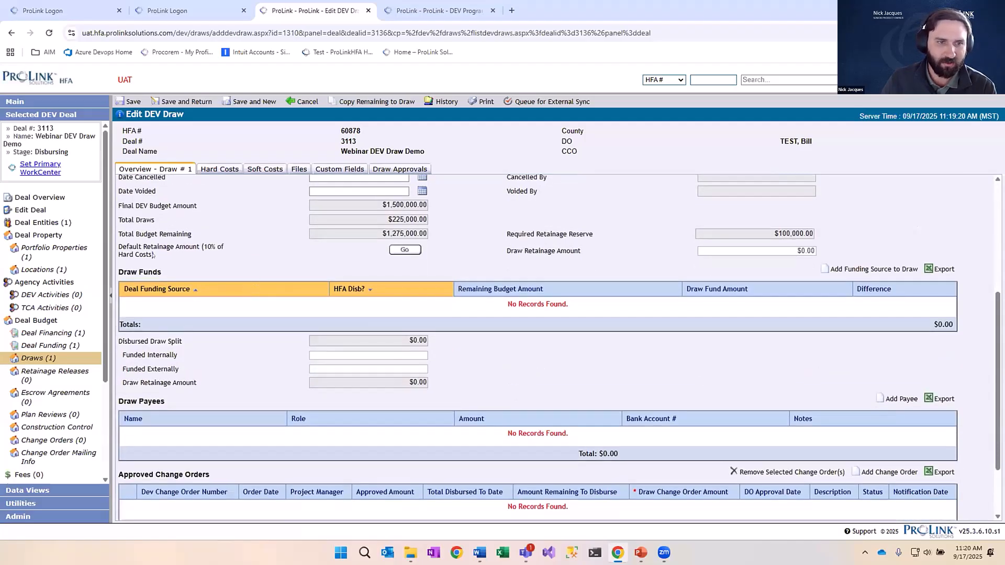
drag(127, 271, 186, 272)
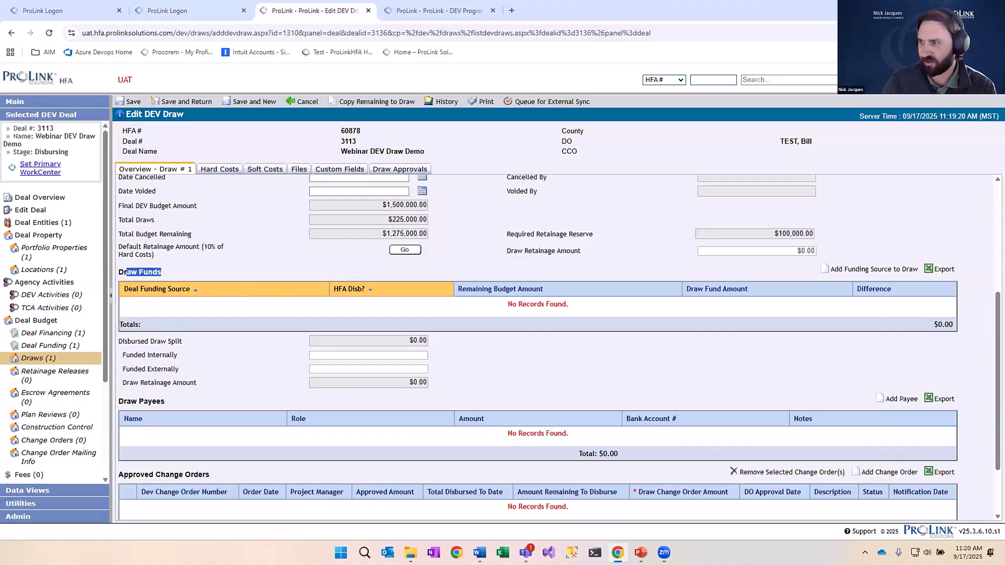
scroll(772, 306, down, 1)
click(771, 305)
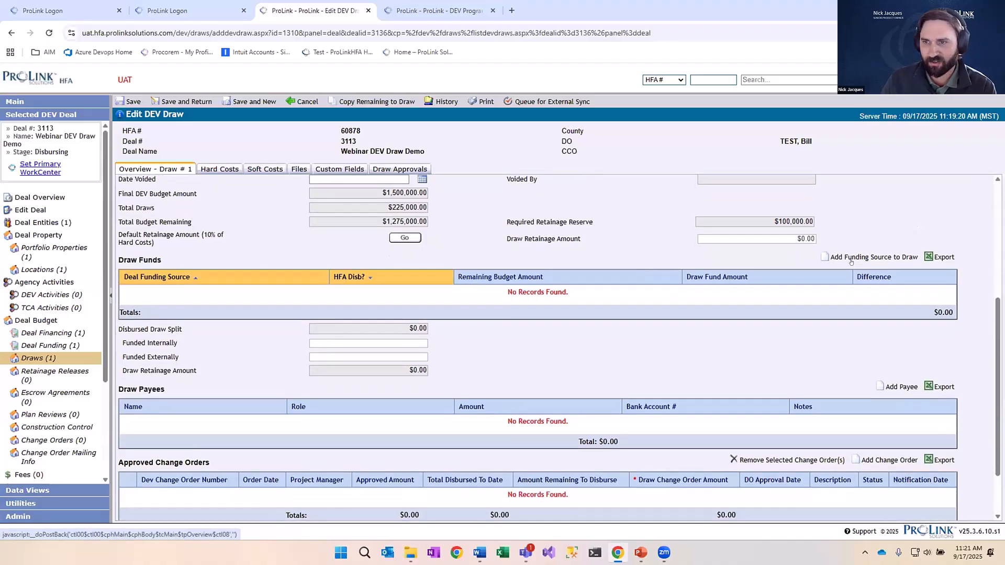
Save the draw, start adding a funding source to it and choose Webinar Demo Funding Source as the deal funding source
click(852, 261)
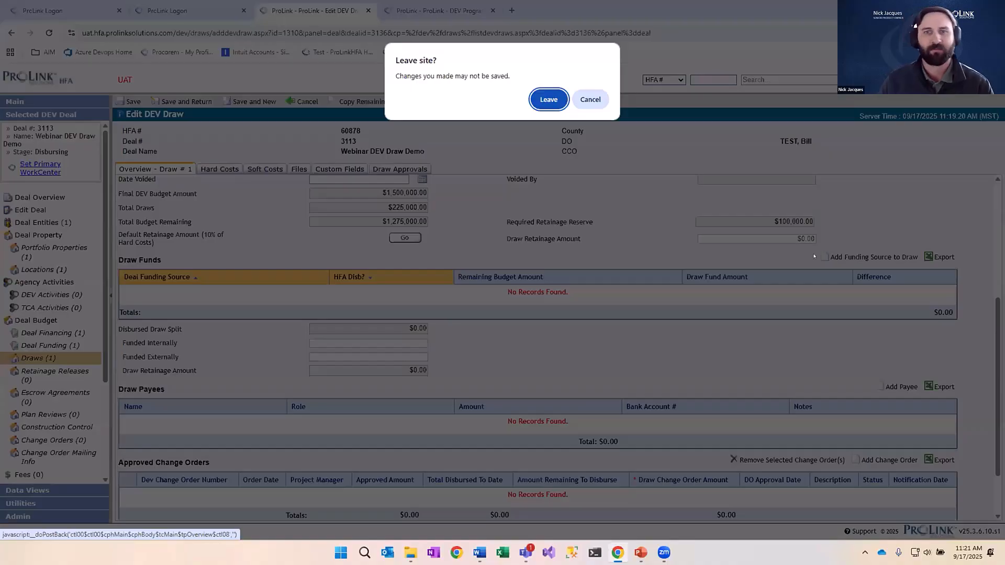
click(589, 100)
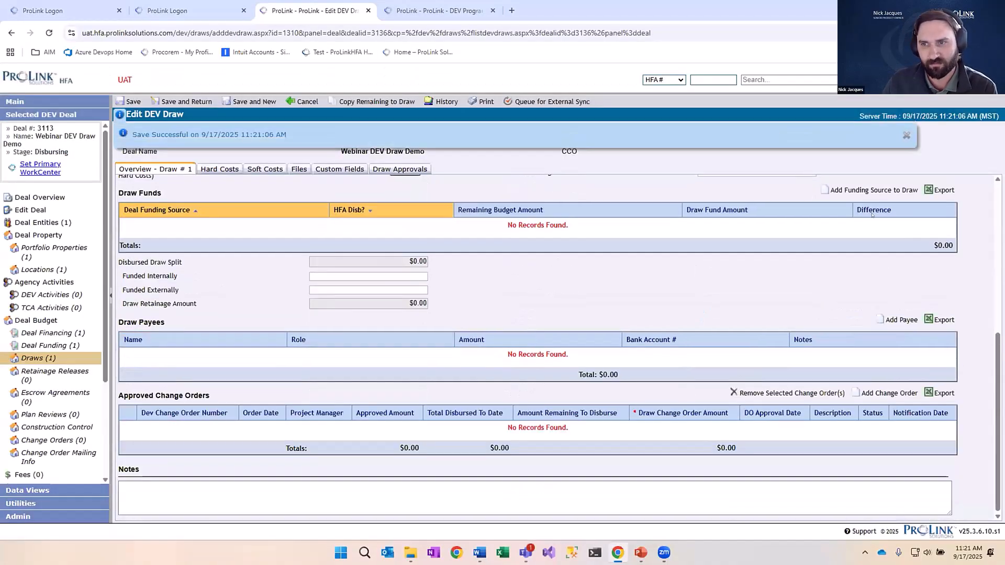
click(848, 190)
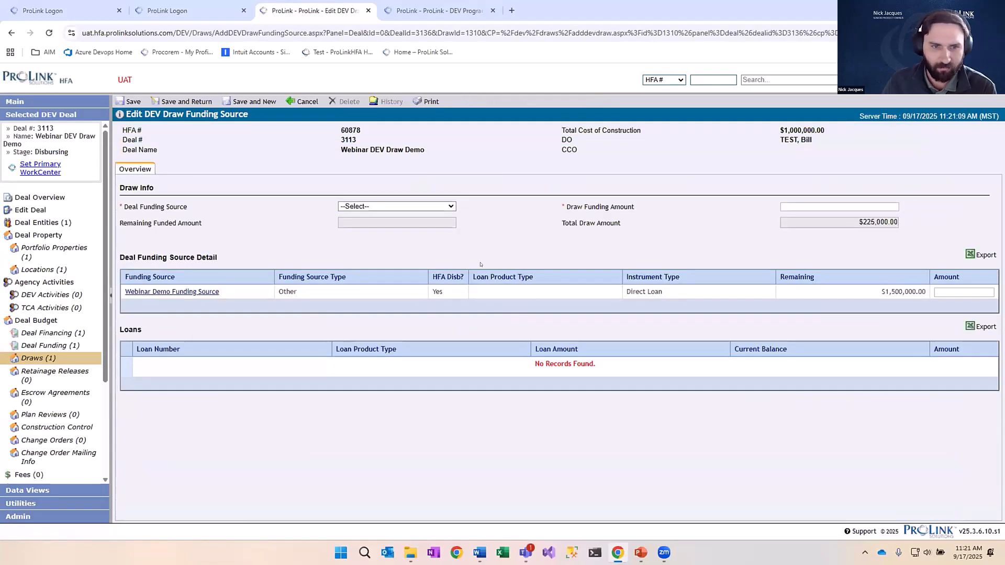
click(437, 208)
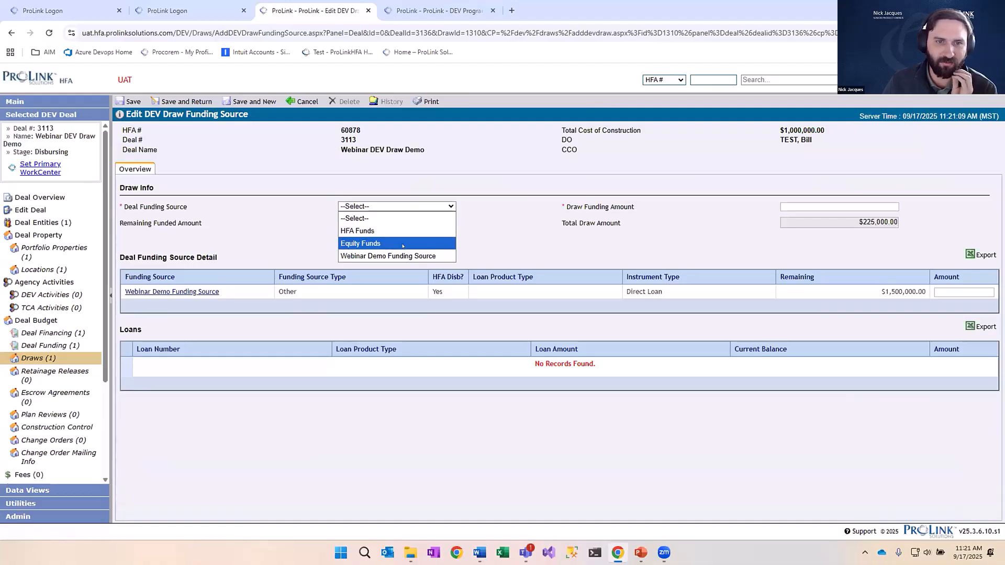
click(507, 243)
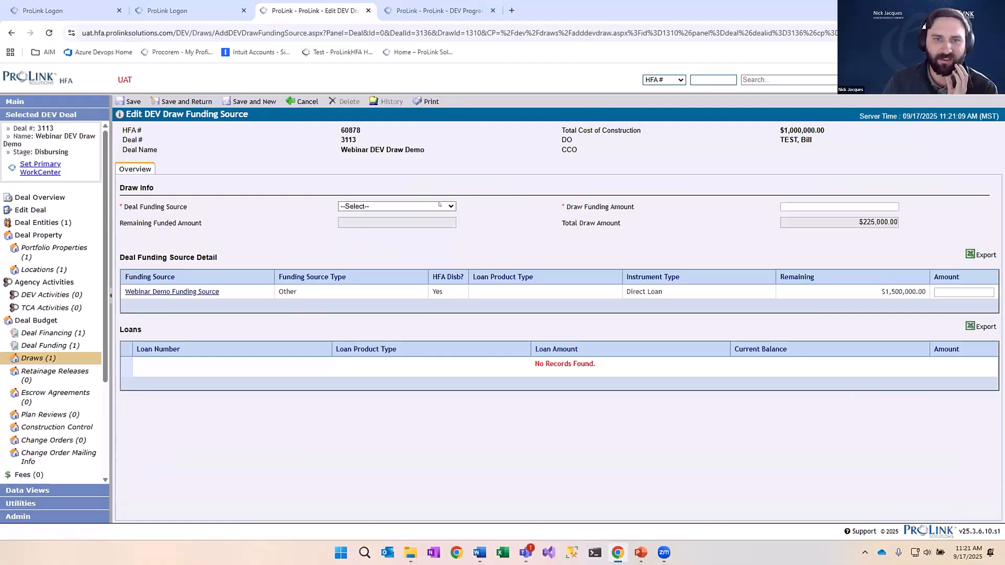
click(438, 206)
click(398, 256)
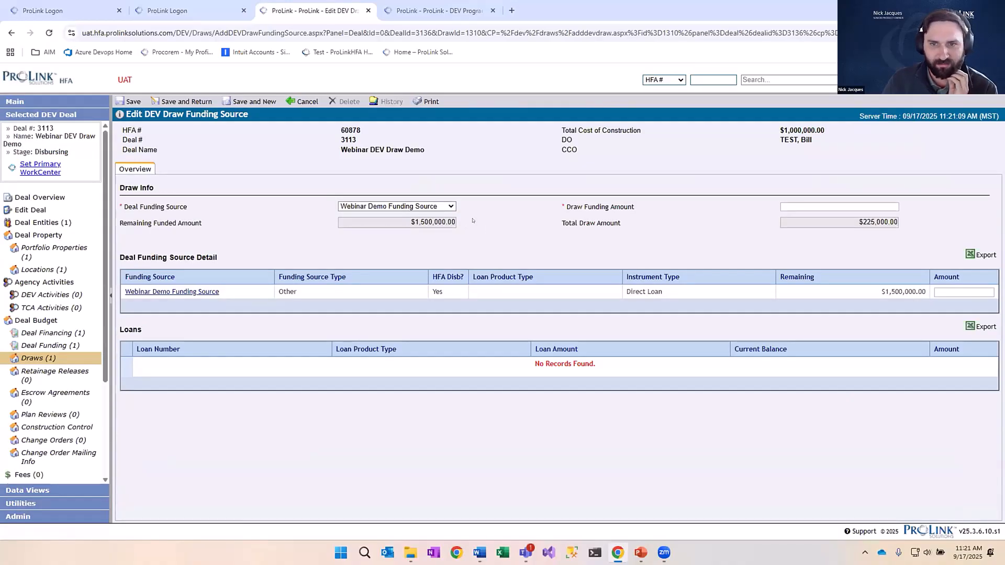
Set the draw funding amount to $225,000.00 so that it matches the total draw amount
drag(873, 222, 900, 223)
click(885, 222)
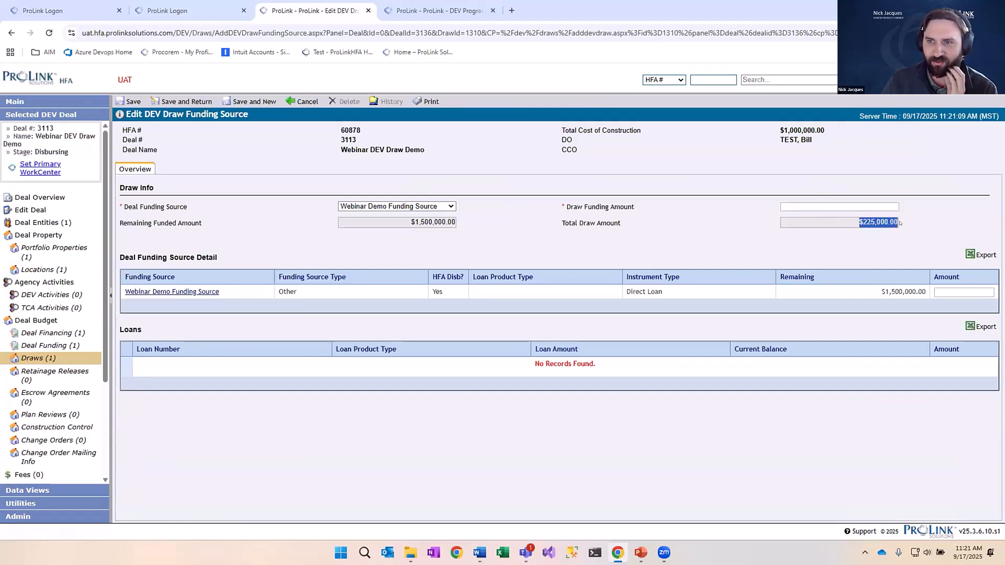
click(859, 206)
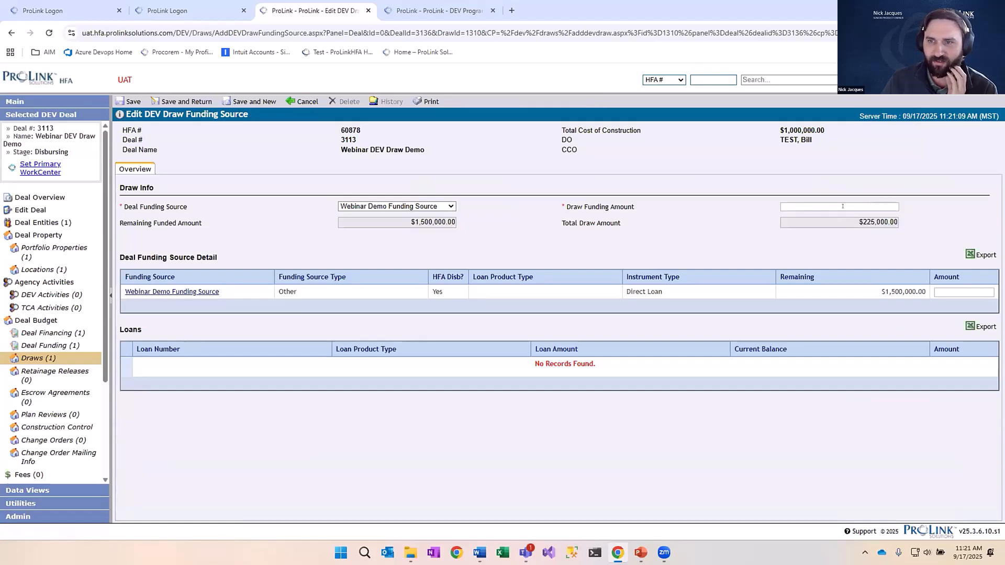
click(672, 206)
click(873, 207)
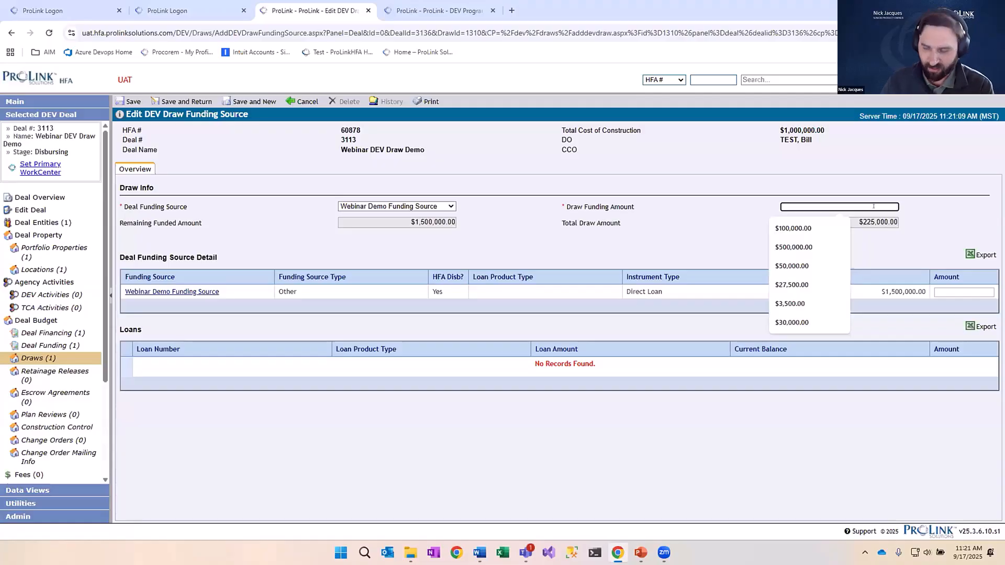
text(22)
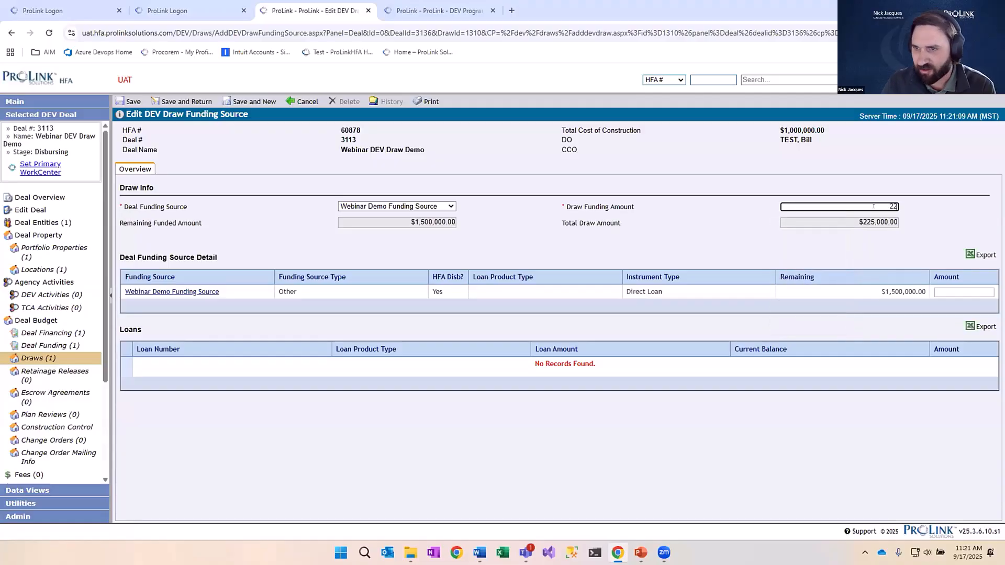
text(5,0)
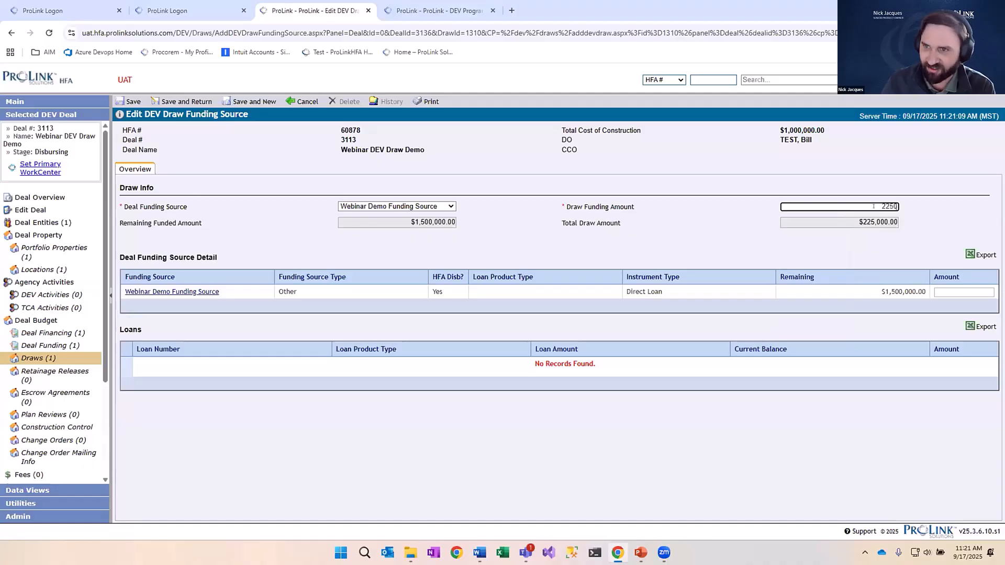
text(00)
click(891, 222)
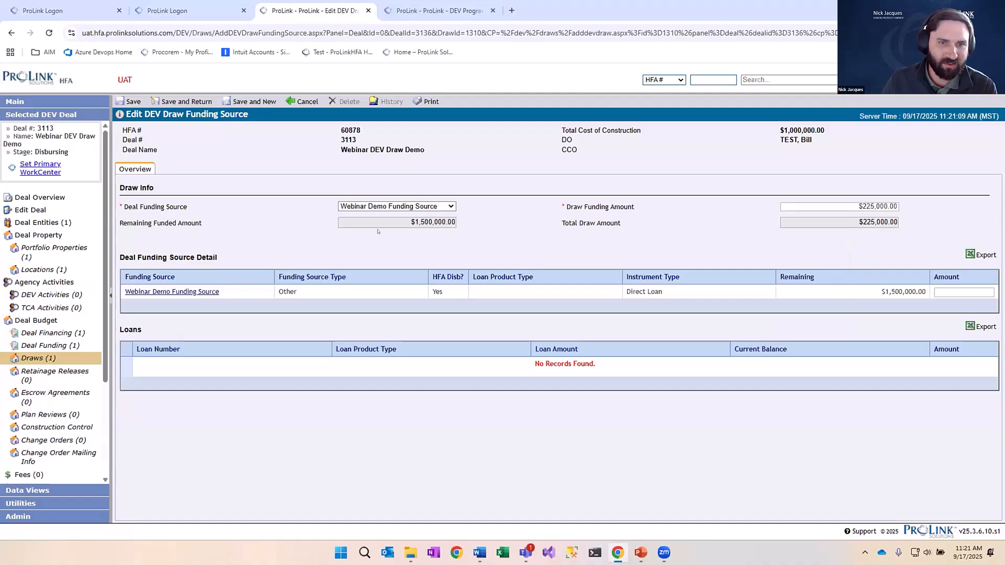
Allocate $225,000.00 to the Webinar Demo Funding Source in the deal funding source detail
drag(625, 222, 562, 224)
drag(221, 259, 155, 258)
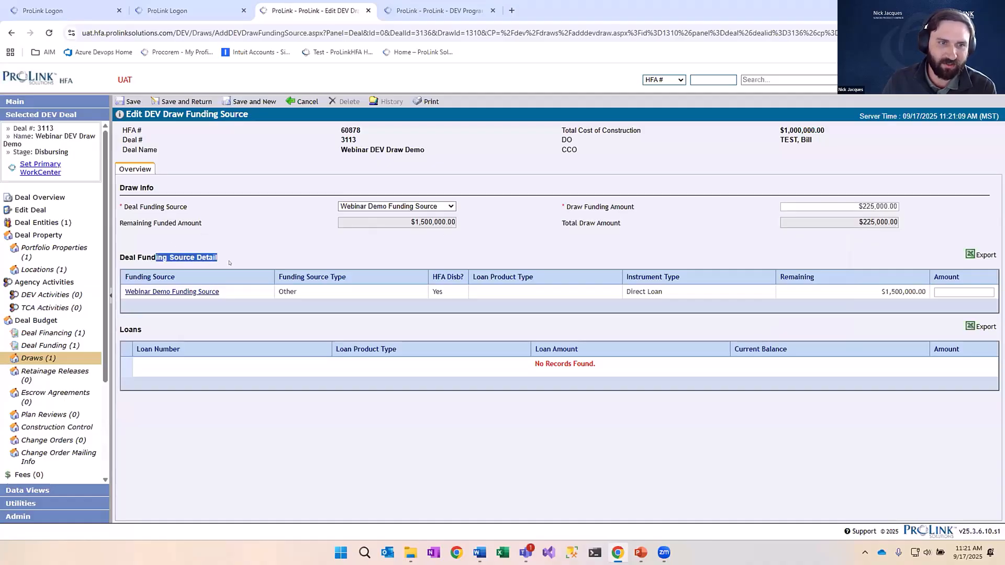
click(294, 262)
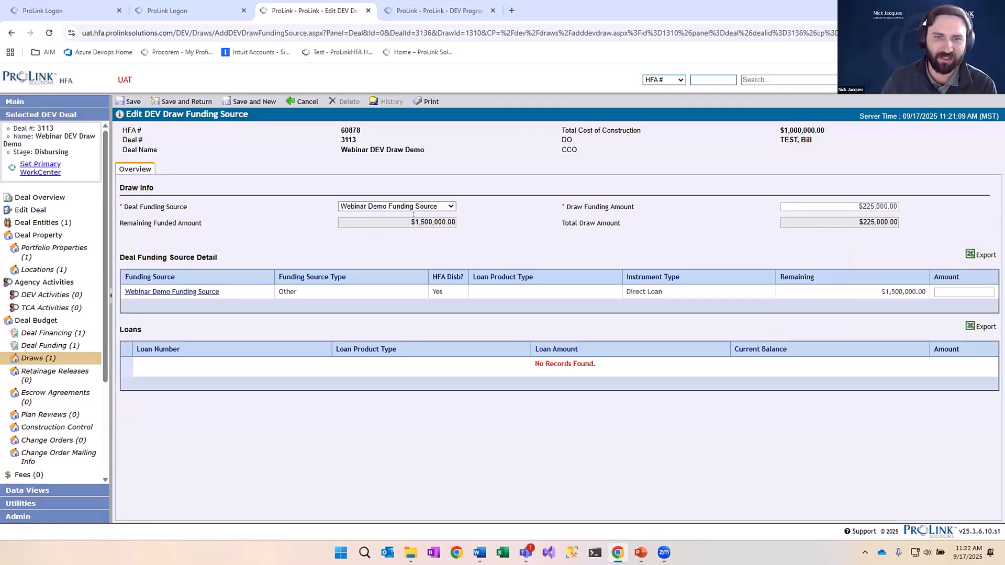
click(847, 209)
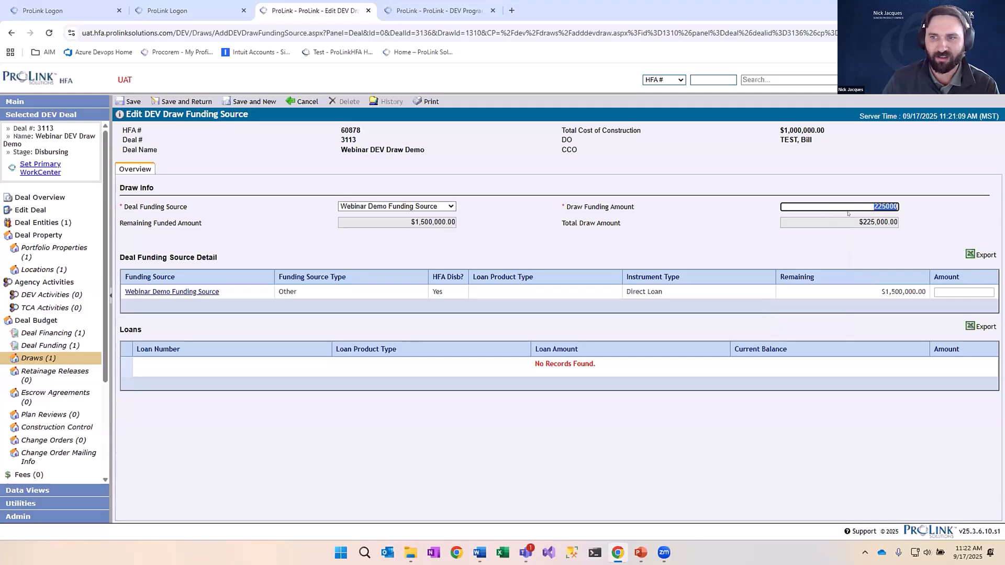
click(647, 330)
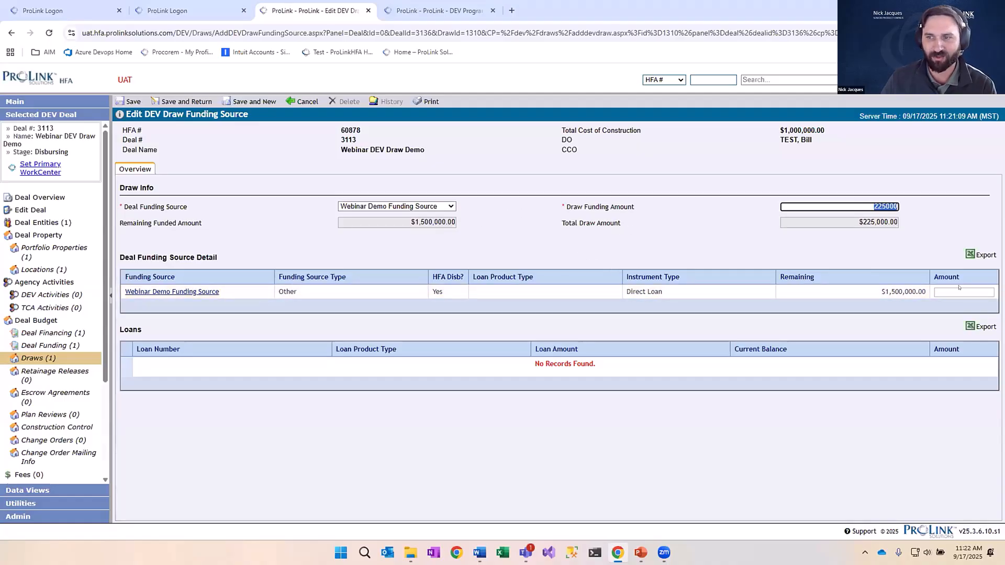
click(943, 293)
text(22)
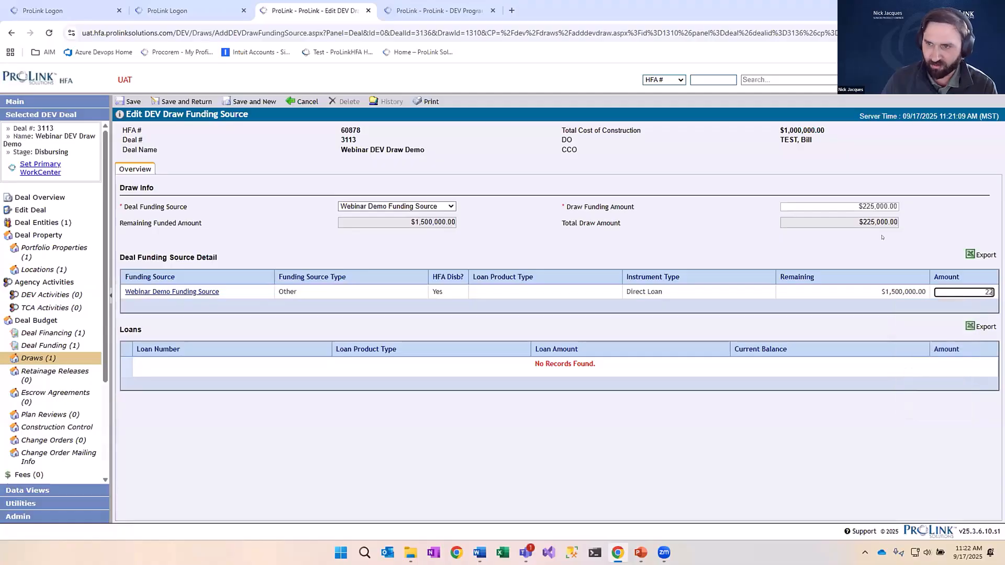
text(5000)
click(842, 255)
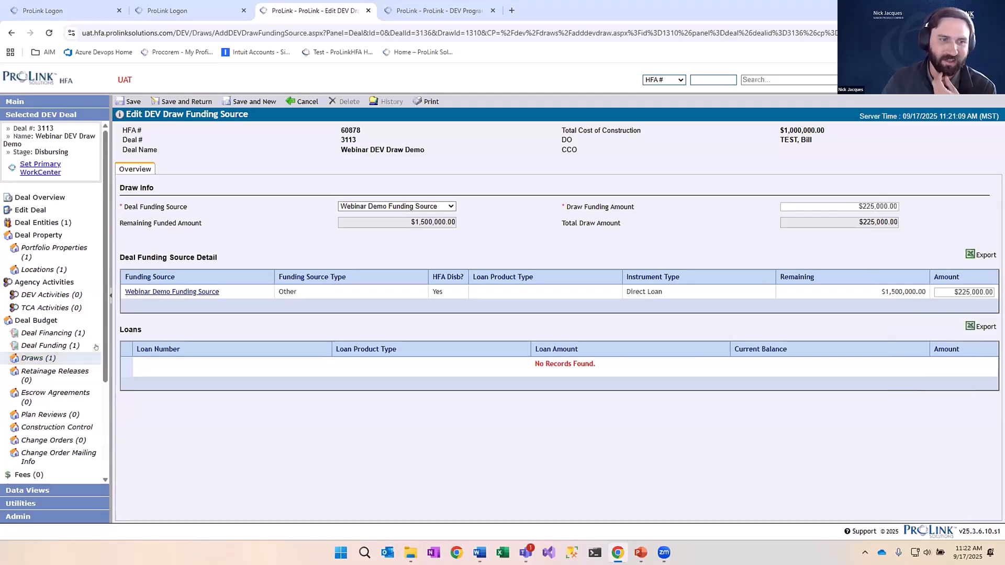
Save the draw funding source and return to the draw
scroll(103, 339, down, 3)
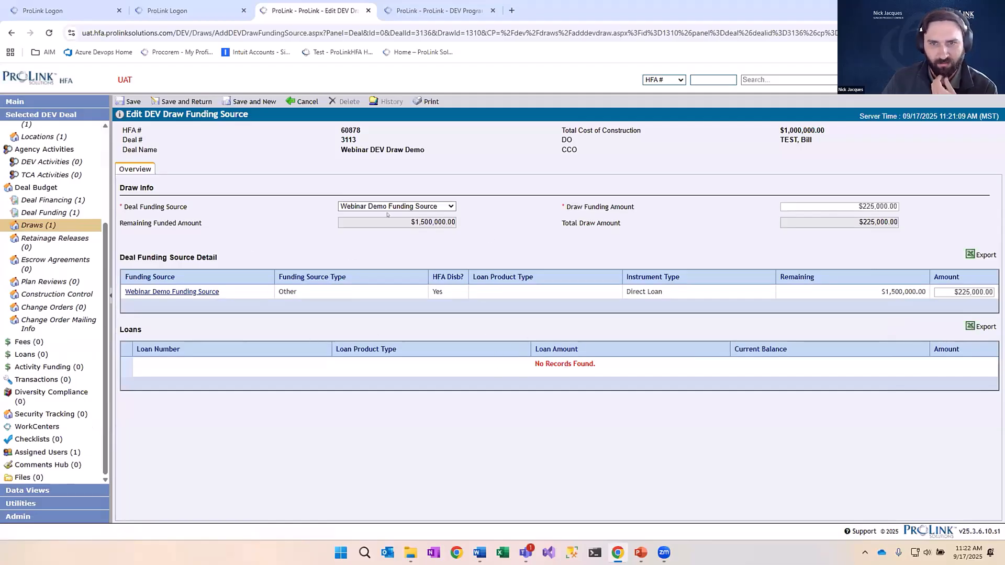
click(129, 101)
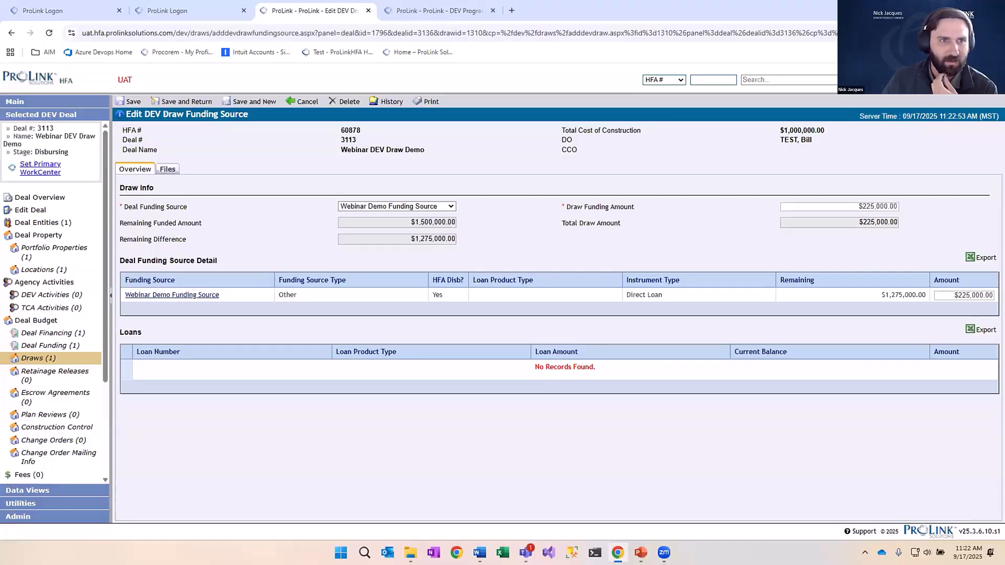
click(175, 101)
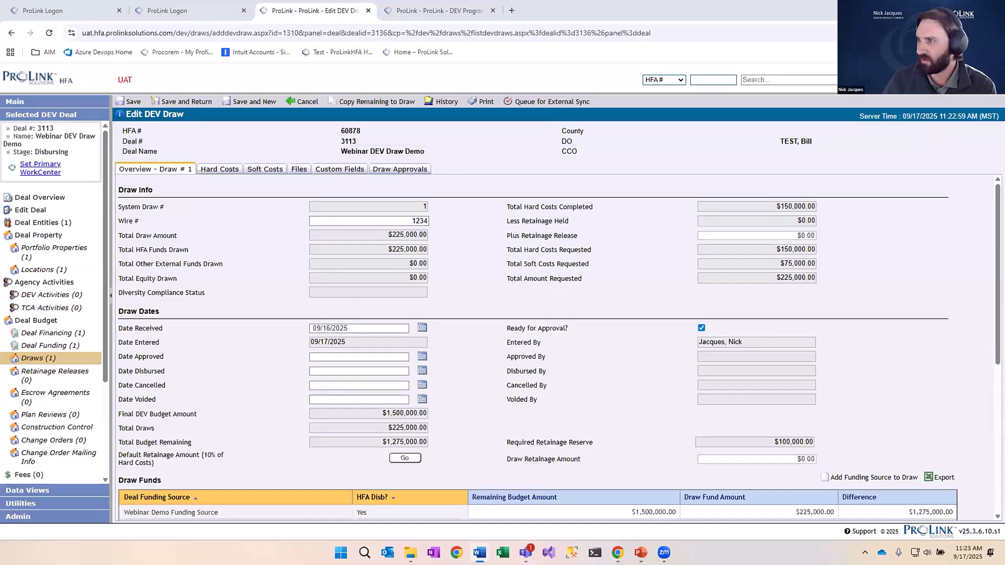
Set the draw's approved date to 09/17/2025 and save the draw
scroll(580, 288, down, 5)
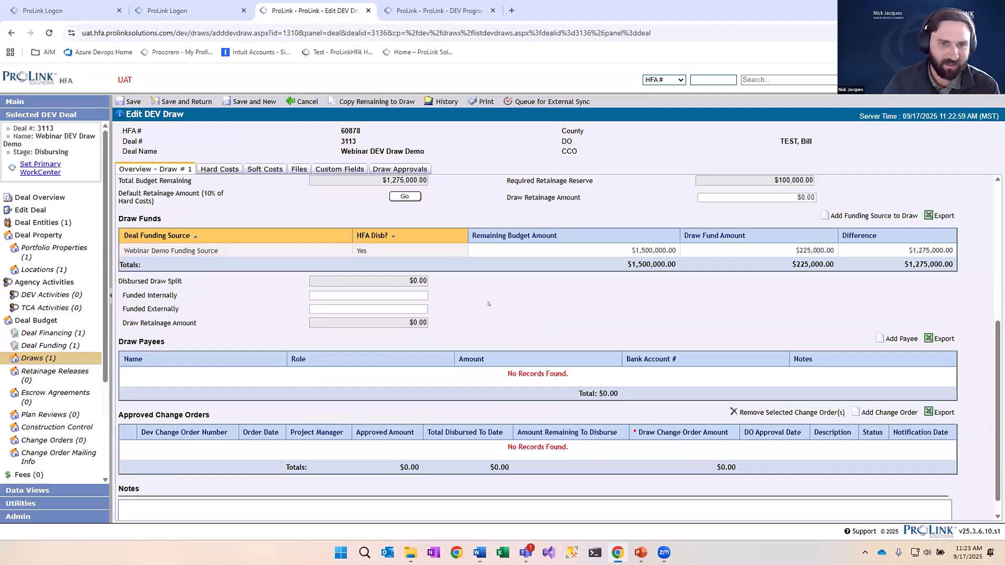
scroll(474, 299, up, 4)
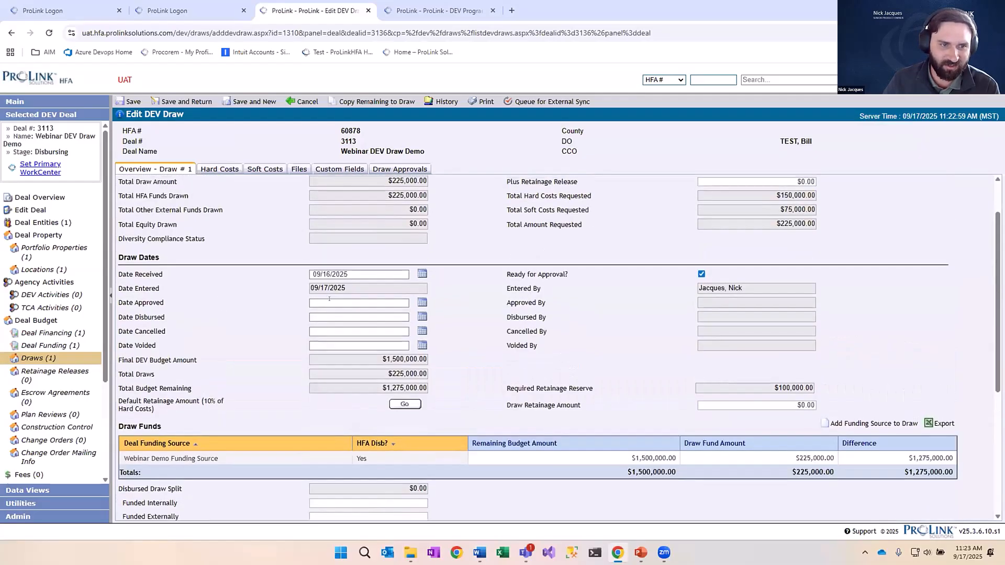
click(422, 304)
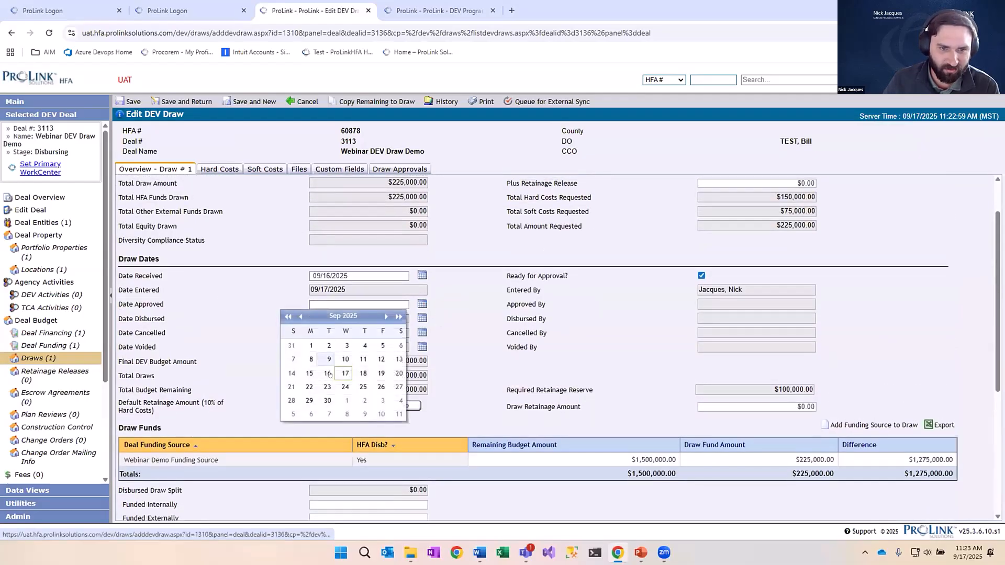
click(346, 373)
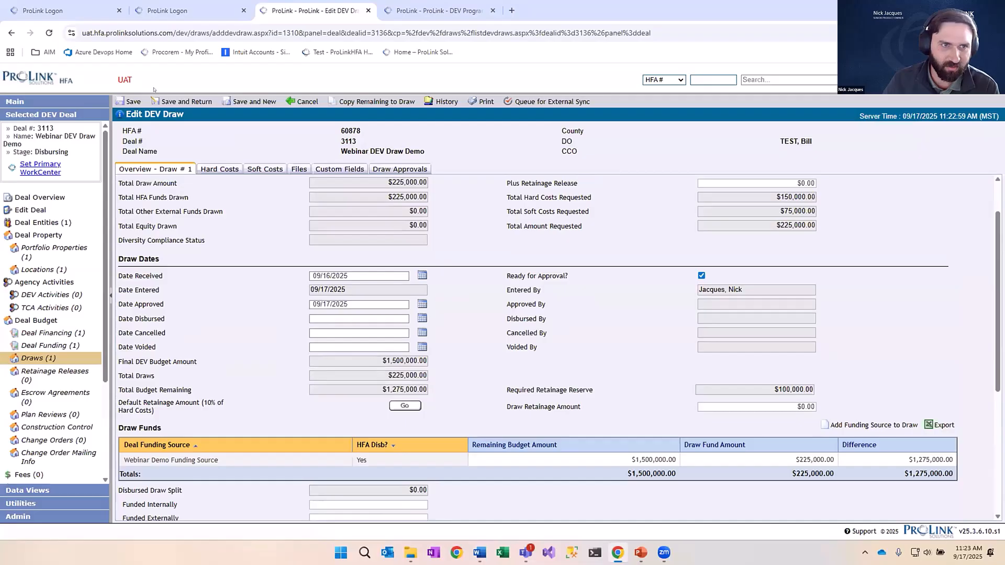
click(127, 101)
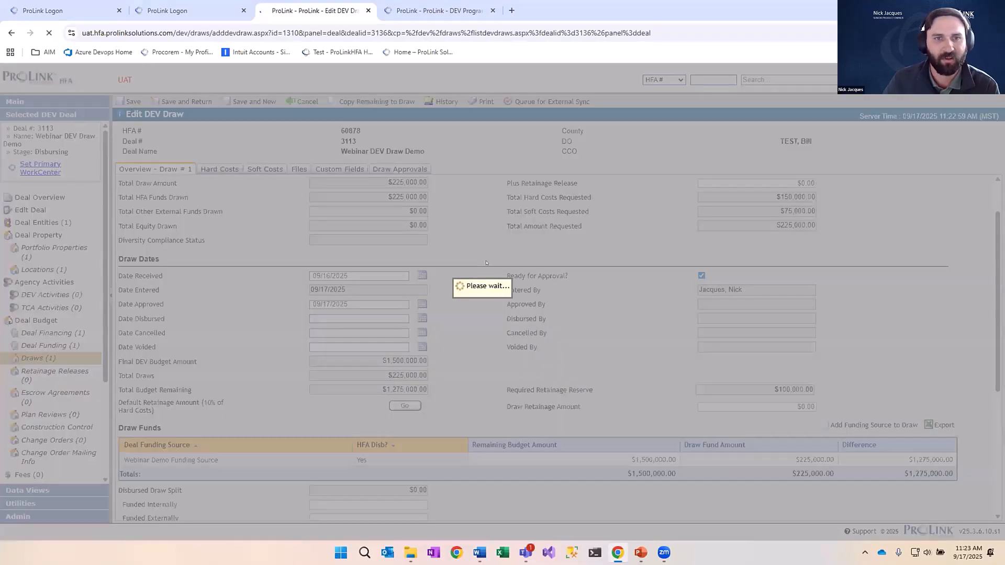
Set the draw's disbursed date to 09/17/2025 and try to save the draw
scroll(422, 266, down, 3)
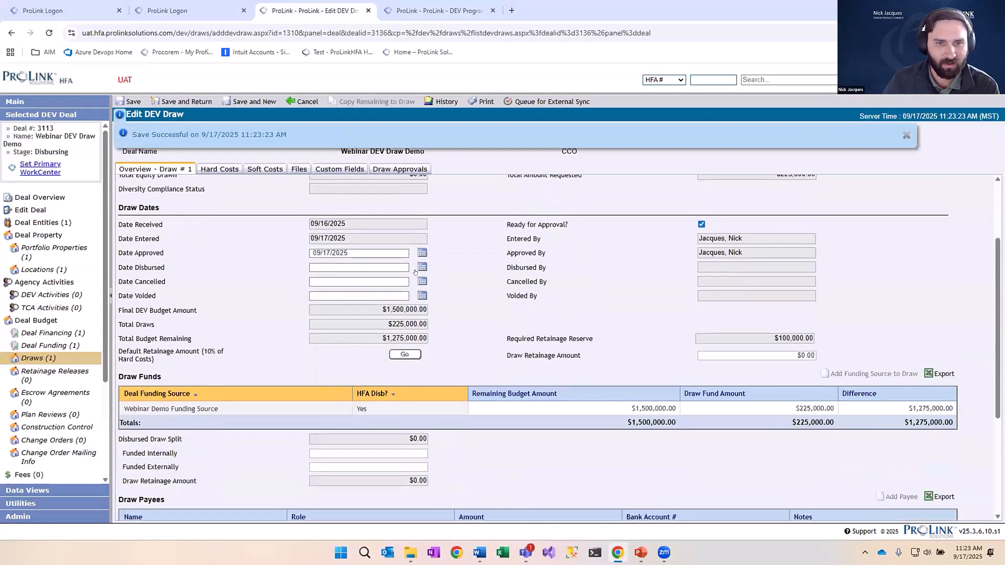
click(422, 266)
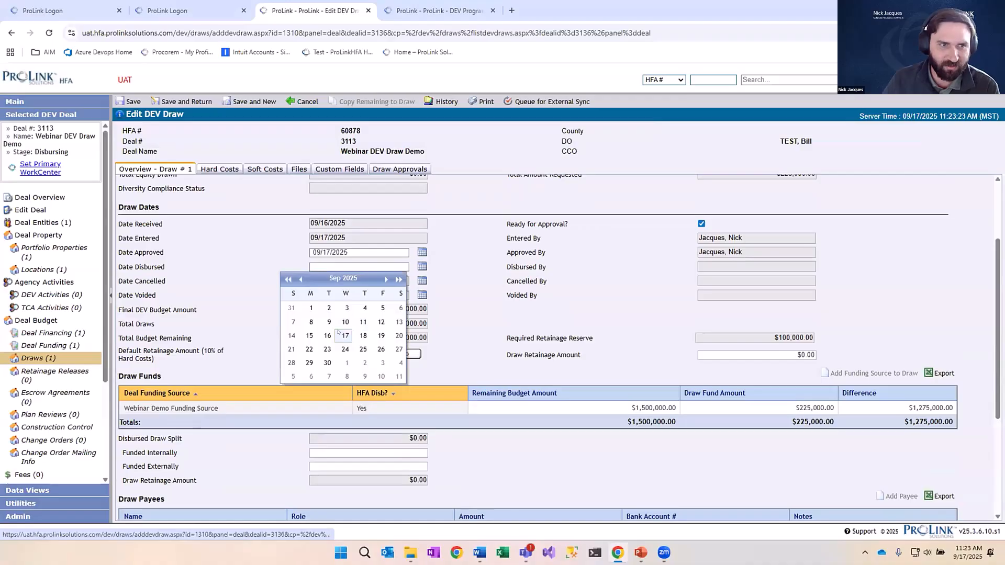
click(361, 336)
click(133, 102)
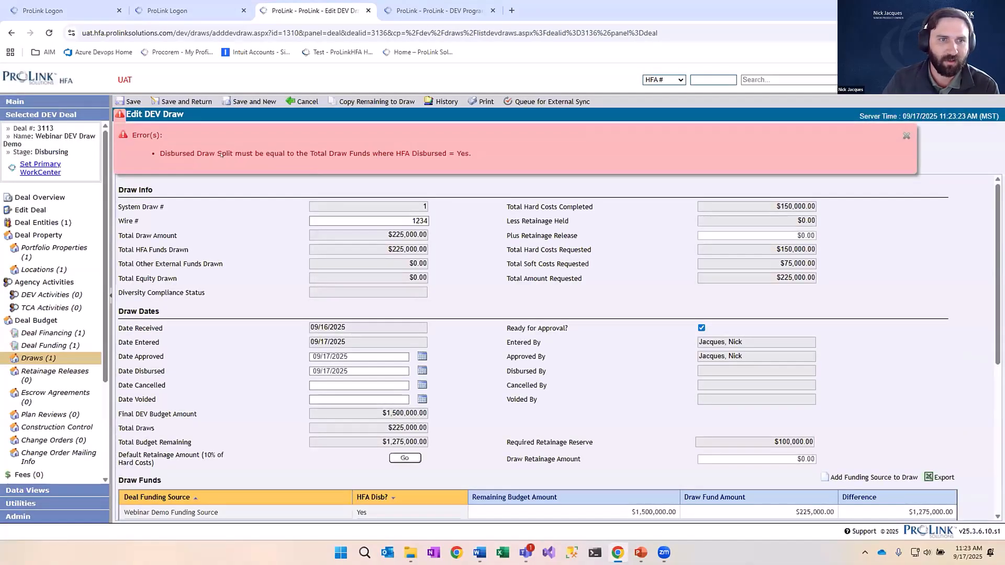
mouse_move(195, 154)
mouse_down()
mouse_move(472, 155)
mouse_move(158, 154)
mouse_up()
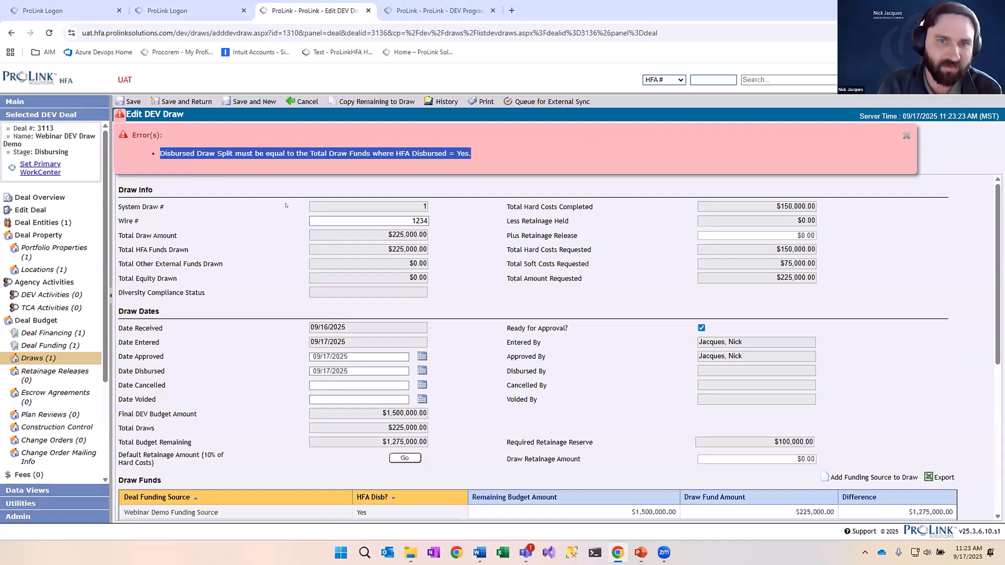
click(255, 322)
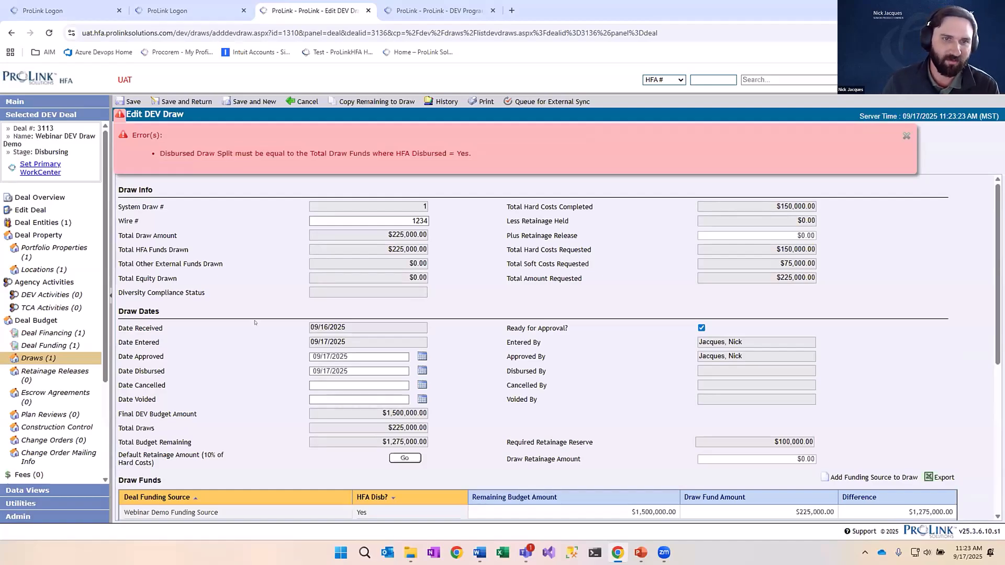
click(906, 136)
Set the internally funded amount of the disbursed draw split to $225,000.00 and save the draw
scroll(388, 265, down, 5)
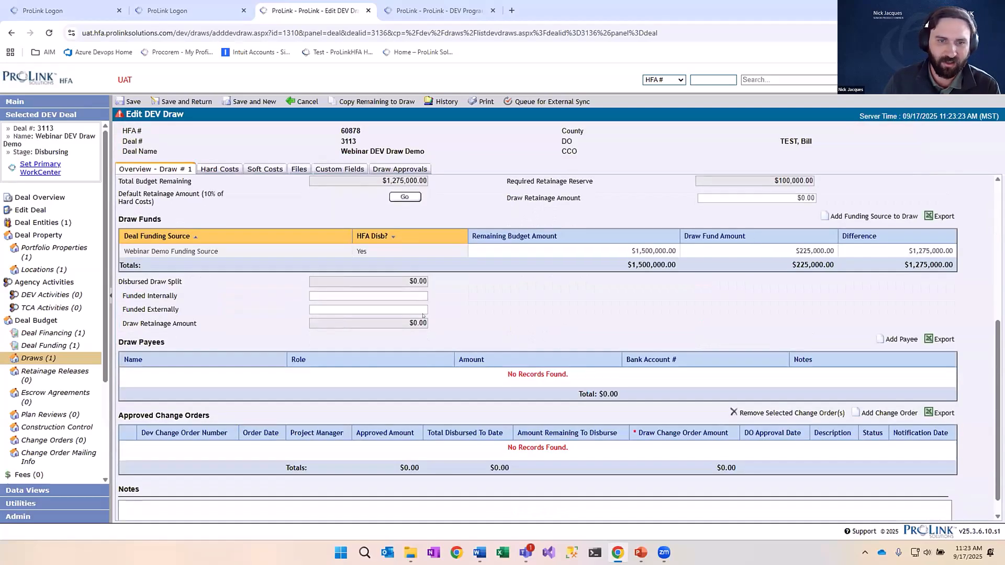
click(388, 276)
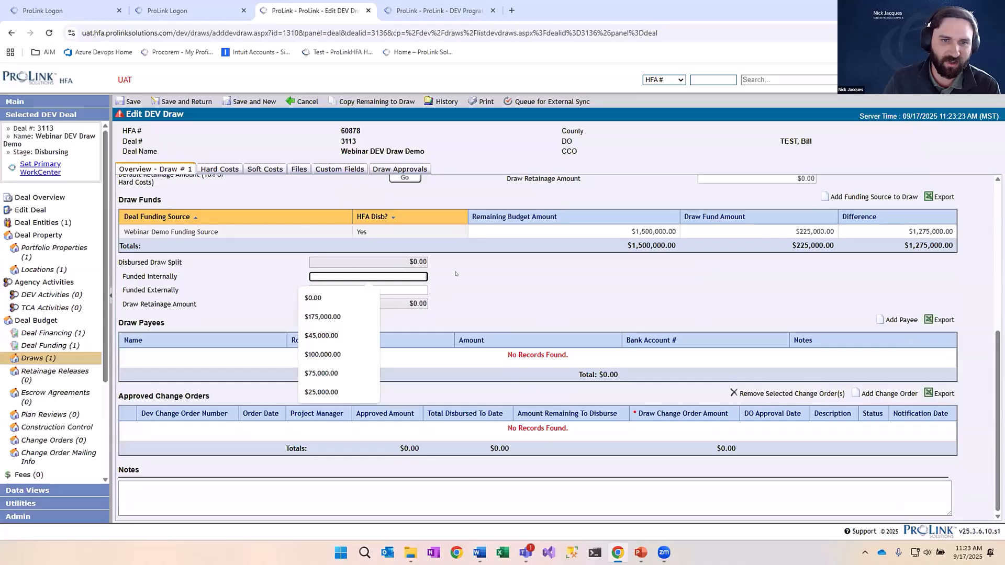
click(166, 272)
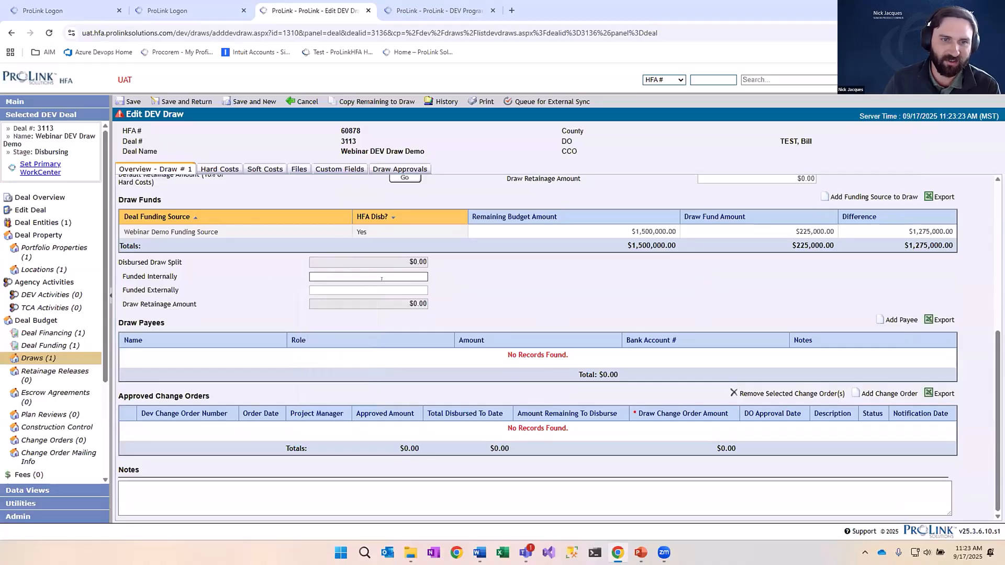
click(407, 278)
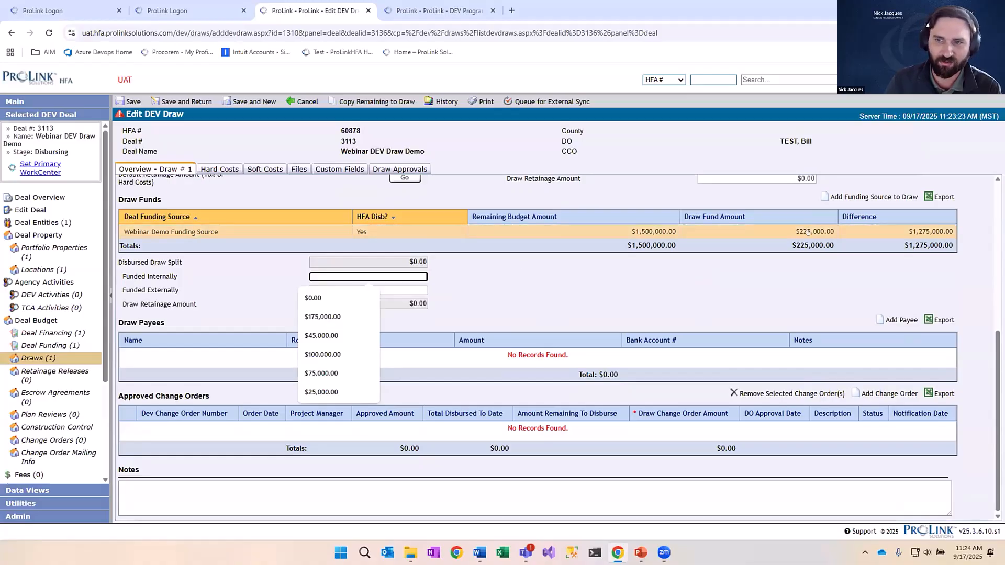
click(395, 278)
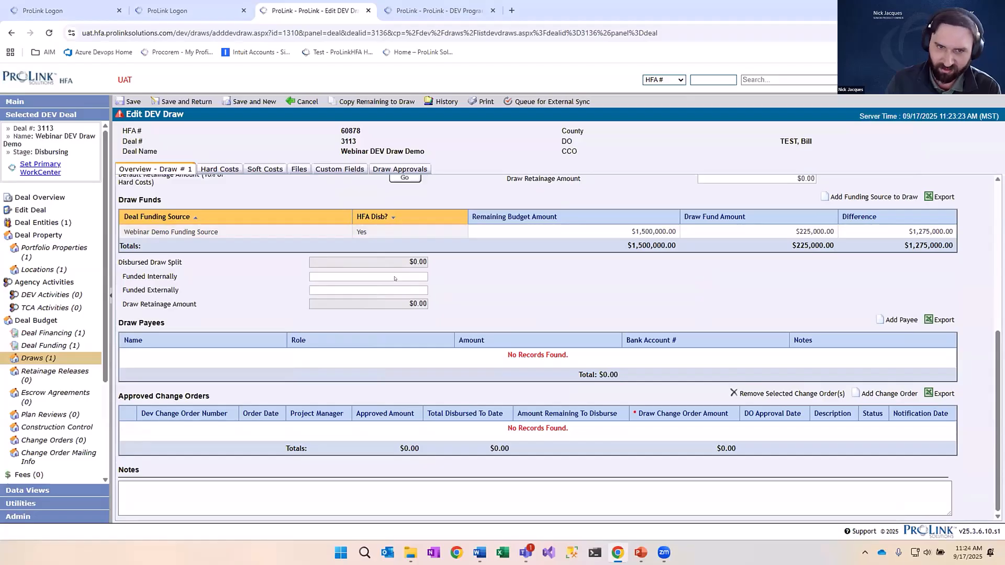
click(407, 273)
text(22)
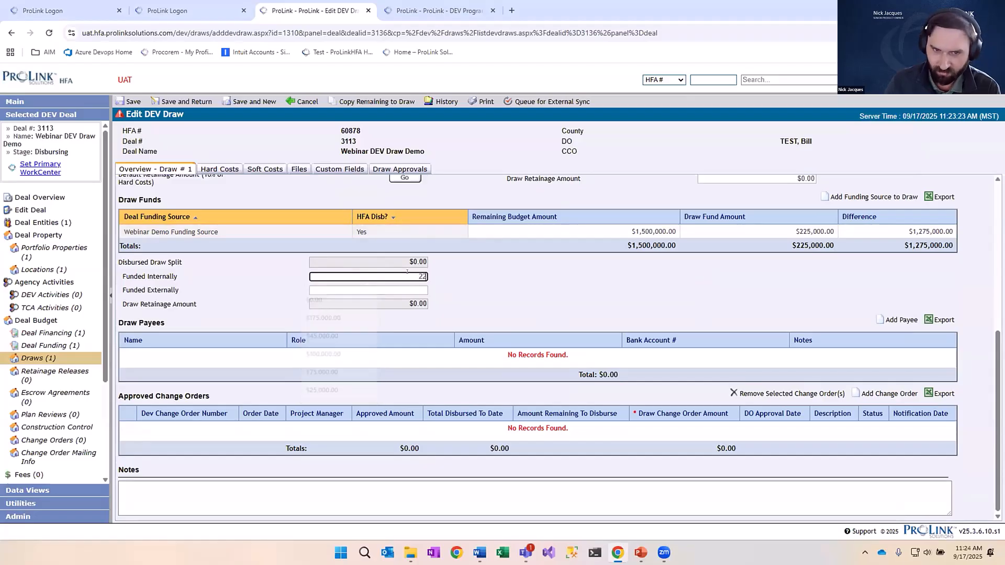
text(5000)
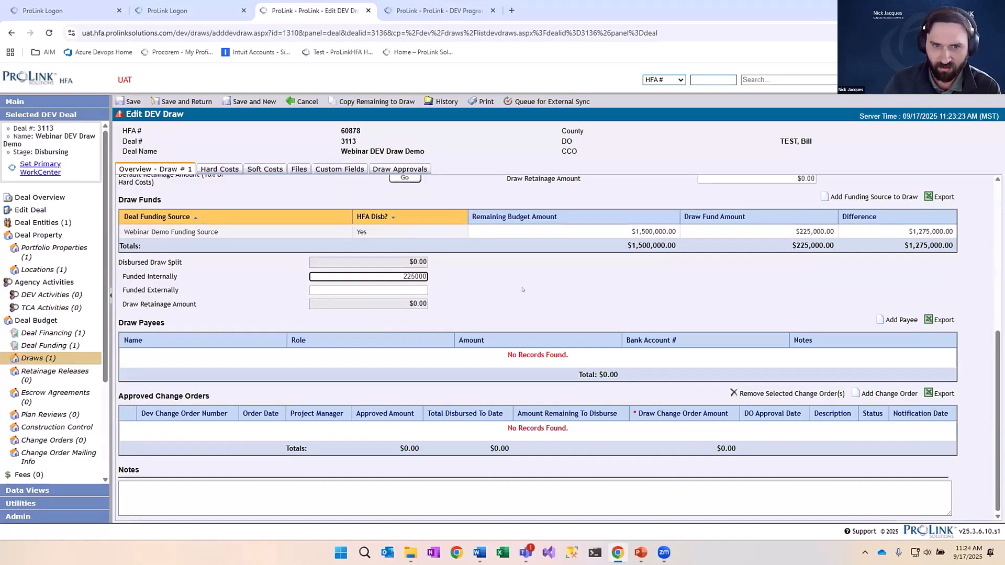
click(523, 289)
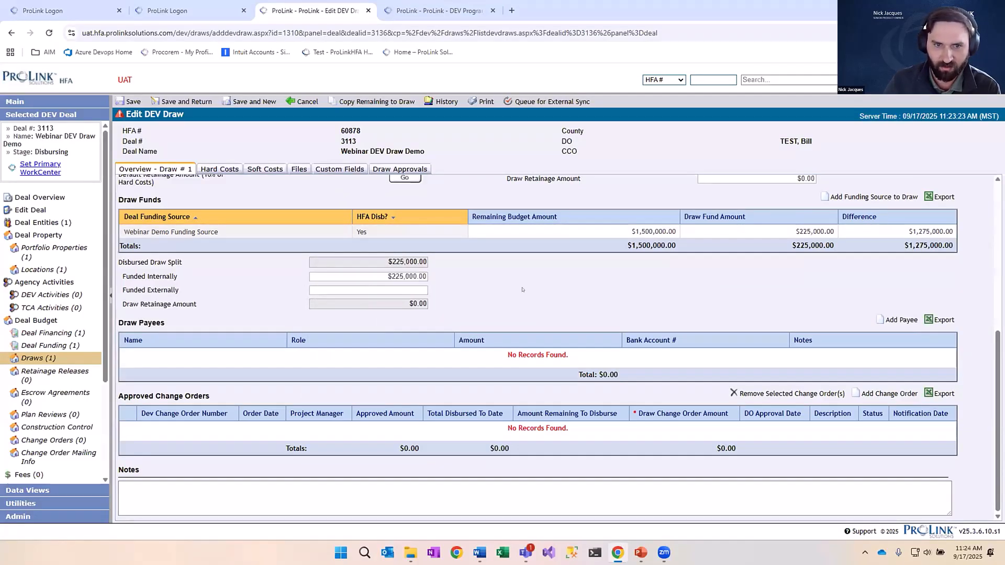
click(130, 102)
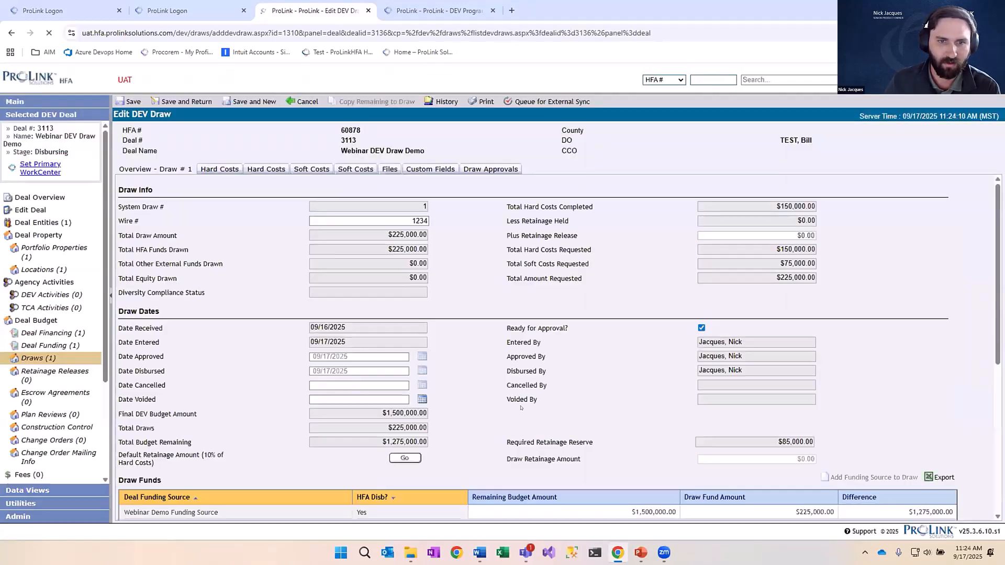
scroll(539, 399, down, 5)
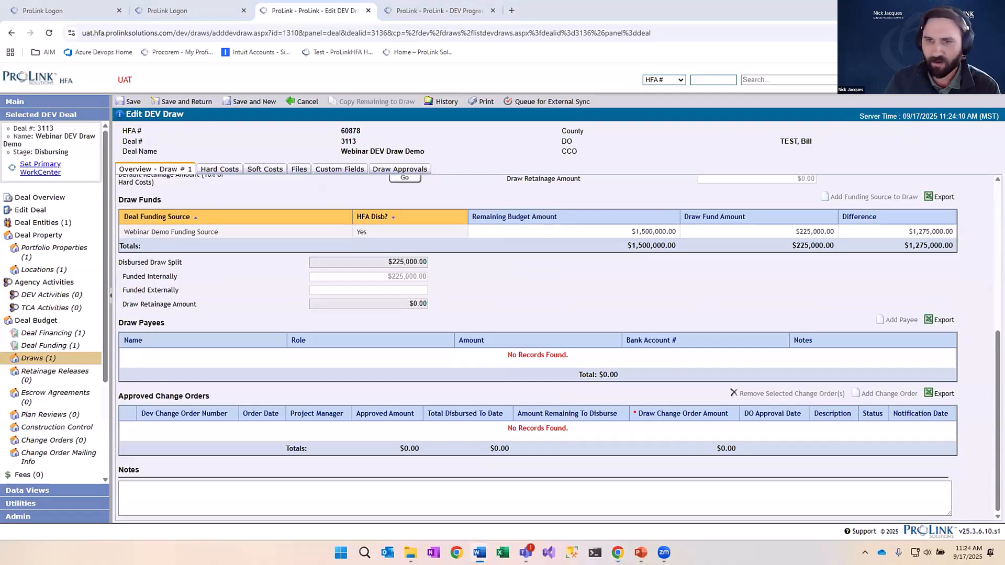
Review the disbursed draw's totals, dates, funding source and payee section
scroll(520, 273, up, 5)
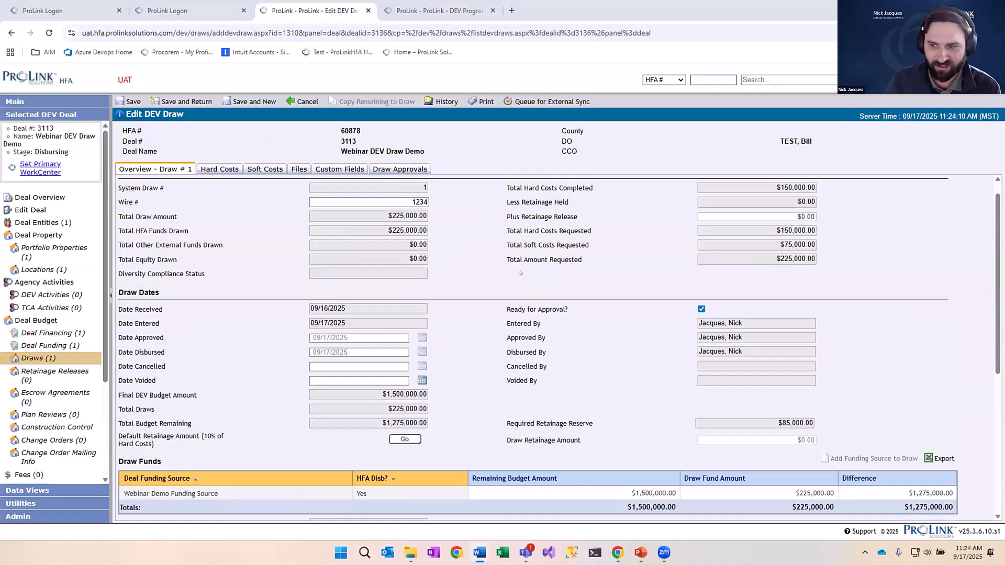
scroll(520, 273, down, 4)
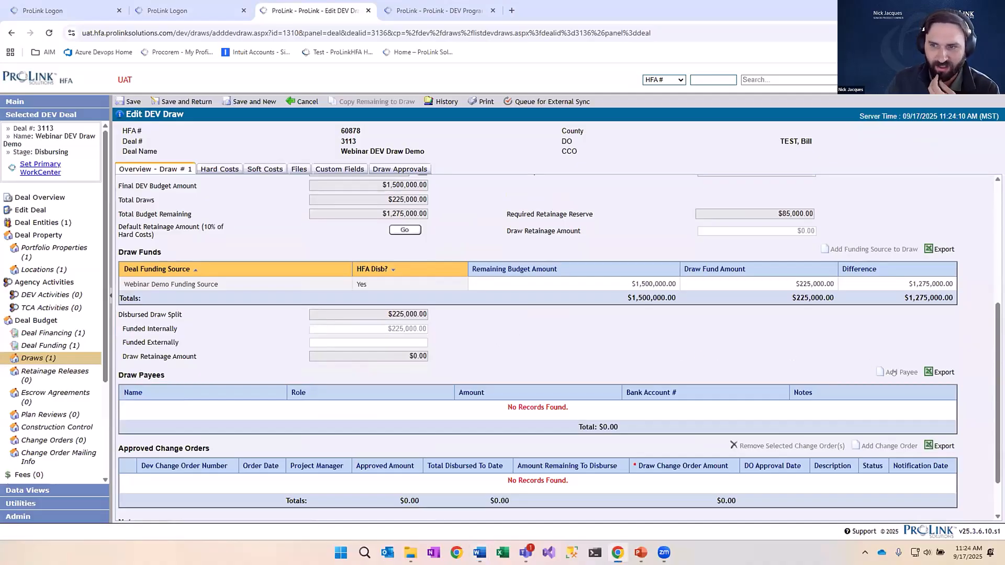
scroll(580, 330, up, 5)
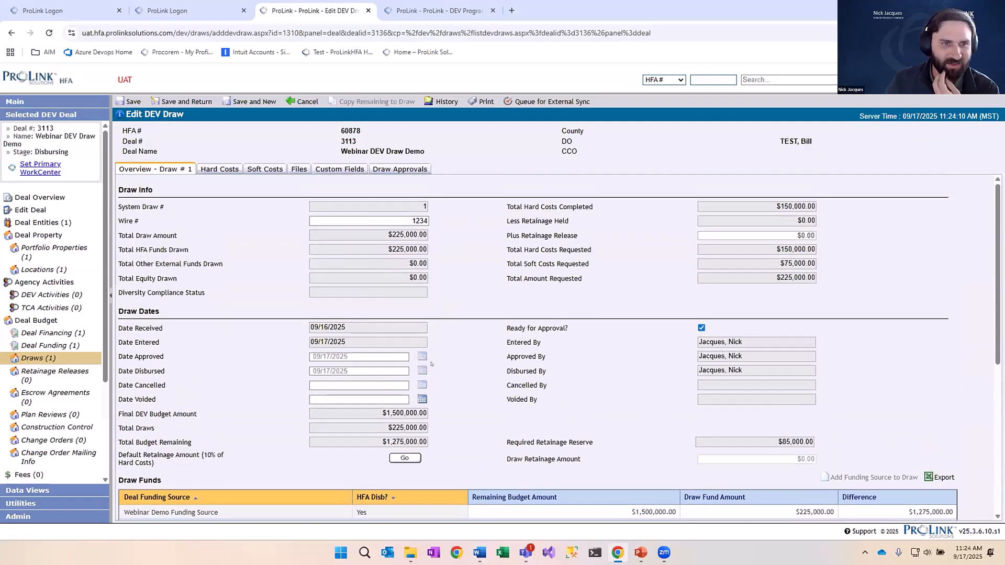
scroll(487, 374, down, 5)
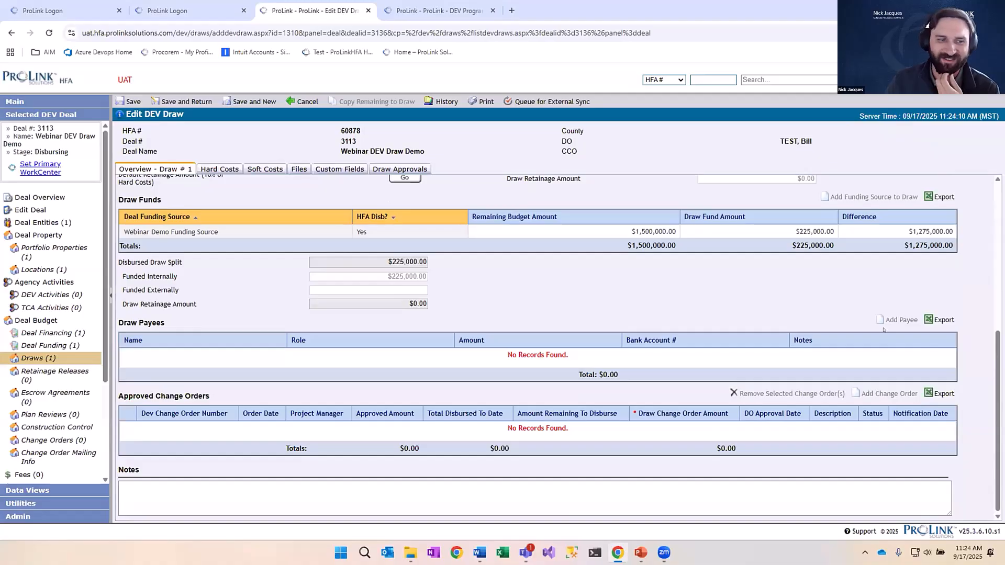
Leave the disbursed draw, start a new draw and enter 80000 as the Carpets hard cost draw amount
click(190, 103)
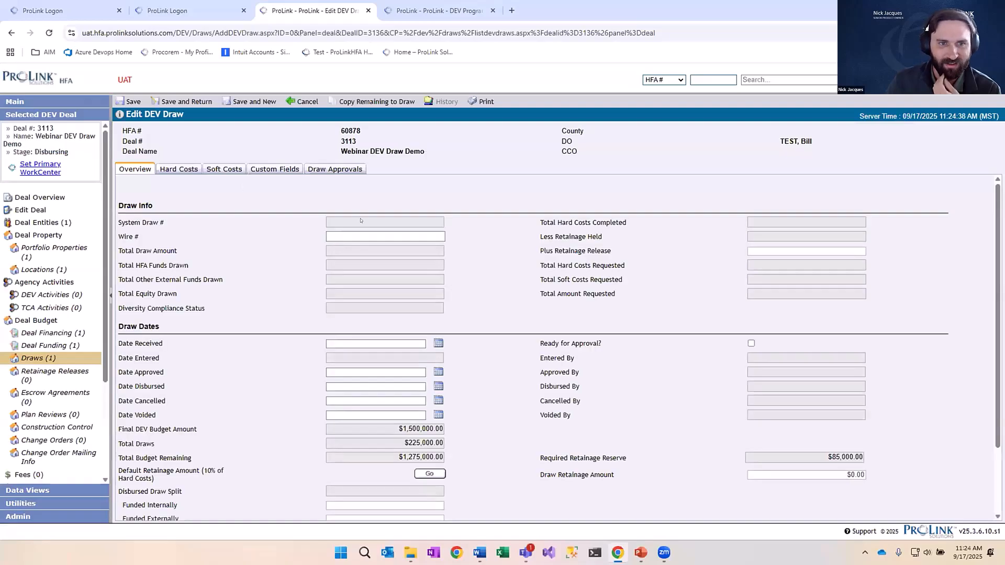
click(173, 169)
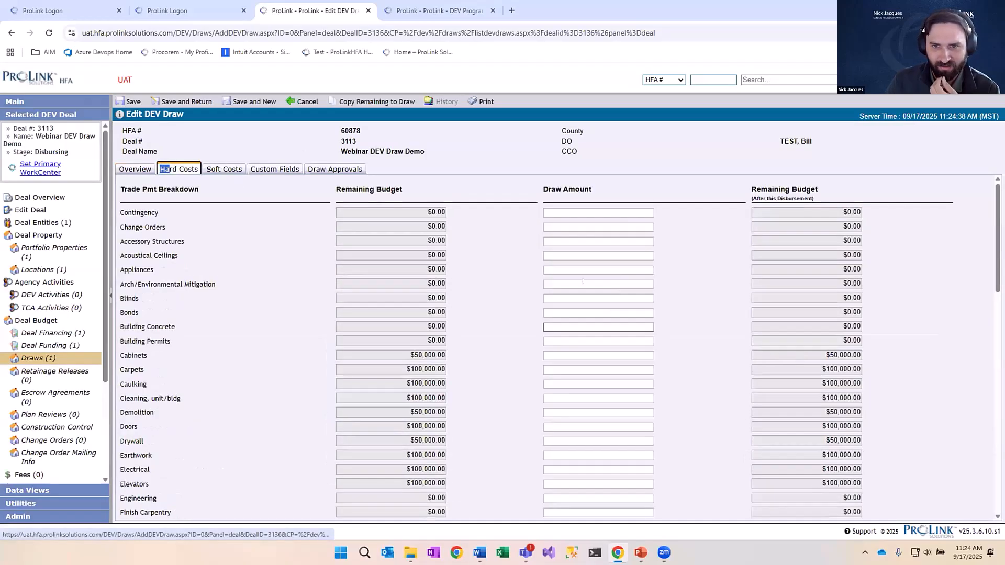
click(598, 370)
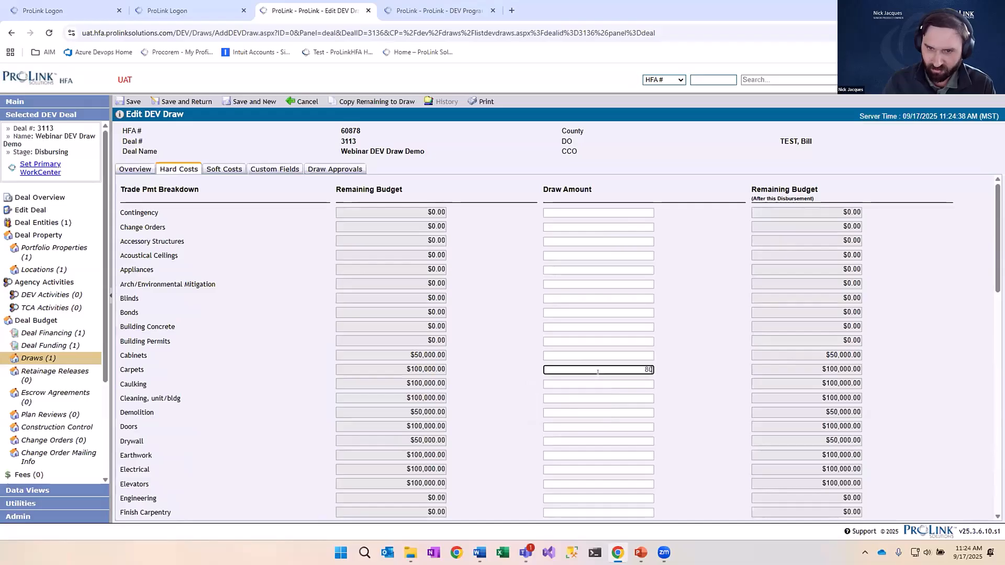
text(80000)
key(Return)
scroll(523, 361, down, 5)
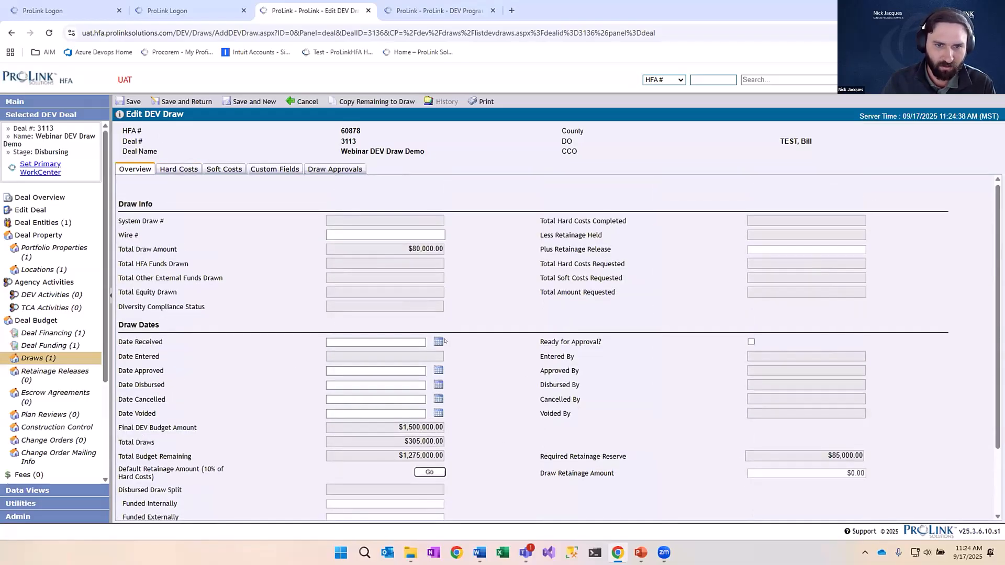
Set the new draw's received date to 09/17/2025, save it and return to the draws list
click(438, 342)
click(358, 413)
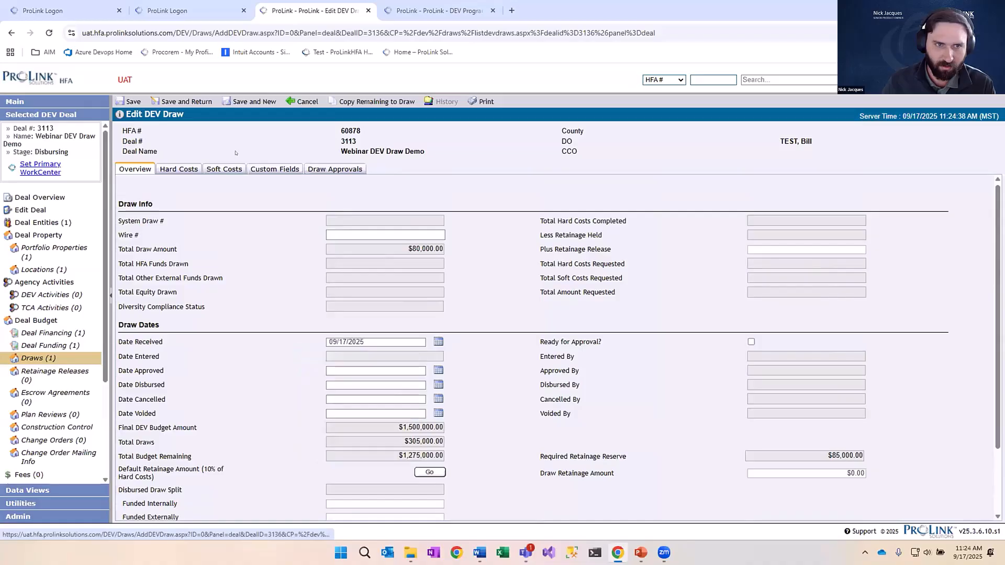
click(170, 102)
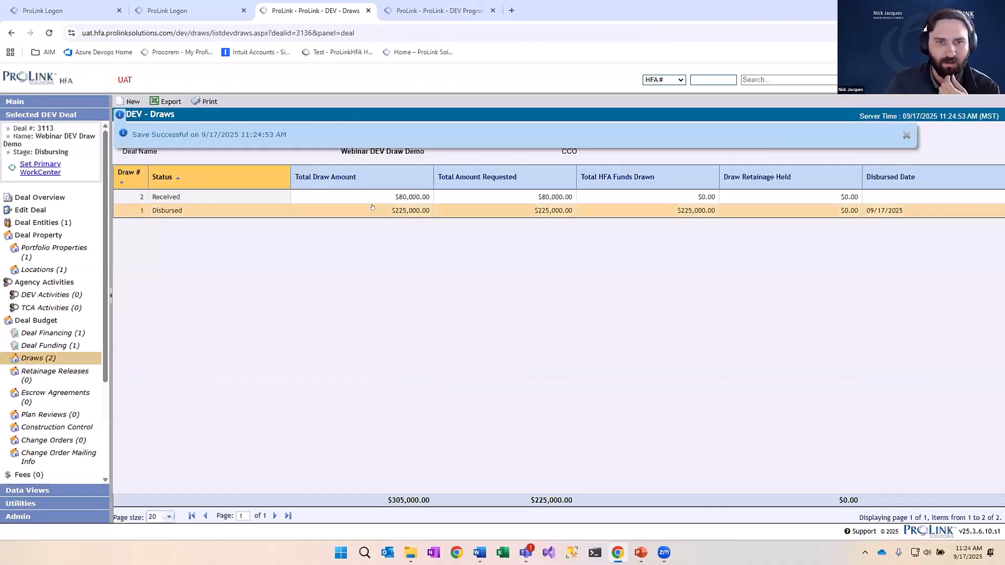
Open draw 2, start a new payee to examine its amount, payment instruction and special handling fields, and cancel it
double_click(380, 200)
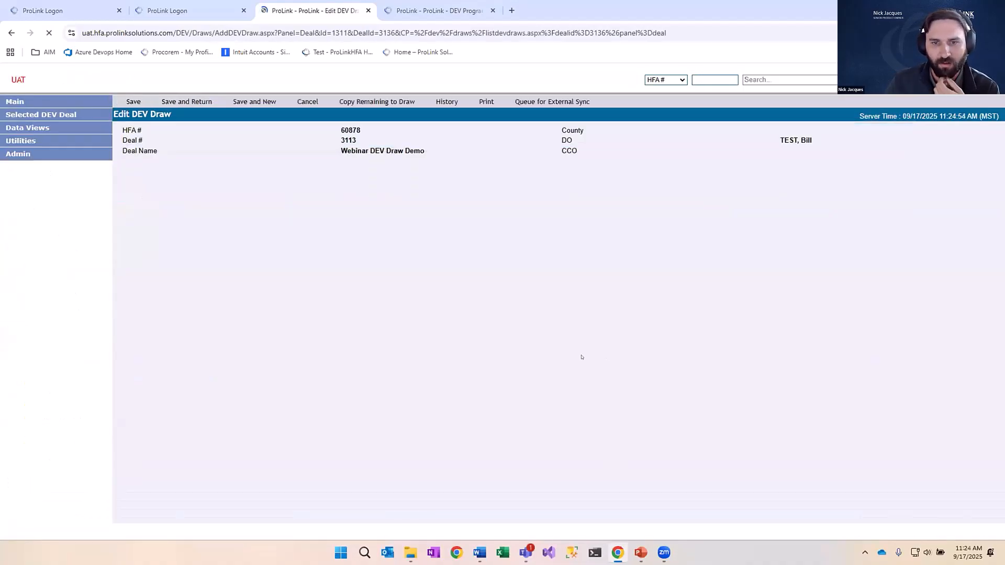
scroll(707, 473, down, 5)
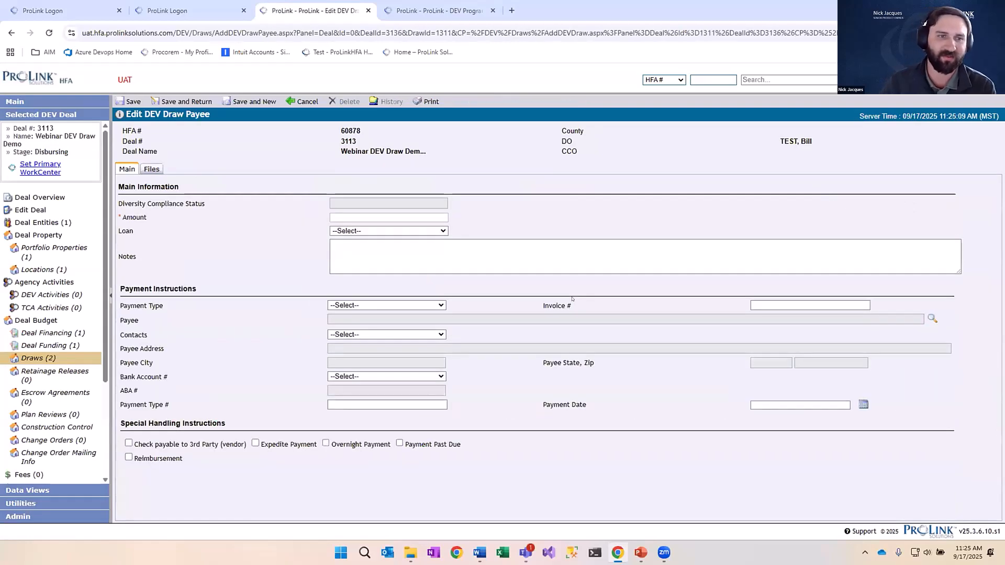
click(433, 213)
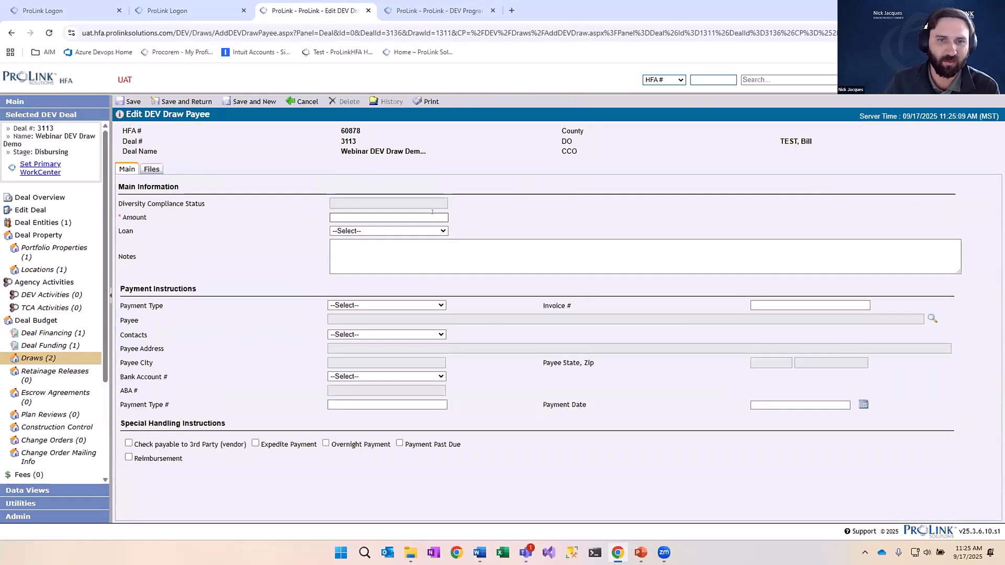
click(413, 305)
click(599, 313)
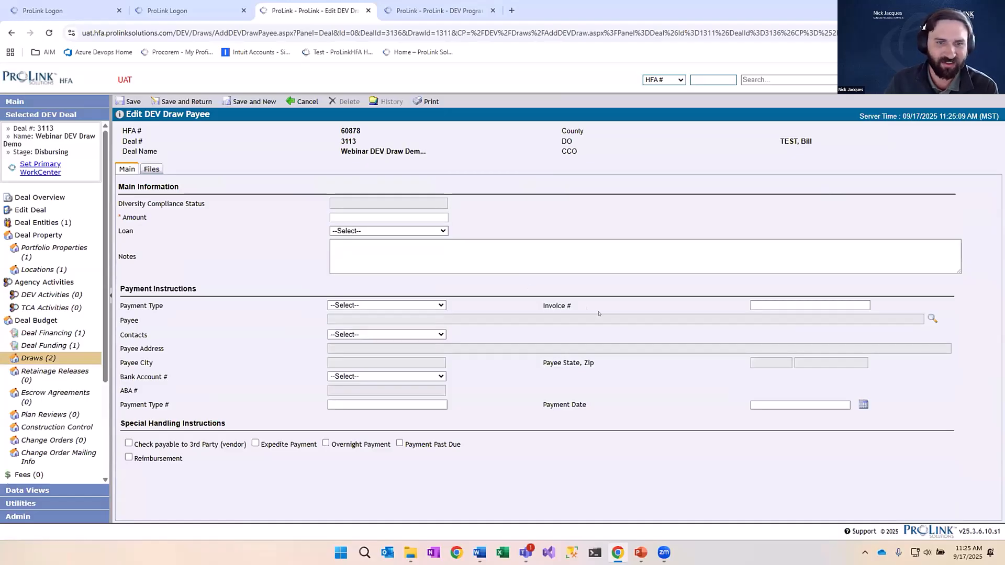
drag(545, 305, 605, 308)
double_click(730, 312)
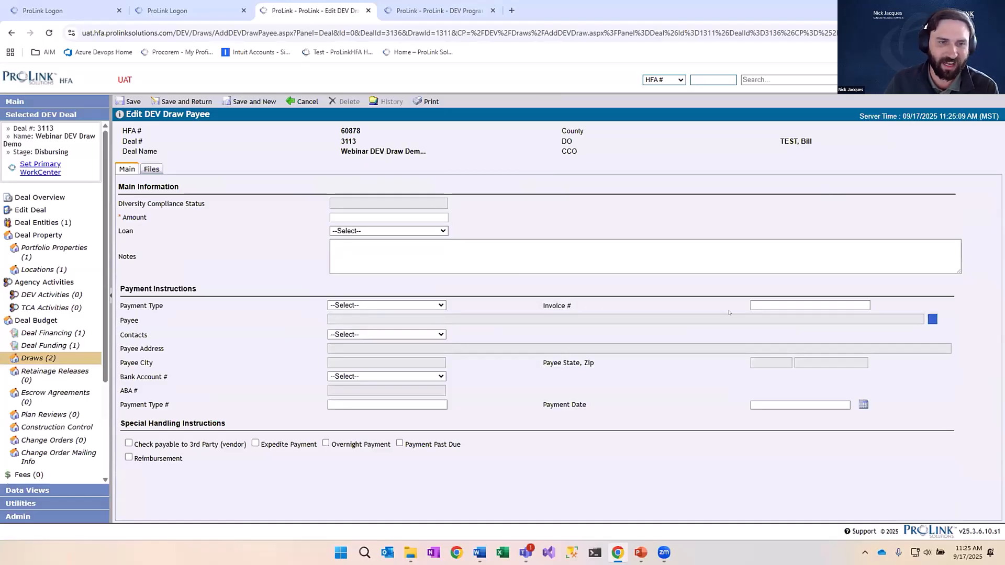
drag(614, 405, 140, 289)
click(153, 288)
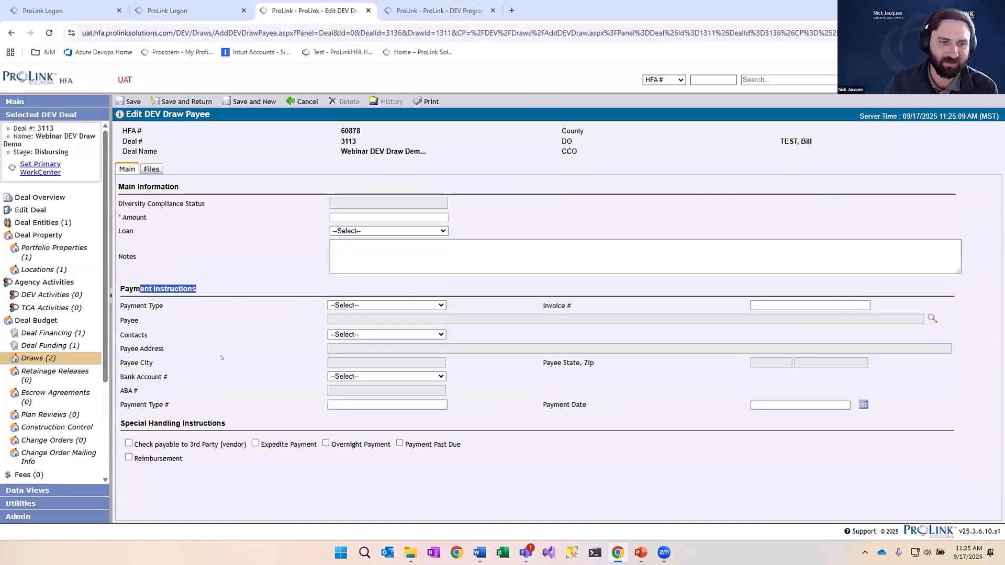
click(373, 464)
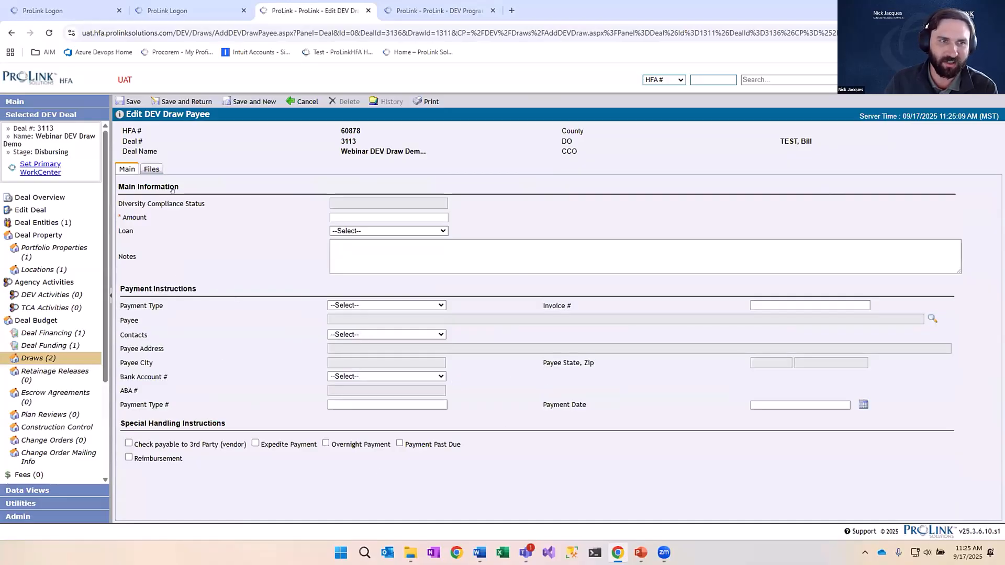
click(291, 102)
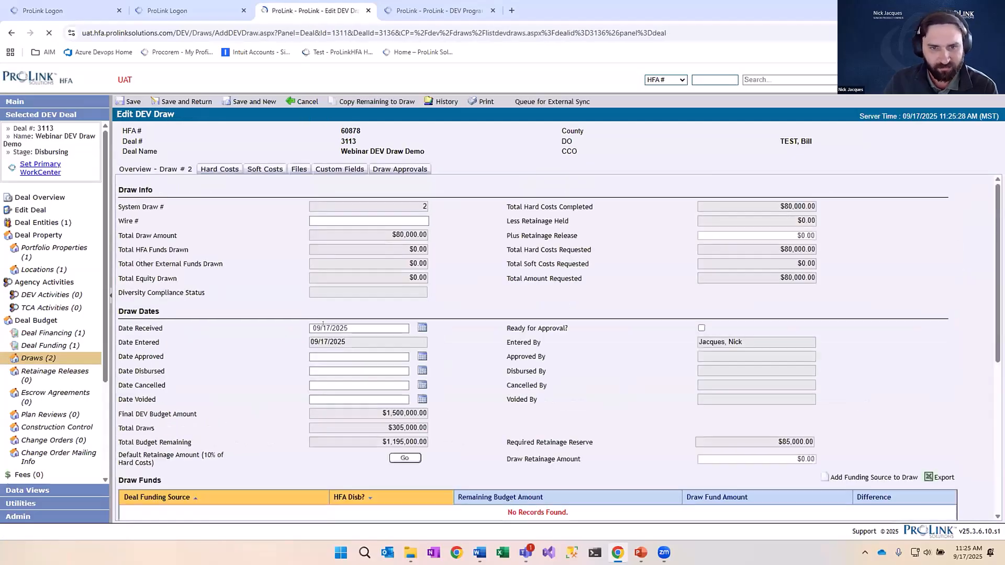
Examine the draw payees and approved change orders sections in draw 2's overview
scroll(137, 365, down, 5)
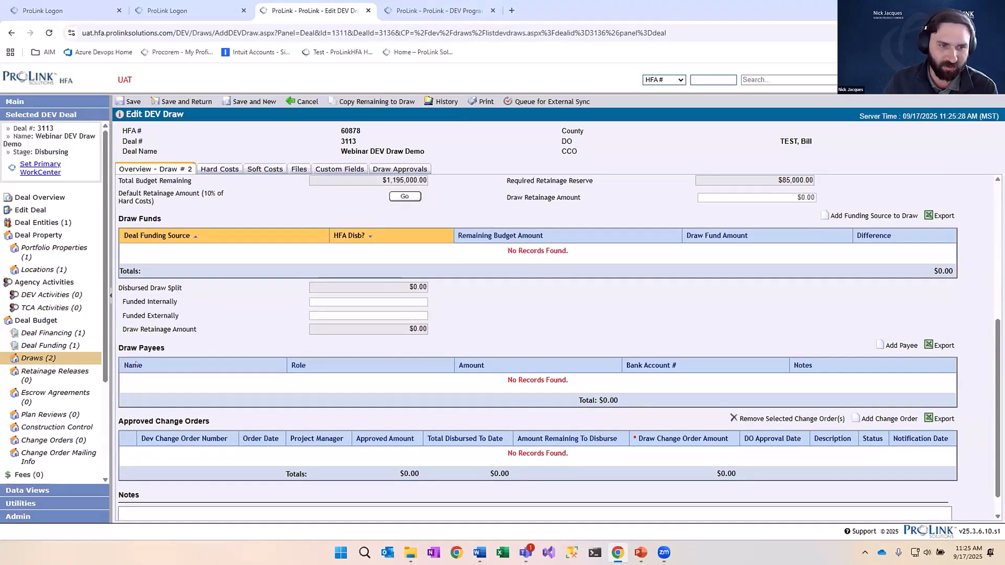
drag(143, 348, 165, 348)
scroll(260, 390, down, 1)
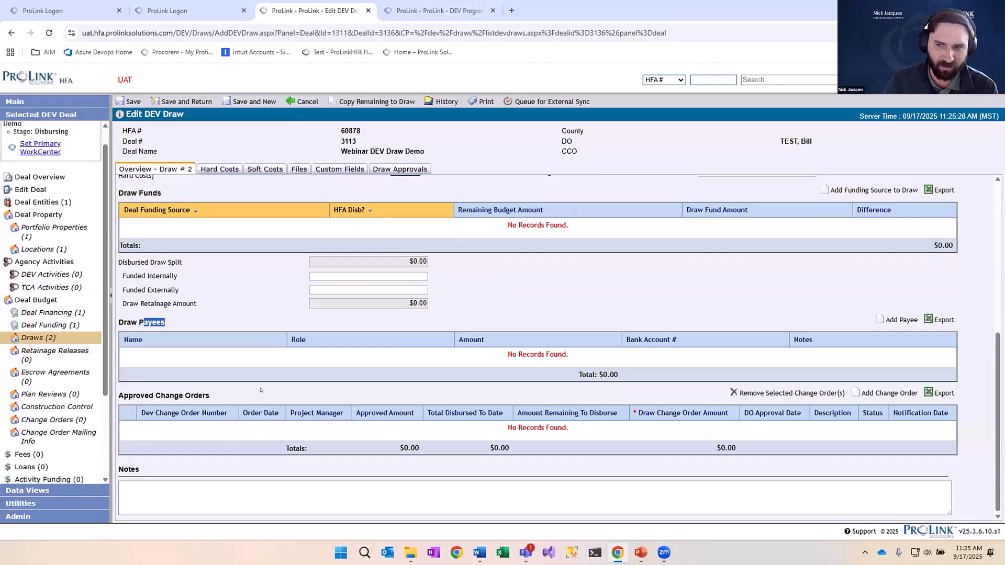
drag(214, 392, 120, 391)
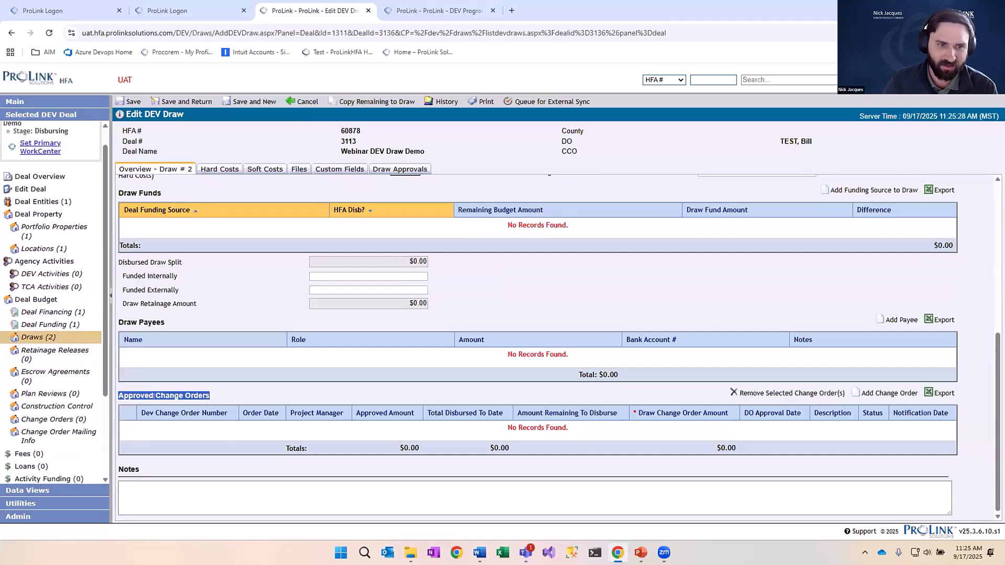
click(198, 390)
drag(207, 388, 160, 394)
scroll(201, 374, up, 5)
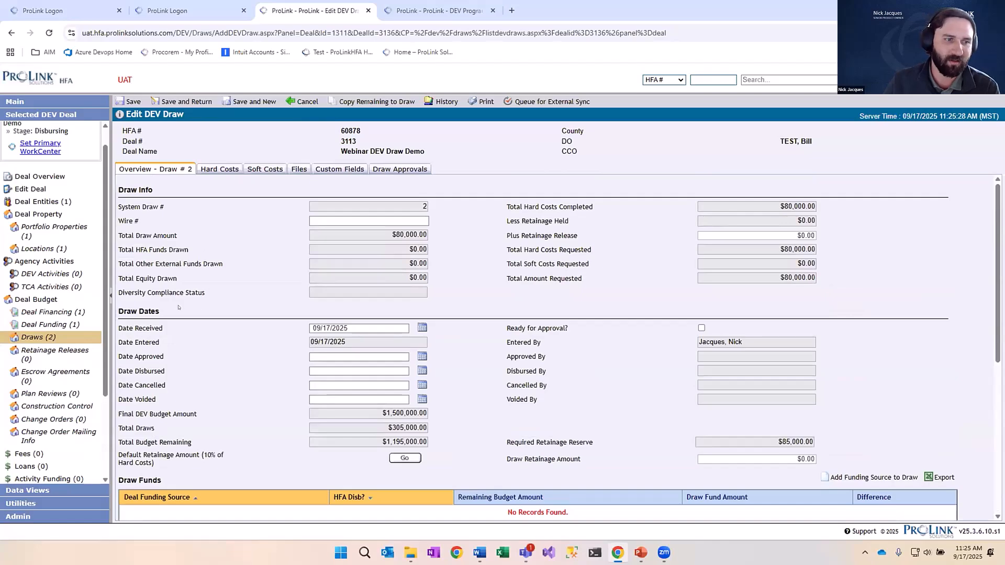
scroll(205, 253, down, 4)
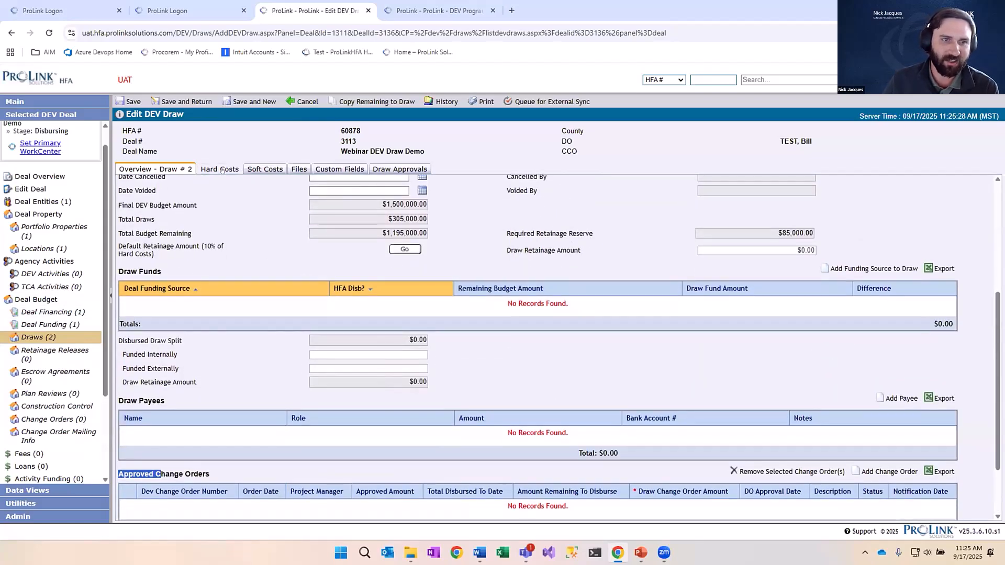
Examine draw 2's soft and hard cost lines, comparing the remaining budgets for Demolition and Earthwork
click(238, 169)
click(248, 167)
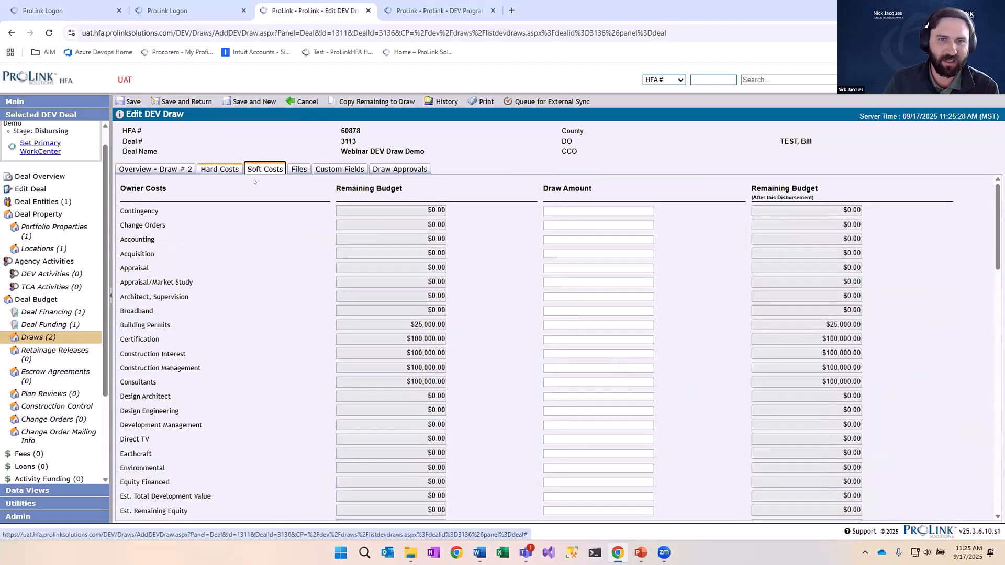
click(220, 169)
scroll(456, 389, down, 3)
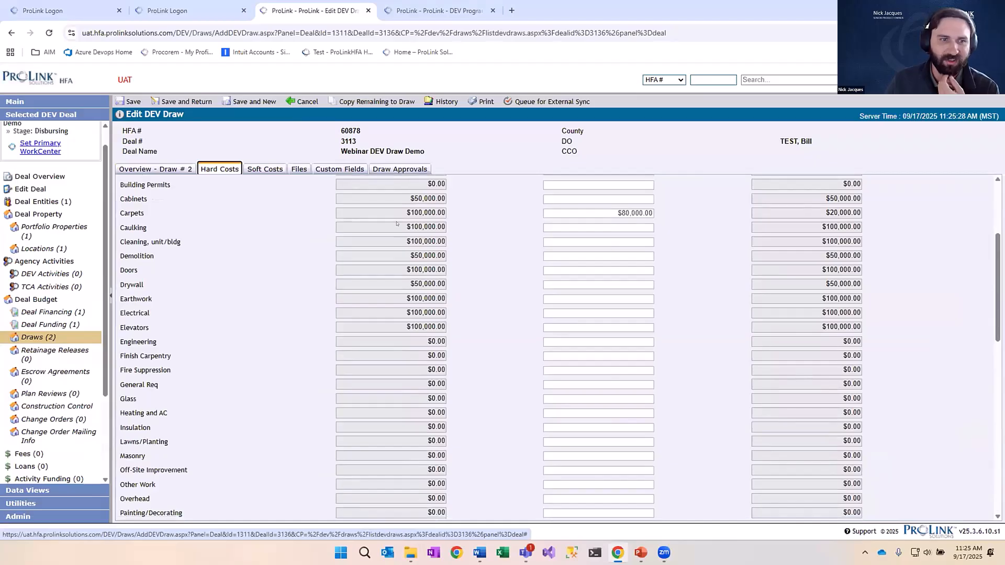
drag(412, 255, 447, 256)
click(432, 255)
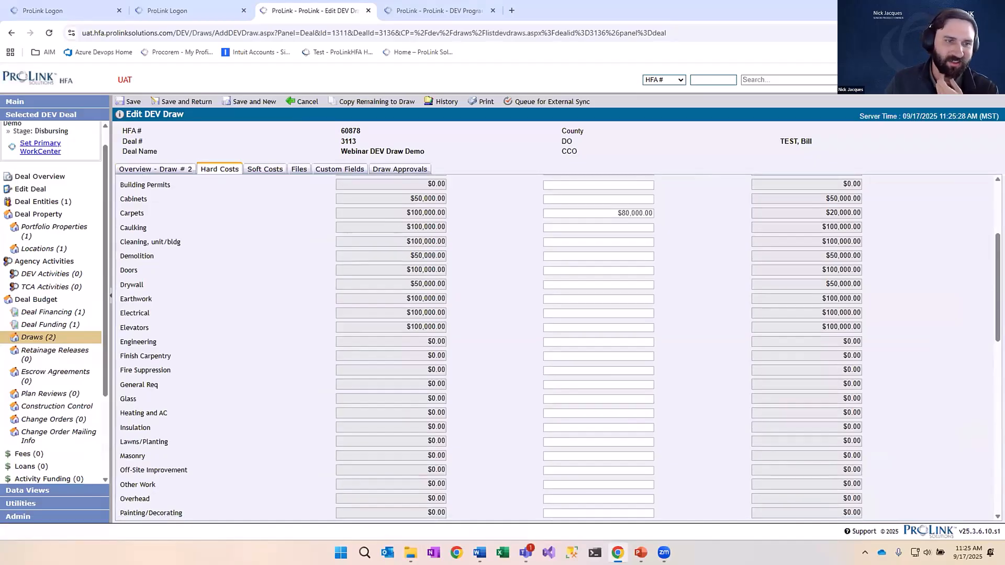
drag(445, 298, 406, 298)
click(406, 298)
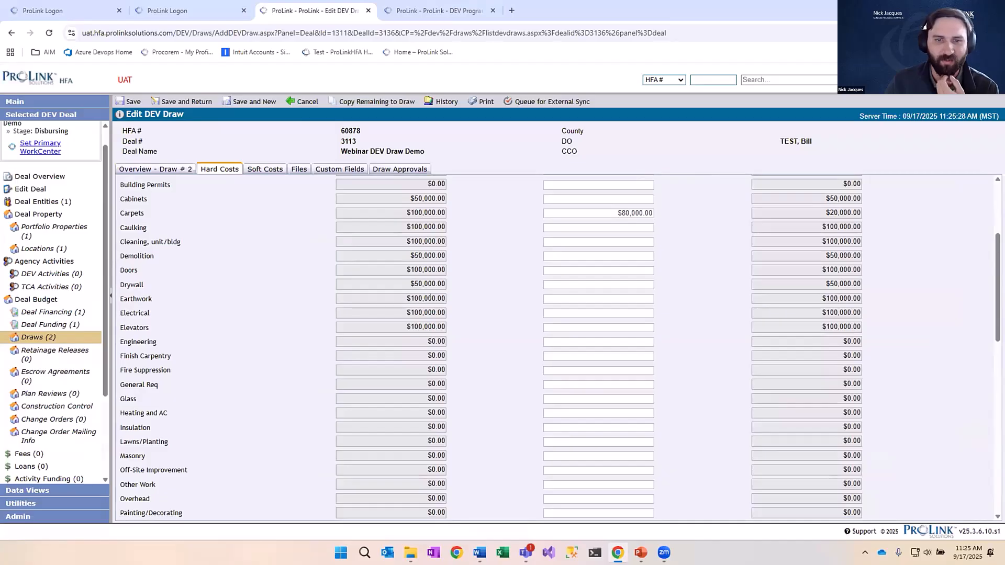
mouse_move(410, 256)
mouse_down()
mouse_move(429, 256)
mouse_move(408, 248)
mouse_up()
click(447, 257)
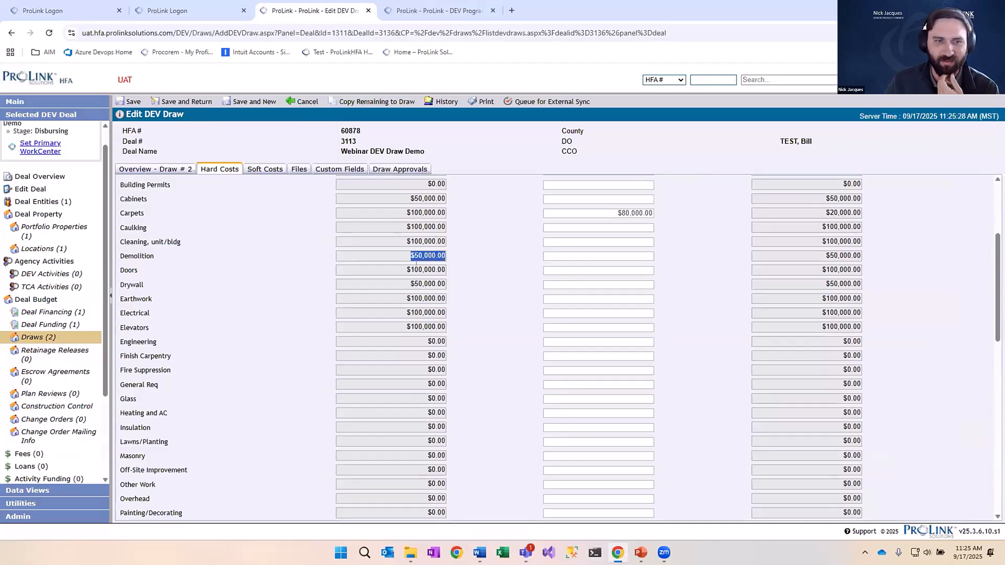
click(417, 262)
drag(428, 312, 414, 312)
double_click(412, 299)
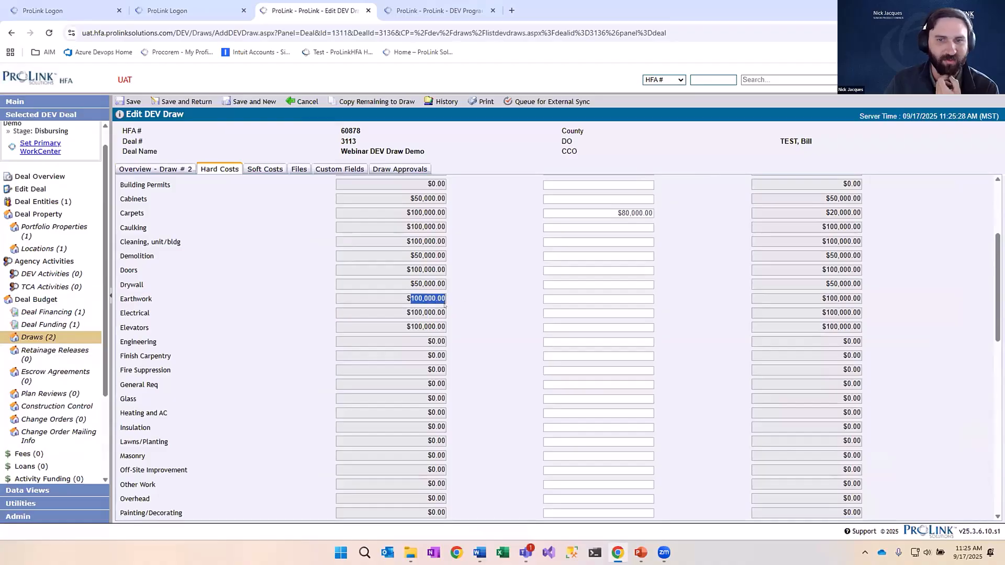
click(484, 296)
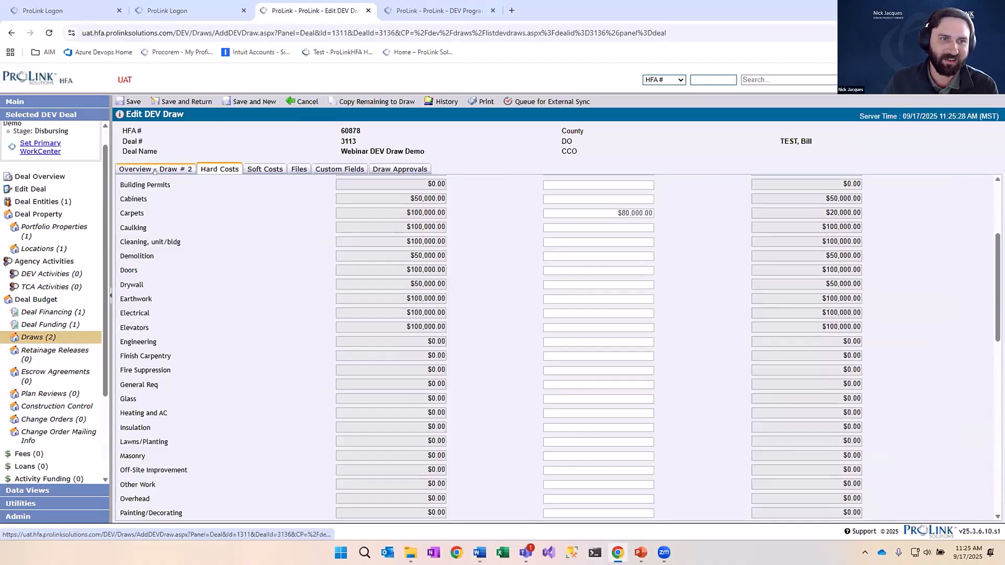
Go back to draw 2's overview and check where approved change orders are attached to the draw
click(154, 171)
scroll(478, 295, down, 2)
scroll(478, 295, down, 1)
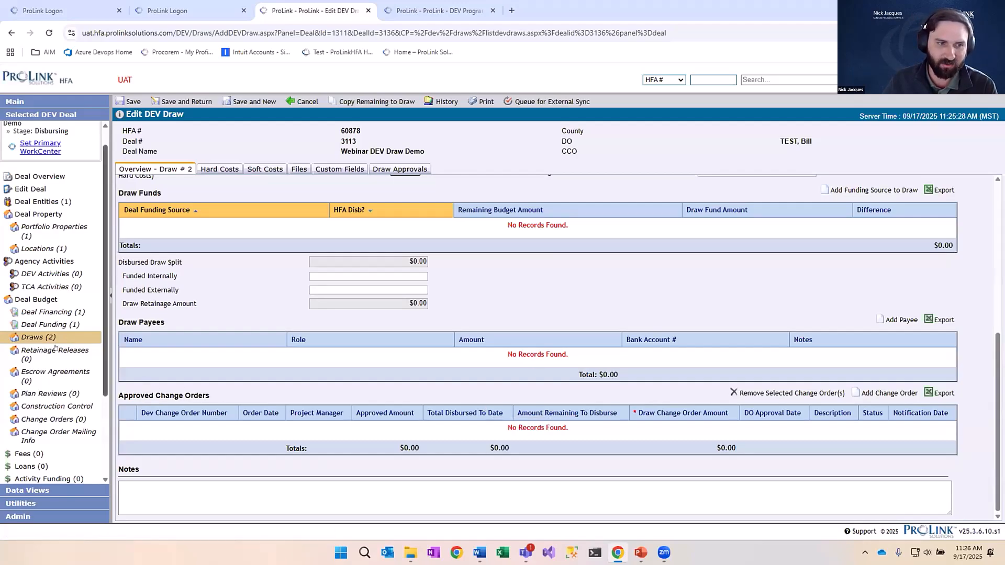
drag(167, 394, 369, 388)
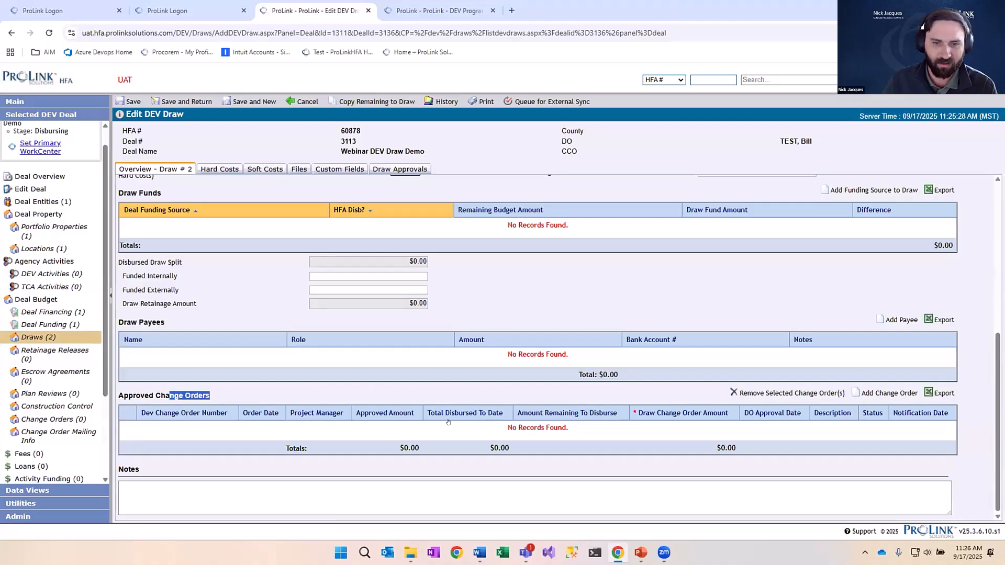
scroll(503, 424, up, 2)
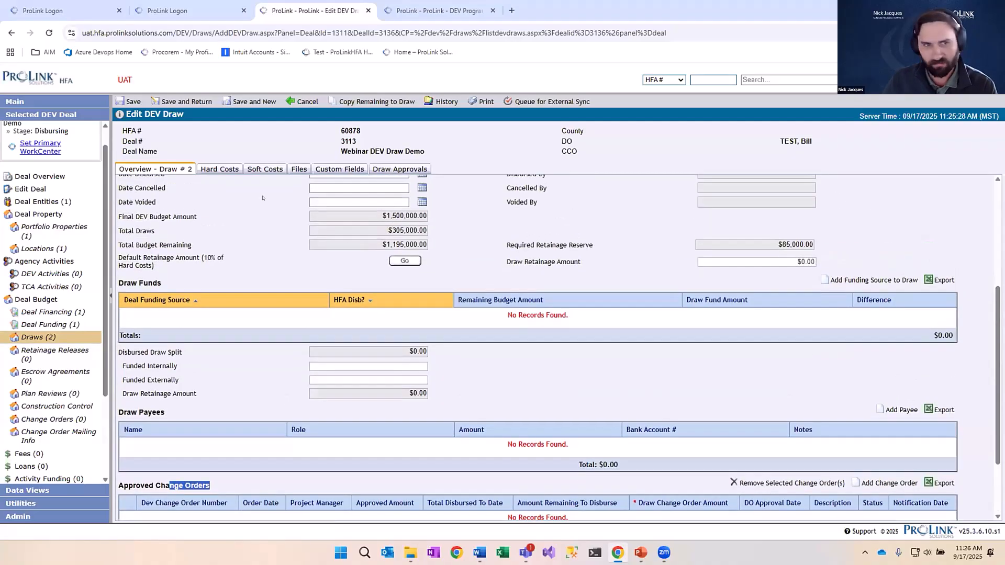
key(alt+Tab)
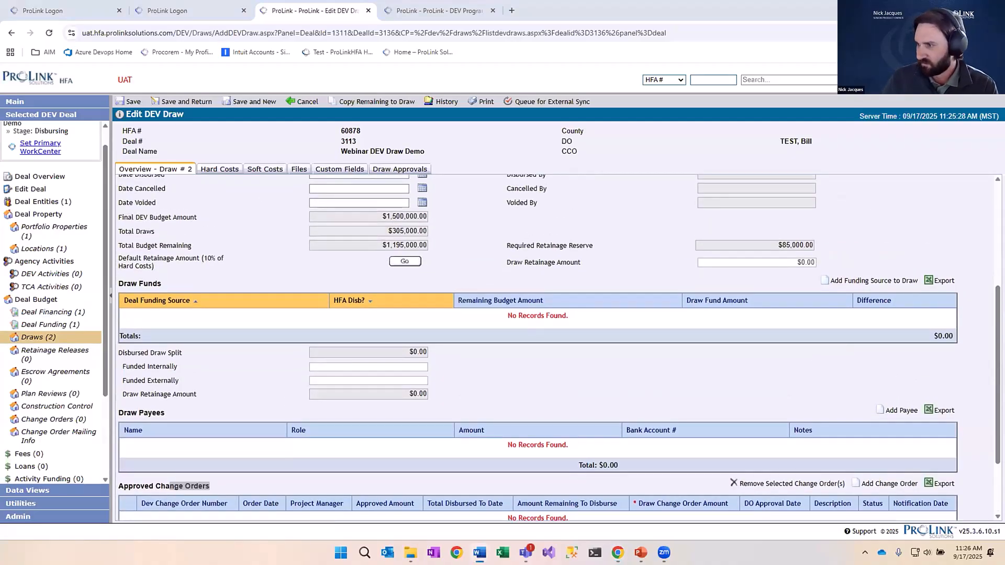
click(220, 279)
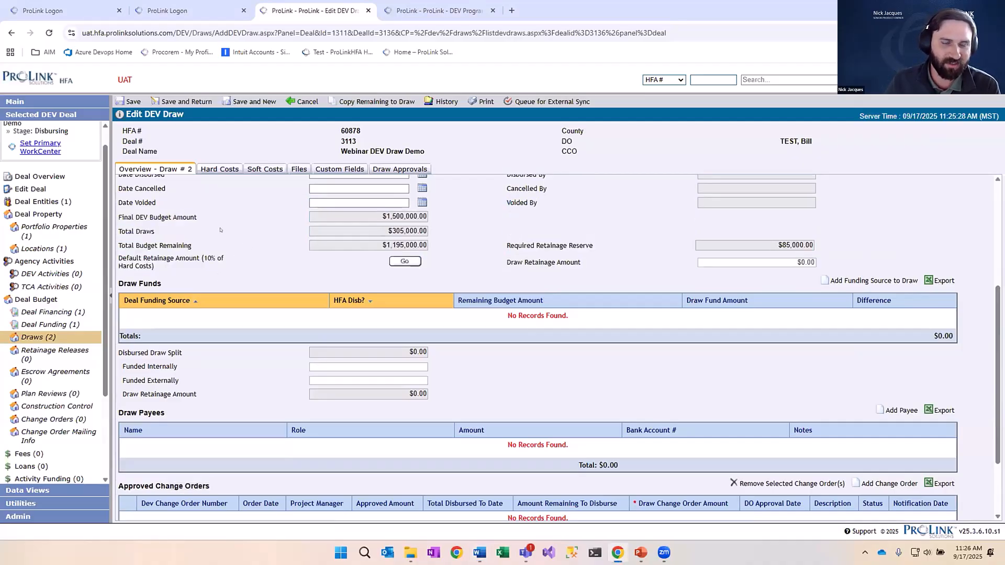
scroll(220, 230, up, 3)
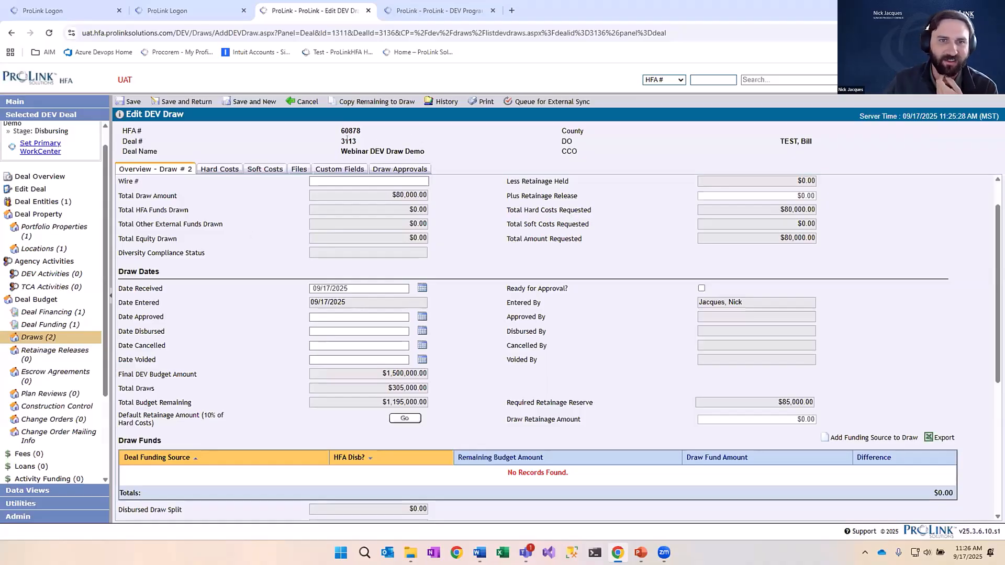
drag(347, 138, 348, 140)
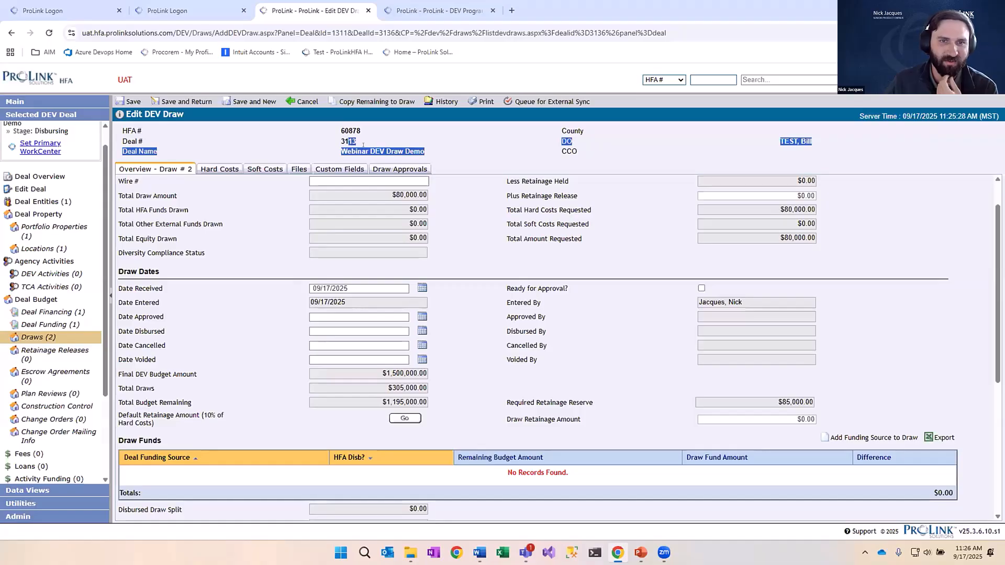
click(363, 145)
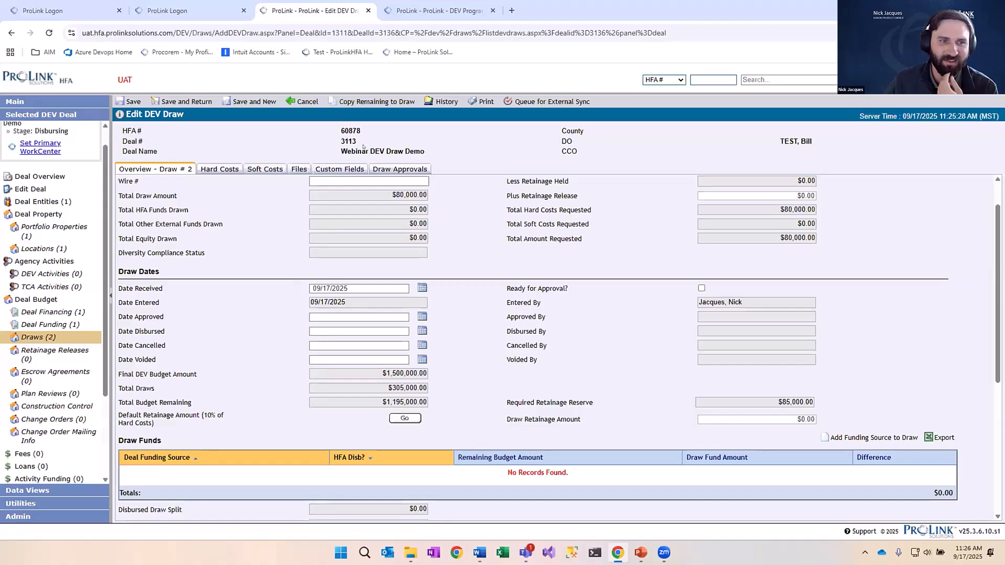
click(56, 336)
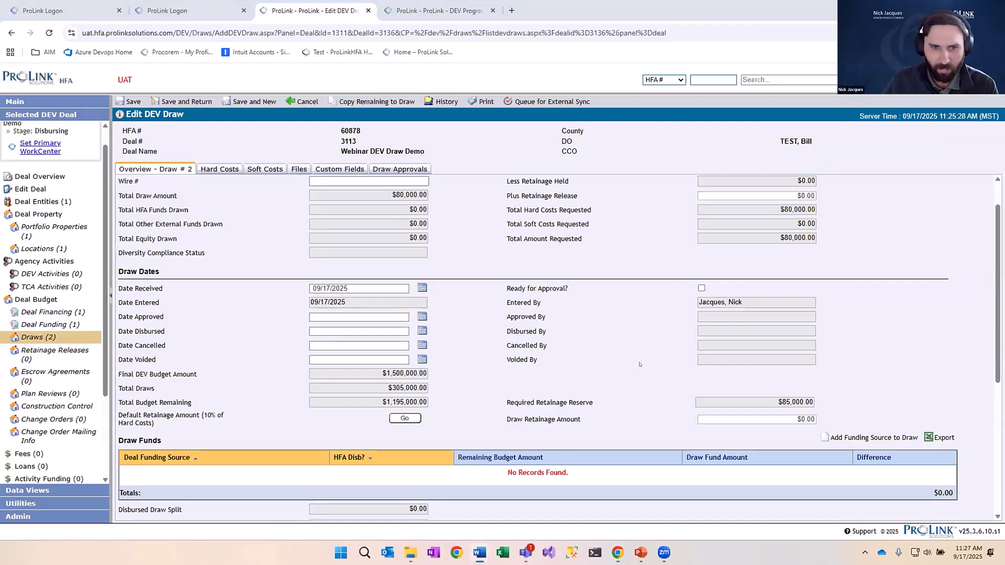
scroll(639, 363, down, 5)
scroll(484, 306, up, 6)
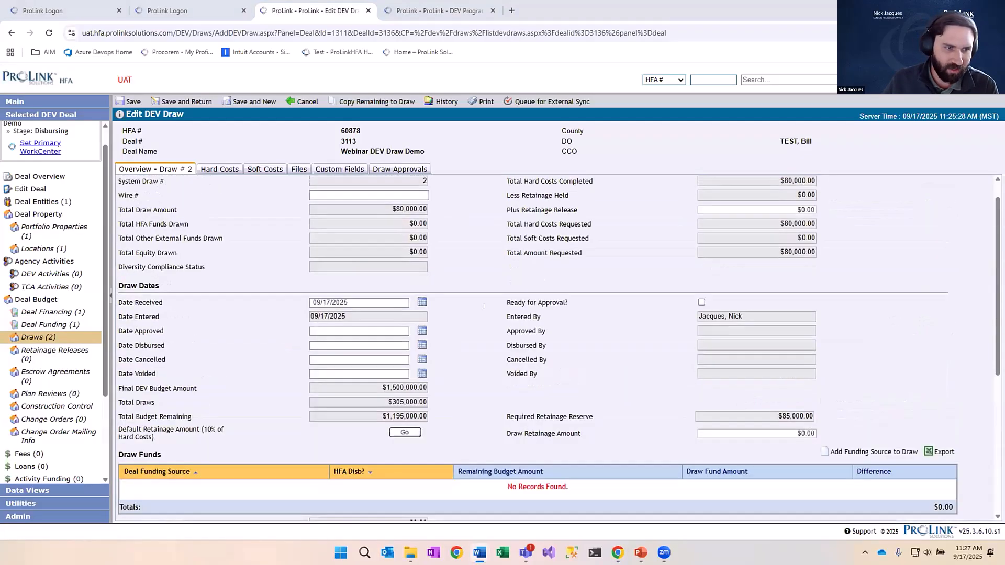
scroll(484, 306, up, 1)
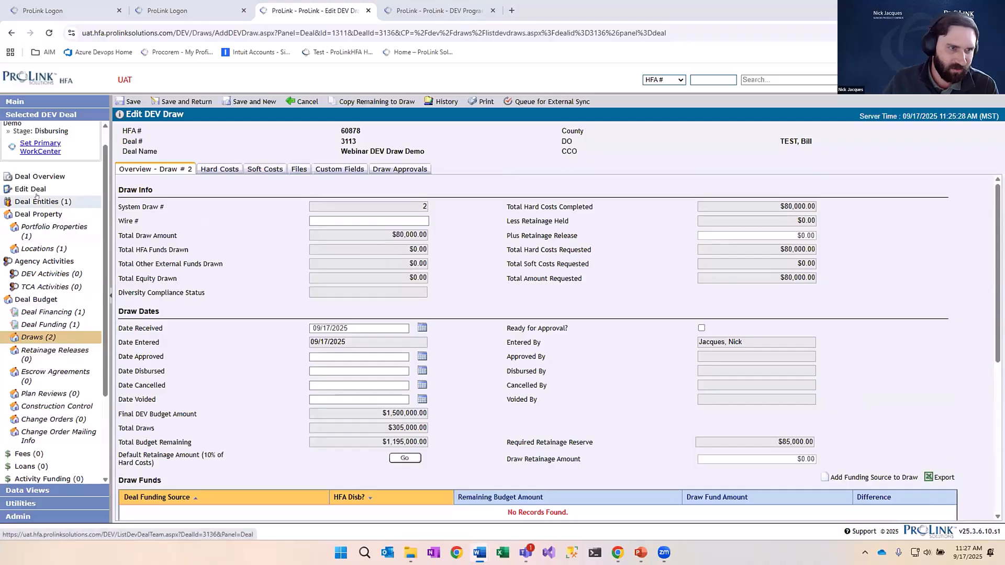
Return to the deal's draws list, and check the total draws to date in the deal budget's main information
click(39, 338)
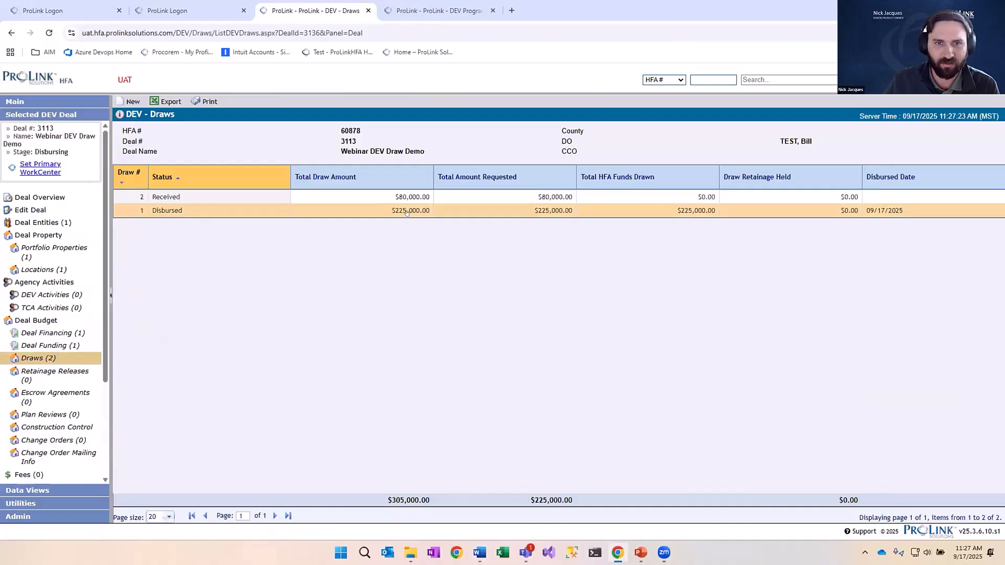
click(35, 321)
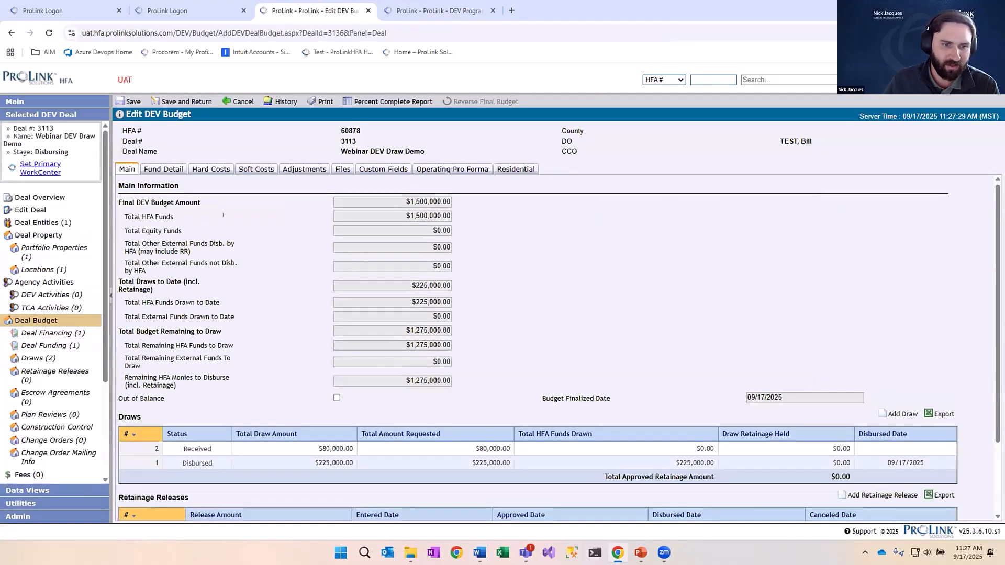
scroll(223, 215, down, 3)
scroll(222, 215, up, 3)
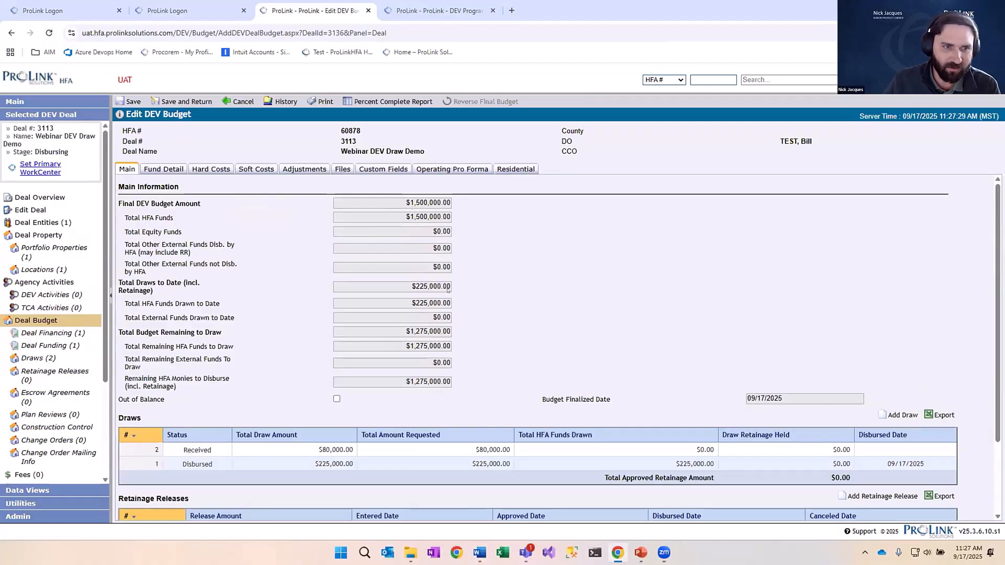
mouse_move(448, 290)
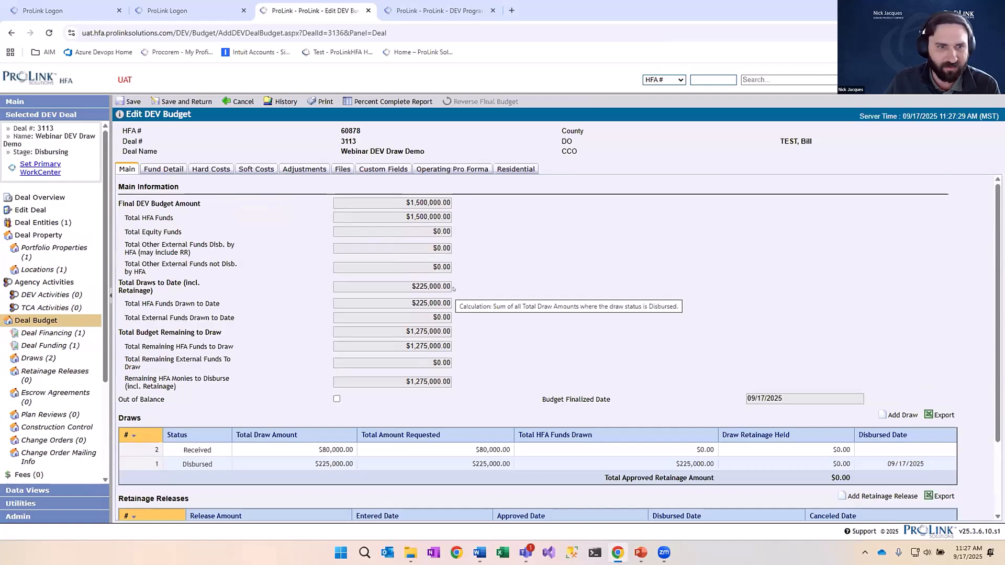
drag(449, 283, 408, 287)
click(454, 291)
click(406, 290)
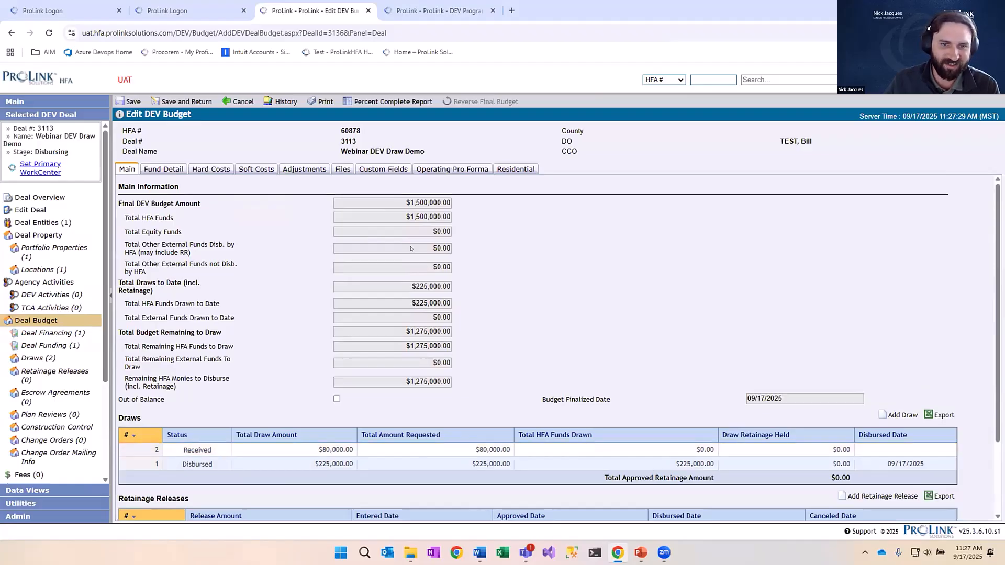
Compare the total HFA funds with the total budget remaining to draw in the deal budget
drag(418, 217, 440, 333)
click(439, 338)
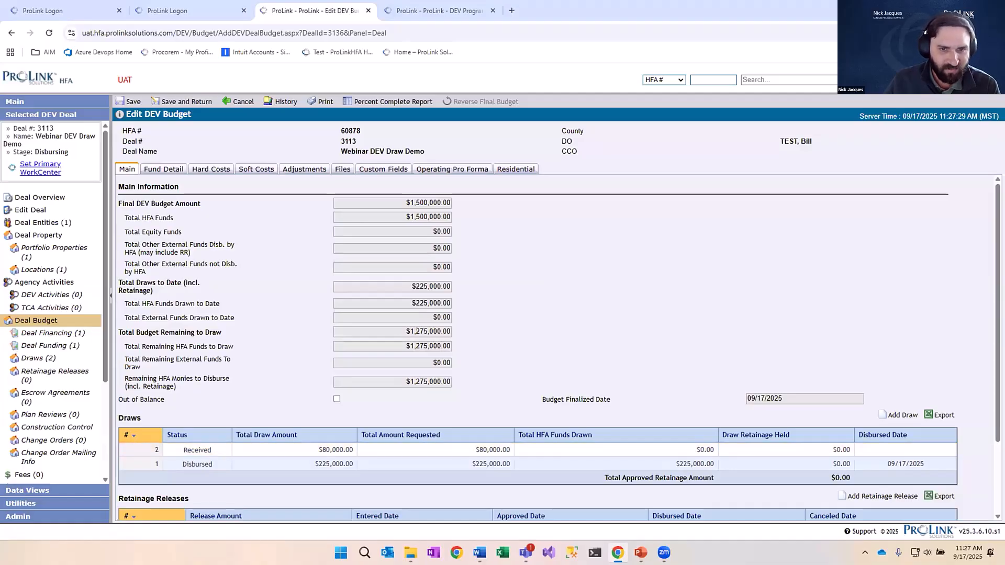
drag(398, 331, 448, 331)
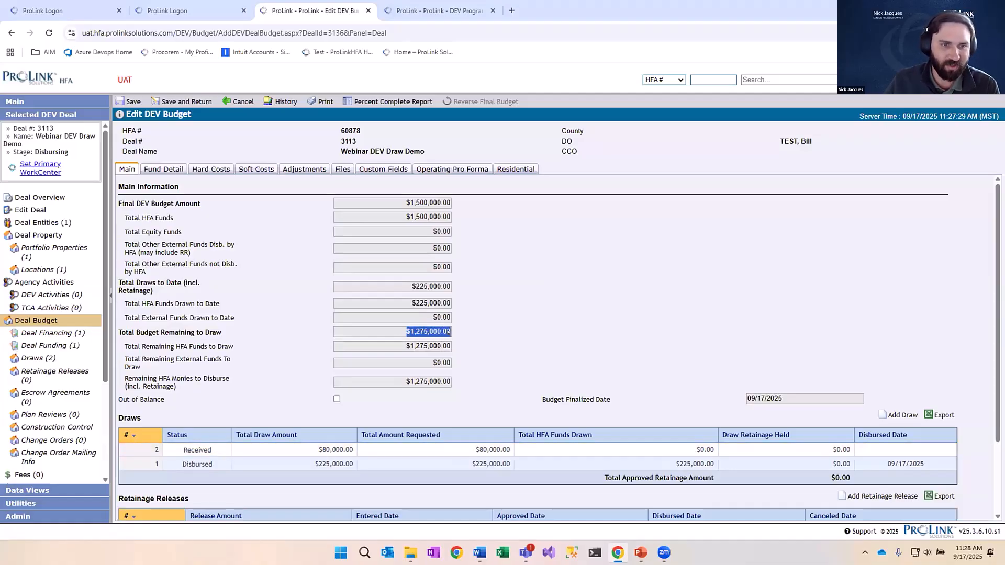
click(449, 331)
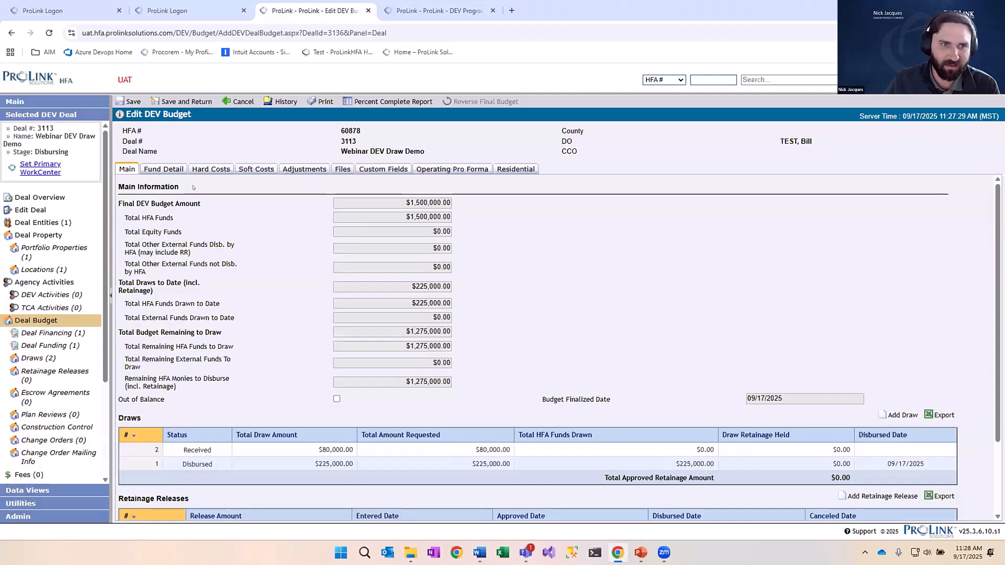
Examine the deal budget's hard costs, comparing the final, adjusted and remaining budgets for Cabinets
click(204, 169)
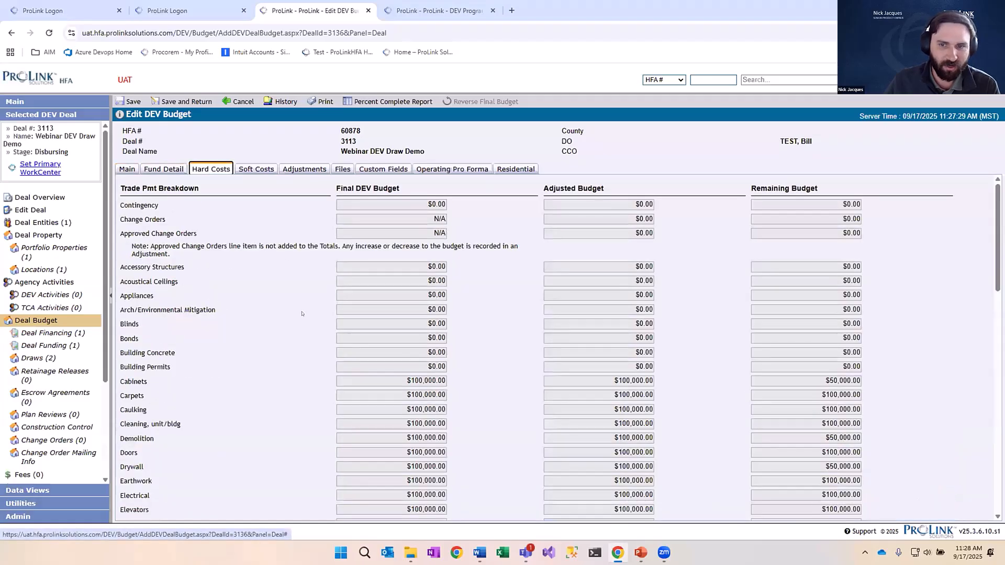
scroll(302, 313, down, 1)
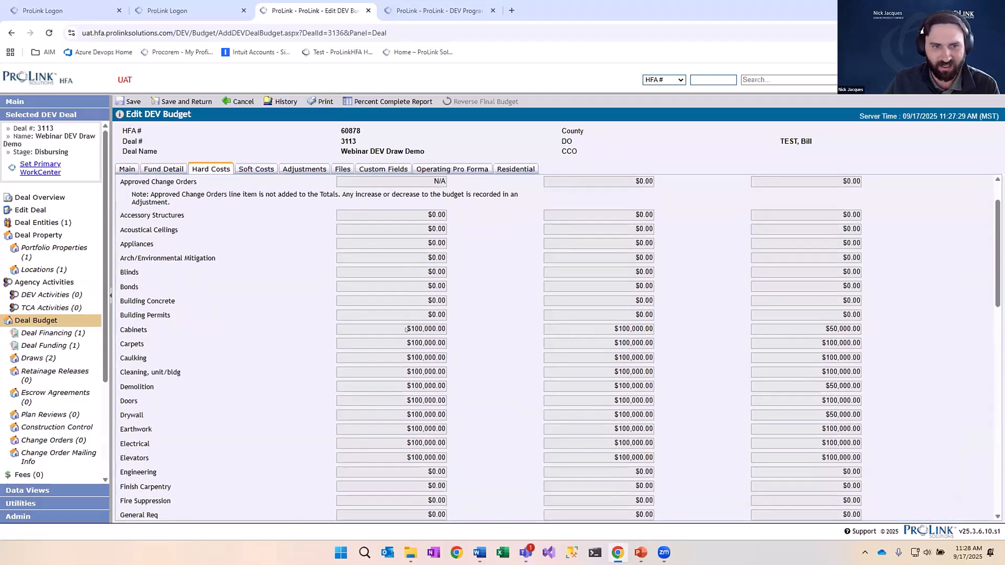
drag(406, 330, 441, 330)
click(429, 330)
drag(161, 331, 796, 332)
click(799, 332)
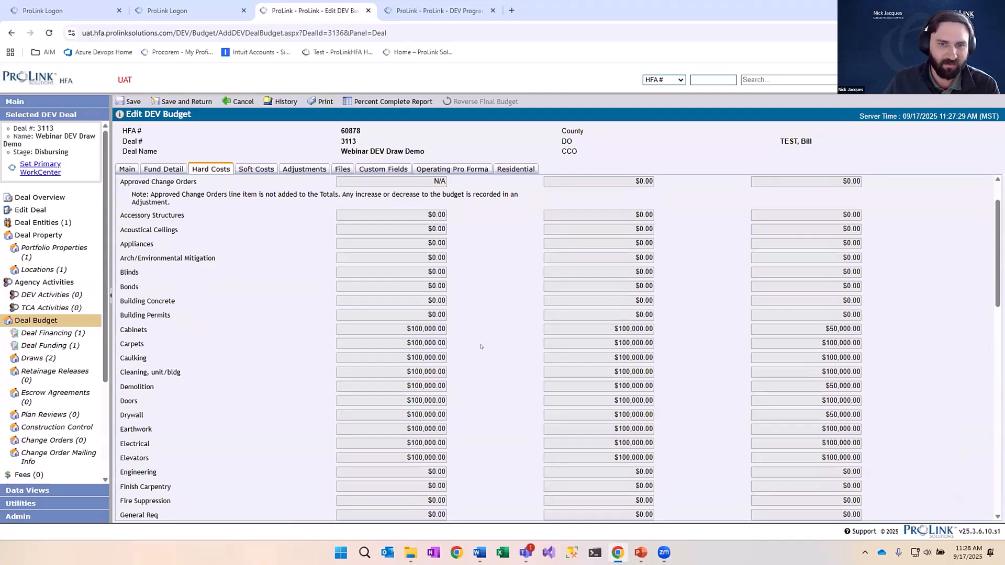
drag(407, 344, 440, 324)
click(448, 330)
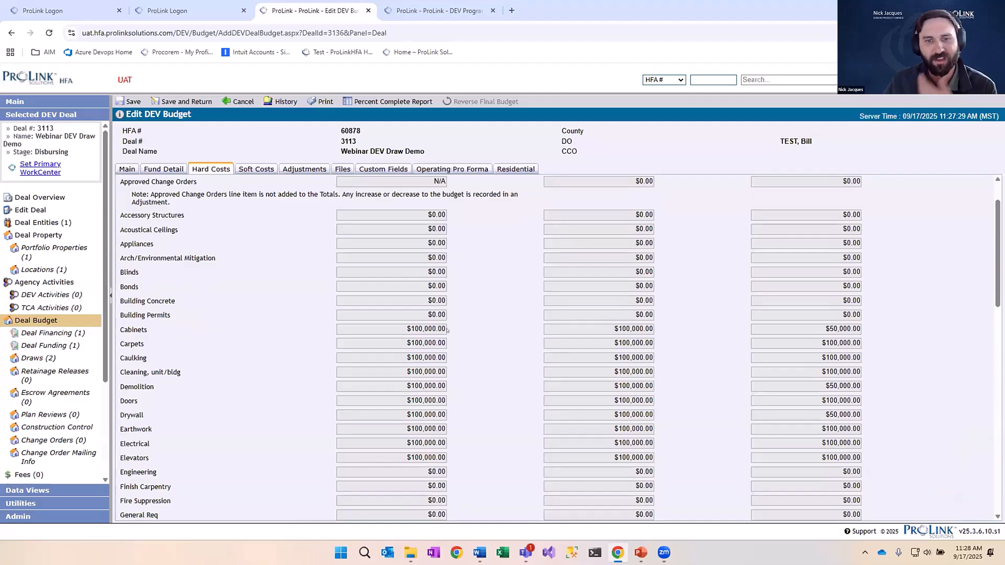
double_click(858, 329)
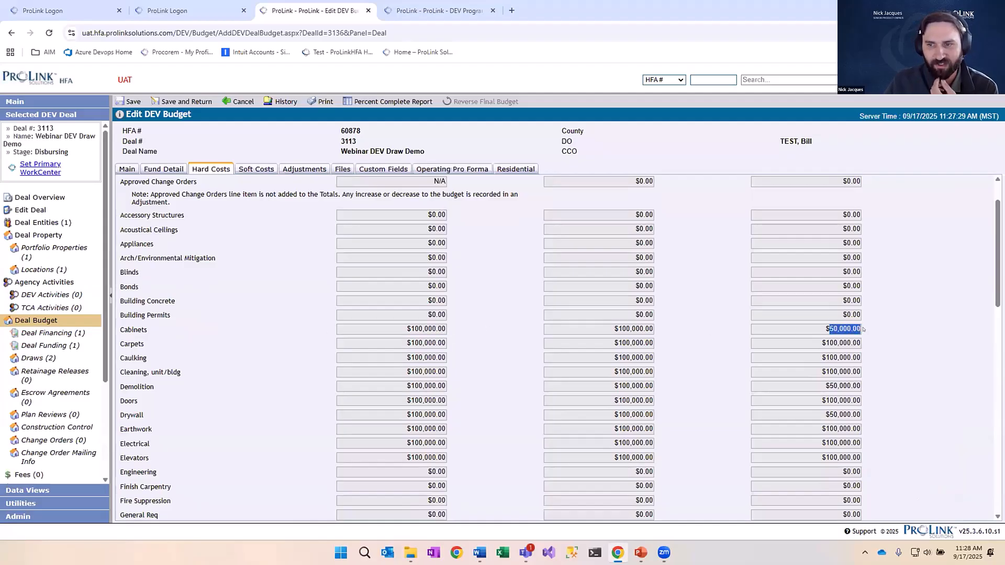
click(864, 331)
scroll(862, 344, up, 1)
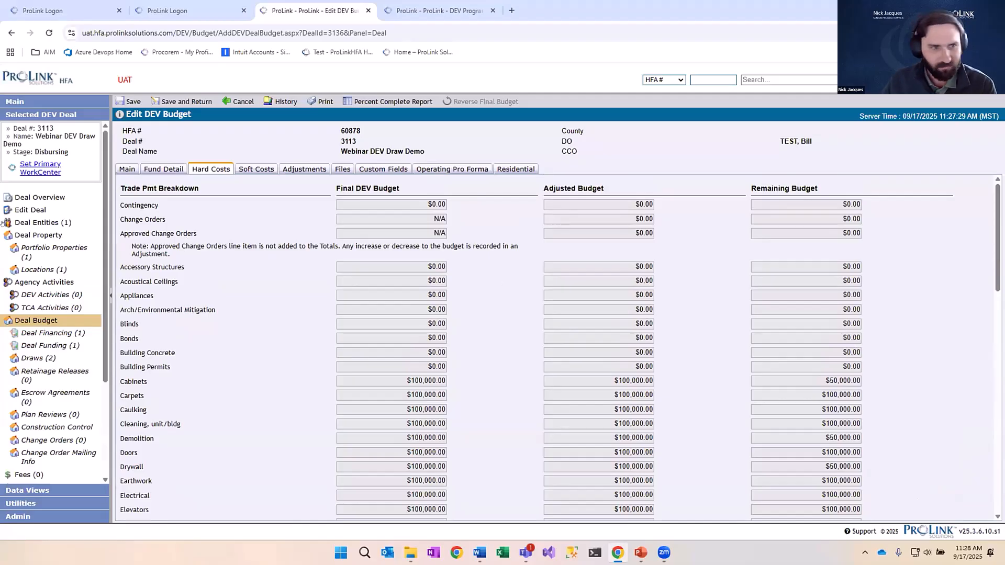
Open the overview of the Webinar DEV Draw Demo deal
click(42, 236)
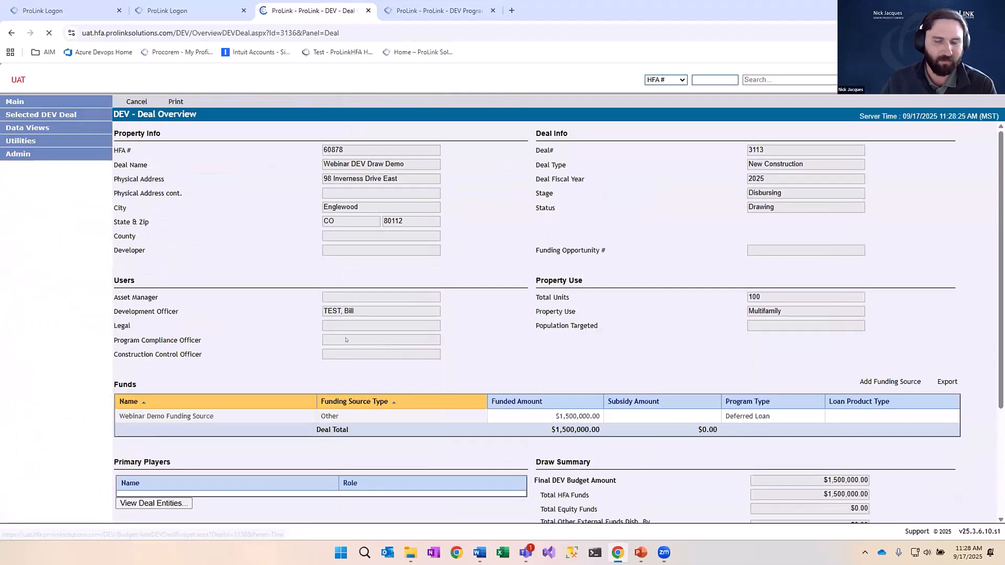